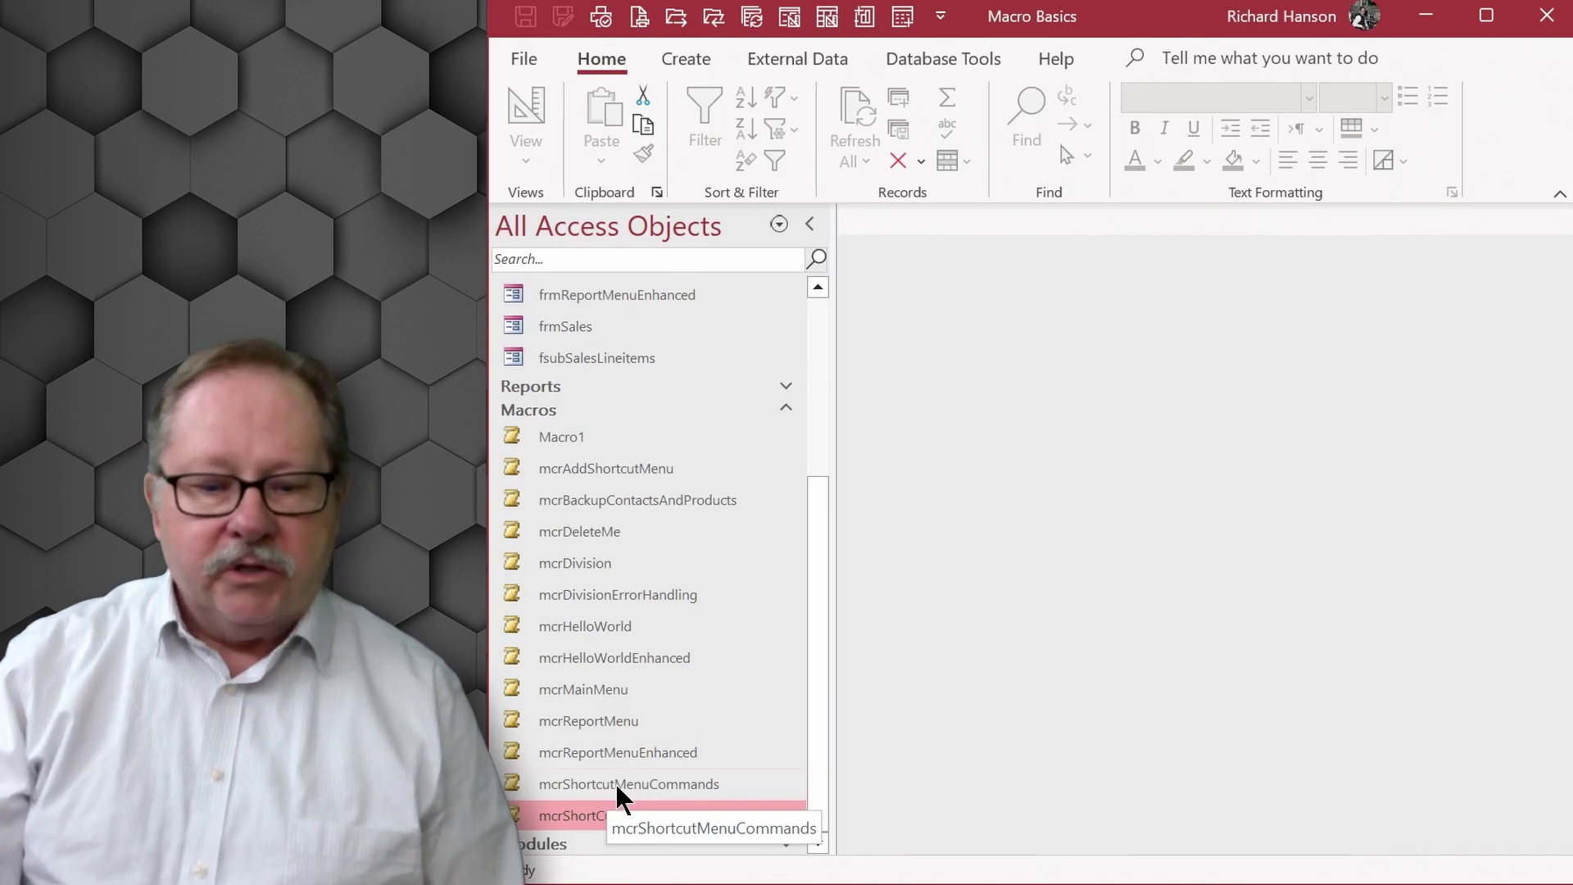
Open mcrShortcutMenuCommands in Design view and expand its Print, Refresh and Close submacros.
right_click(615, 780)
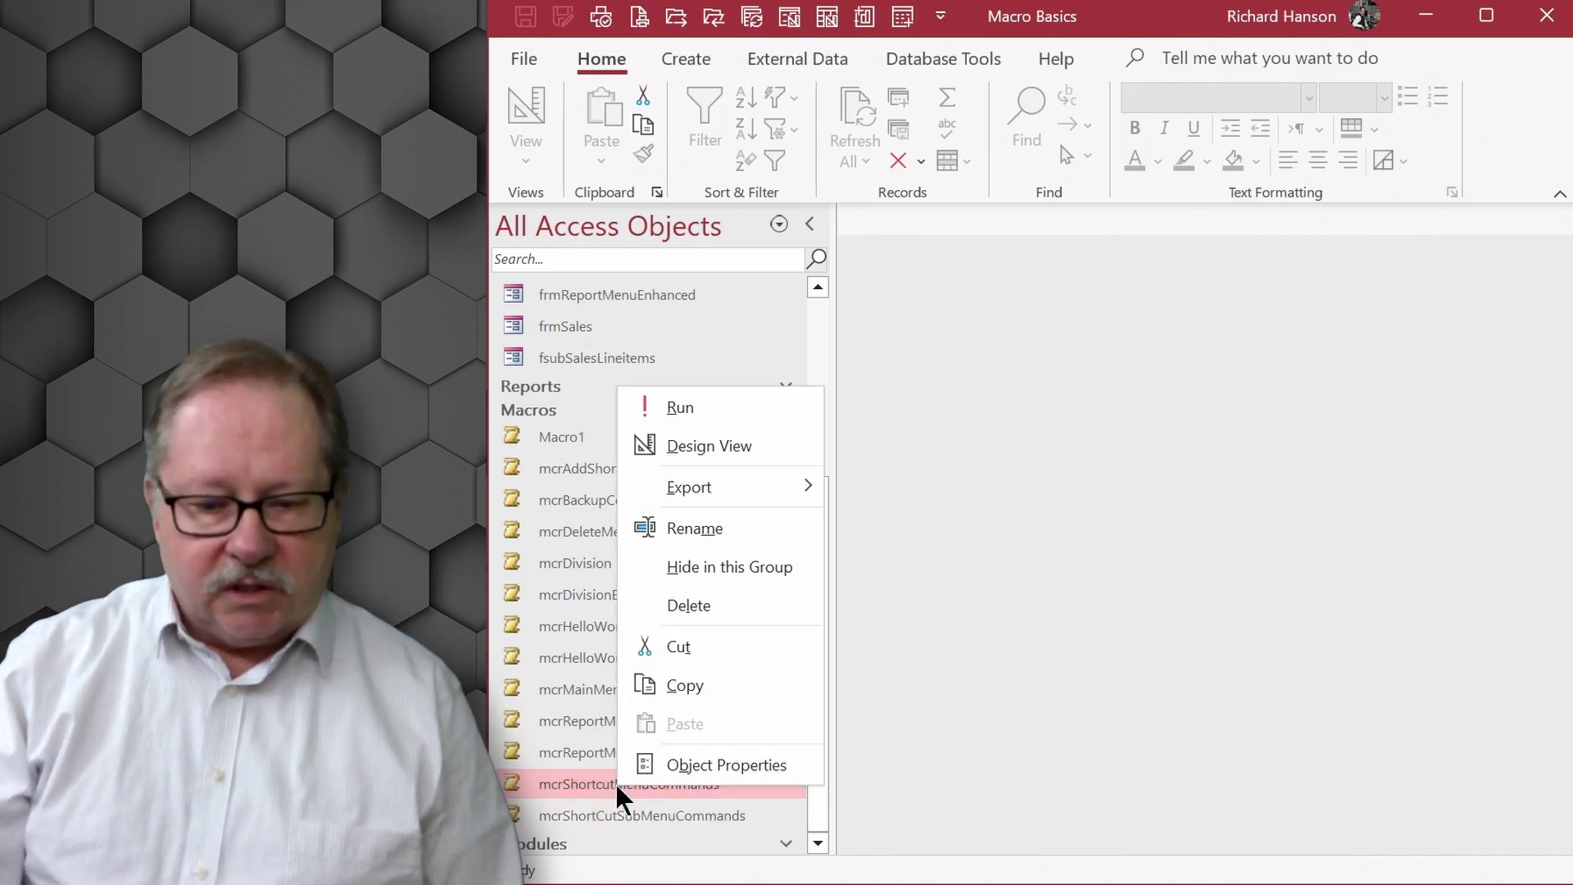
click(713, 446)
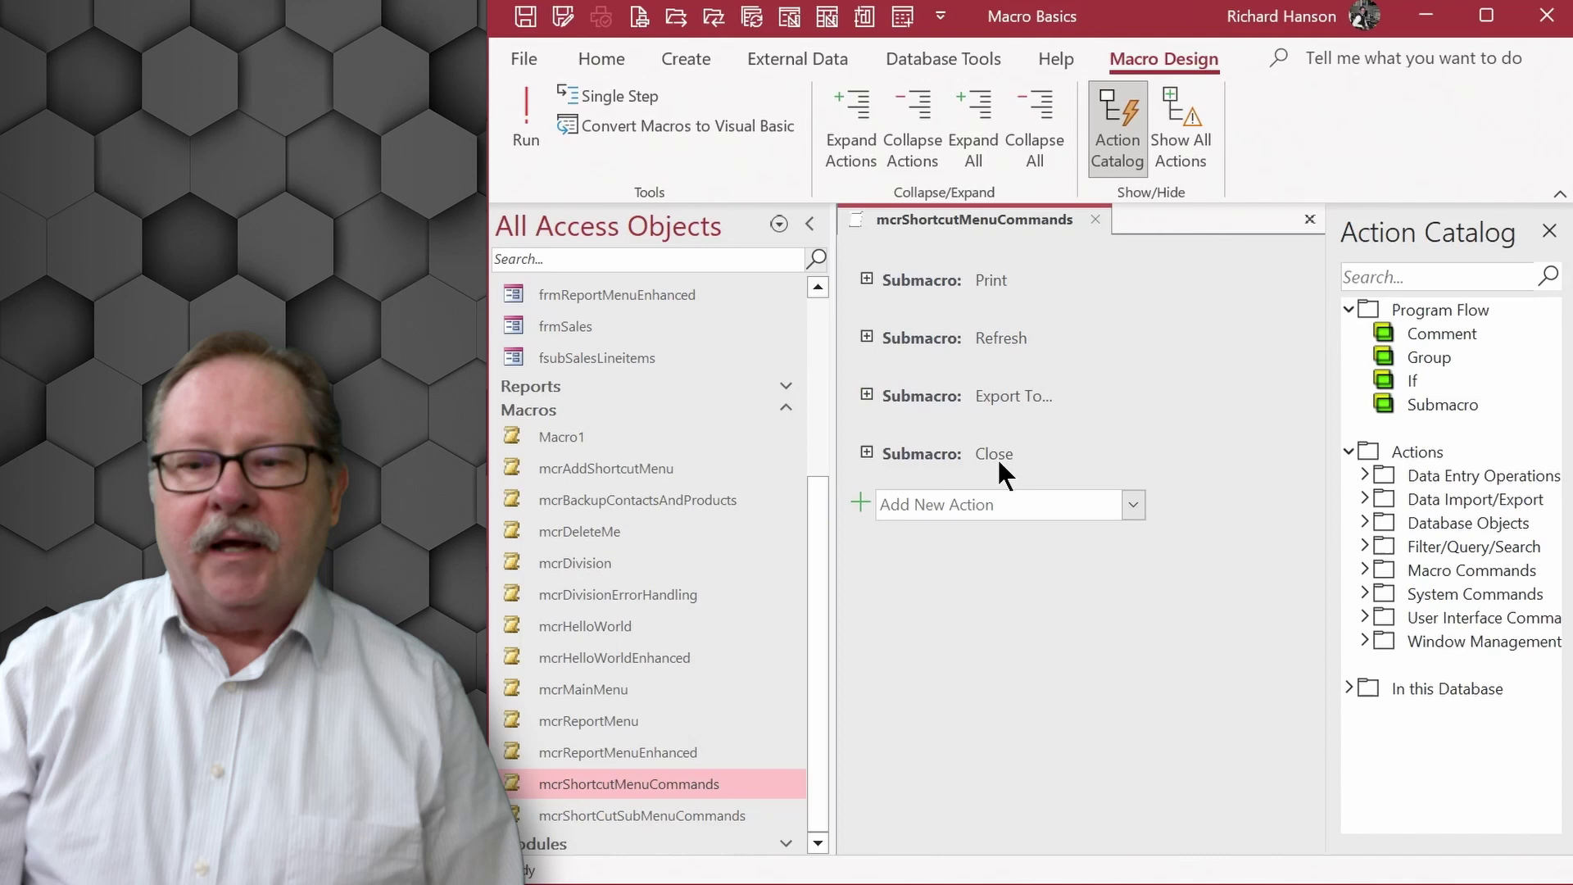
click(865, 279)
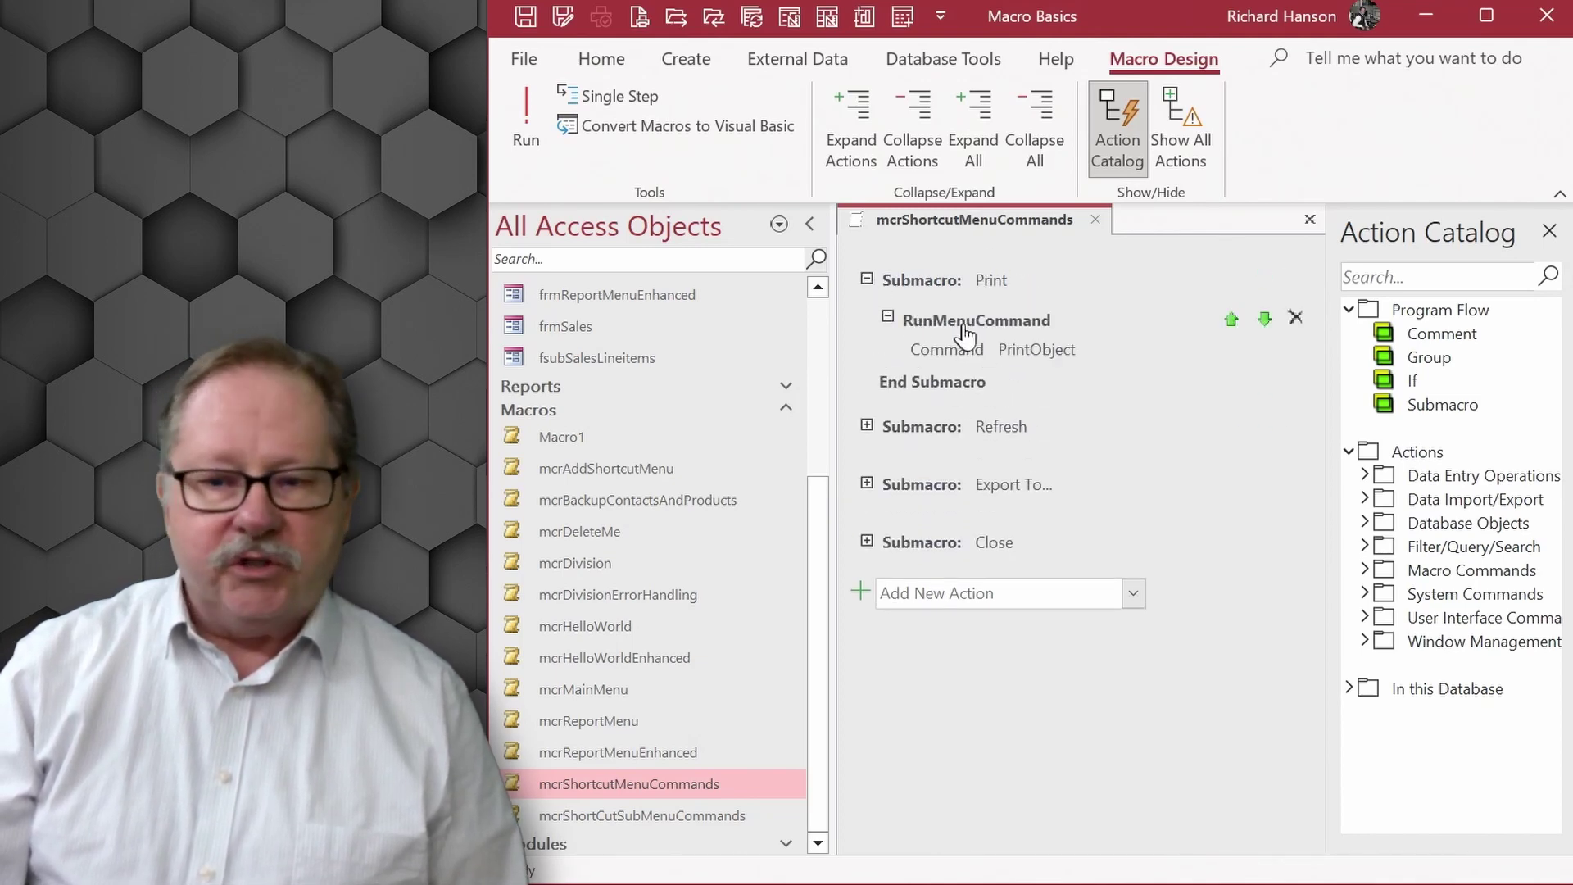
mouse_move(994, 328)
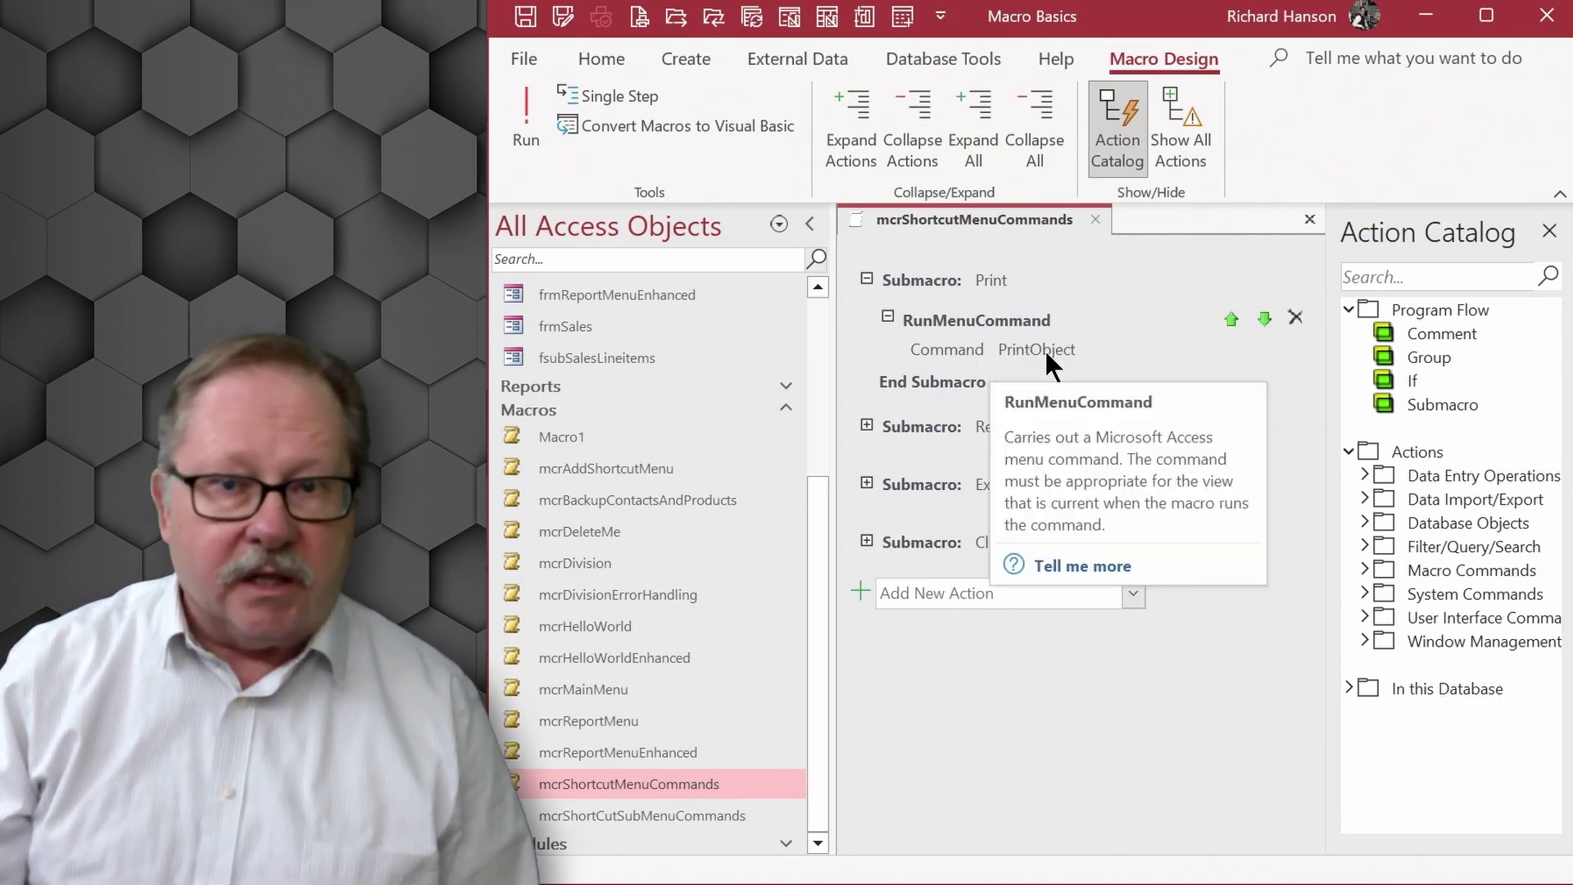
click(866, 425)
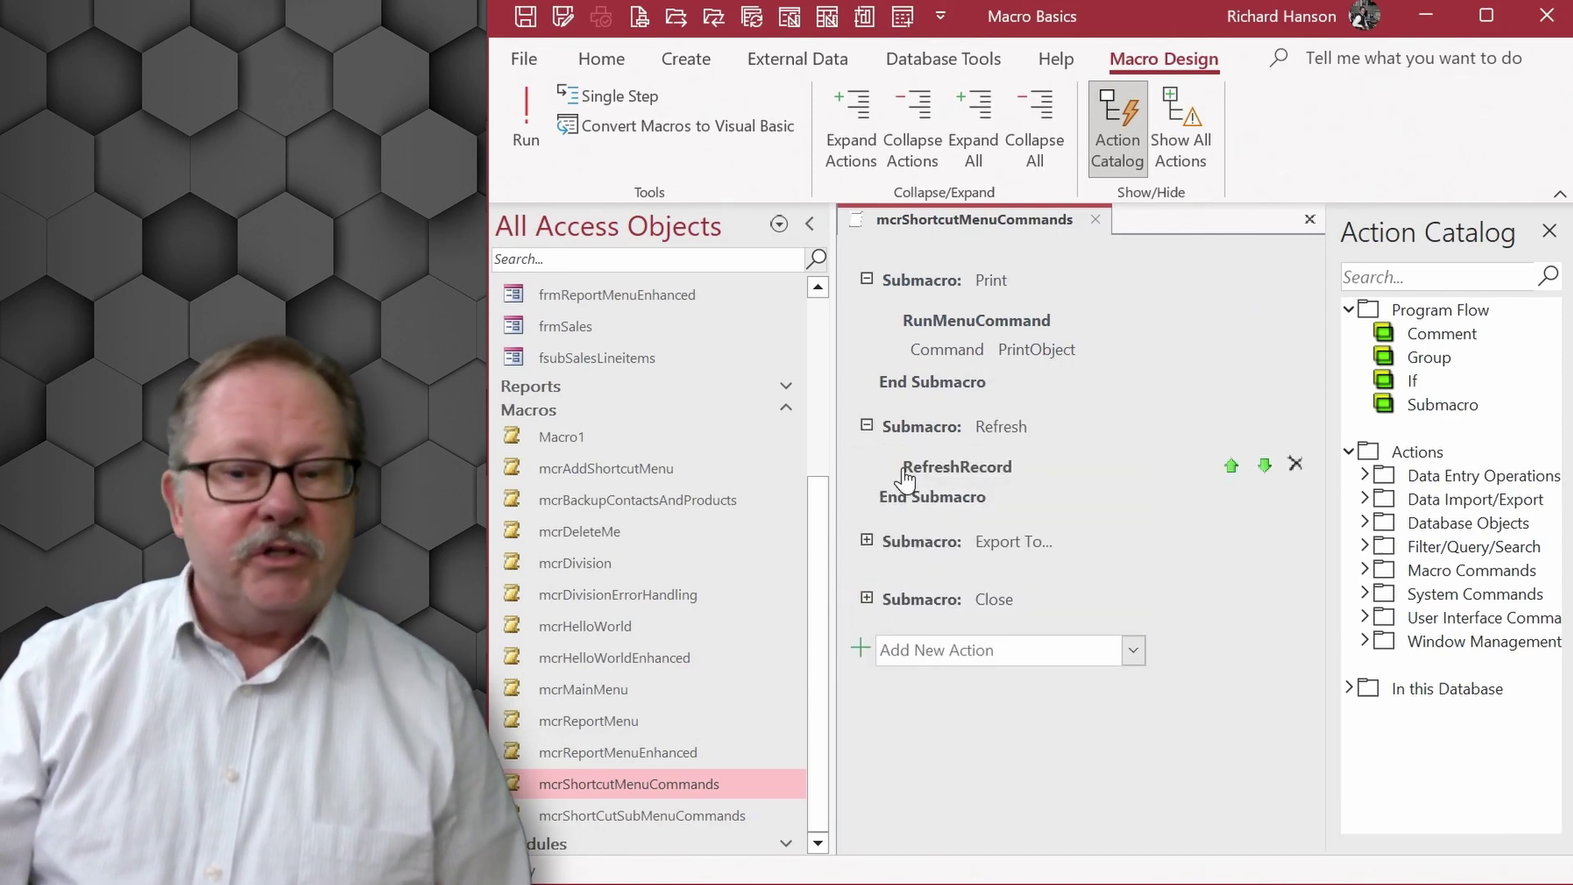
mouse_move(1032, 473)
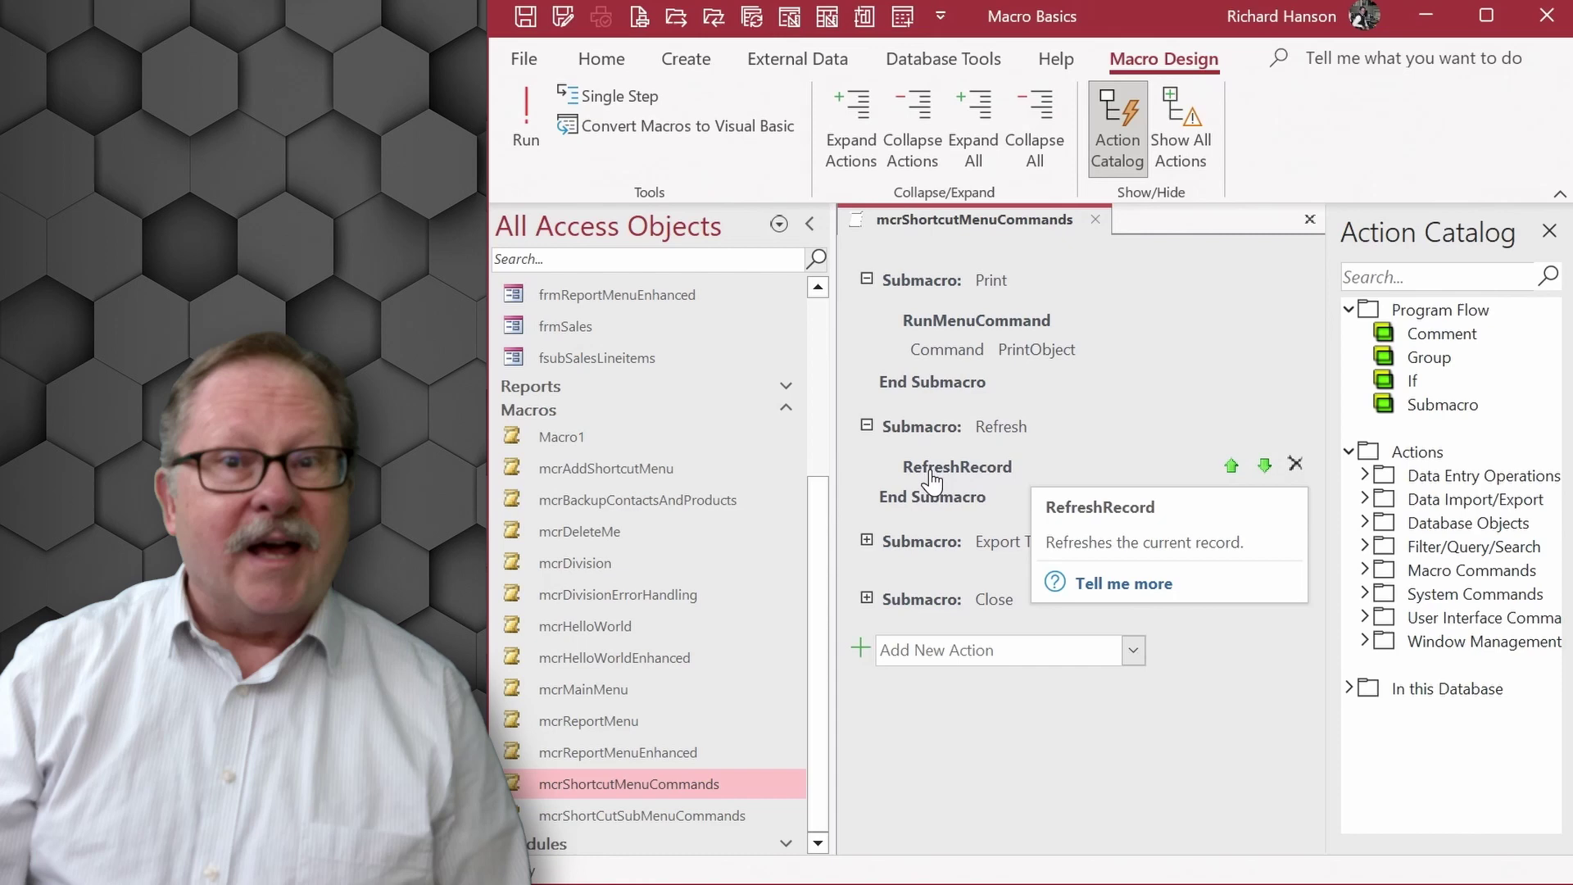
click(867, 598)
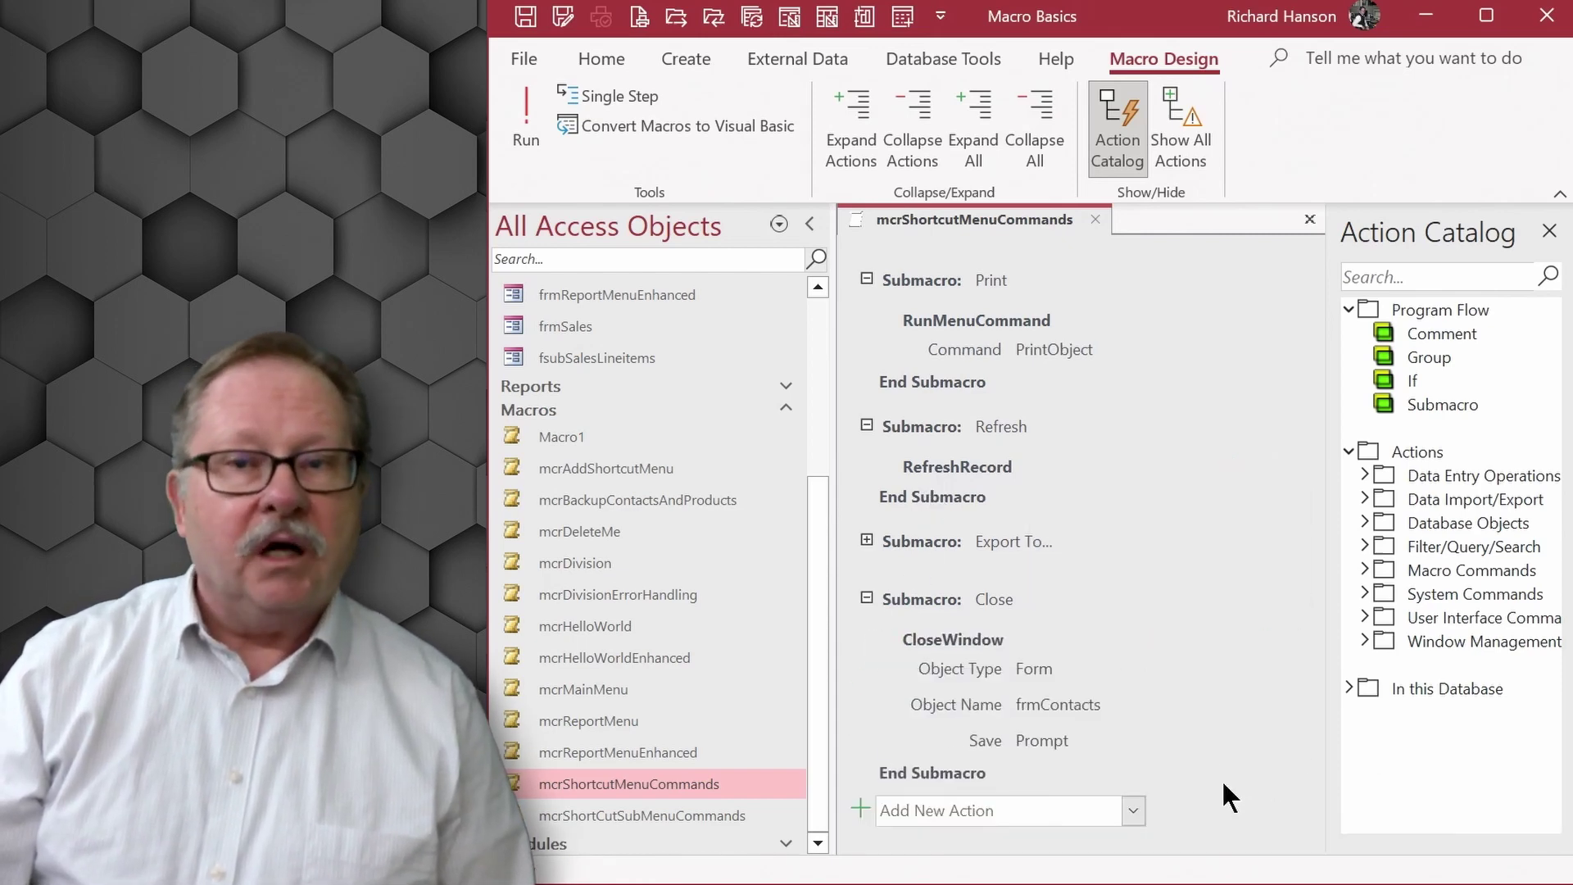
mouse_move(1223, 785)
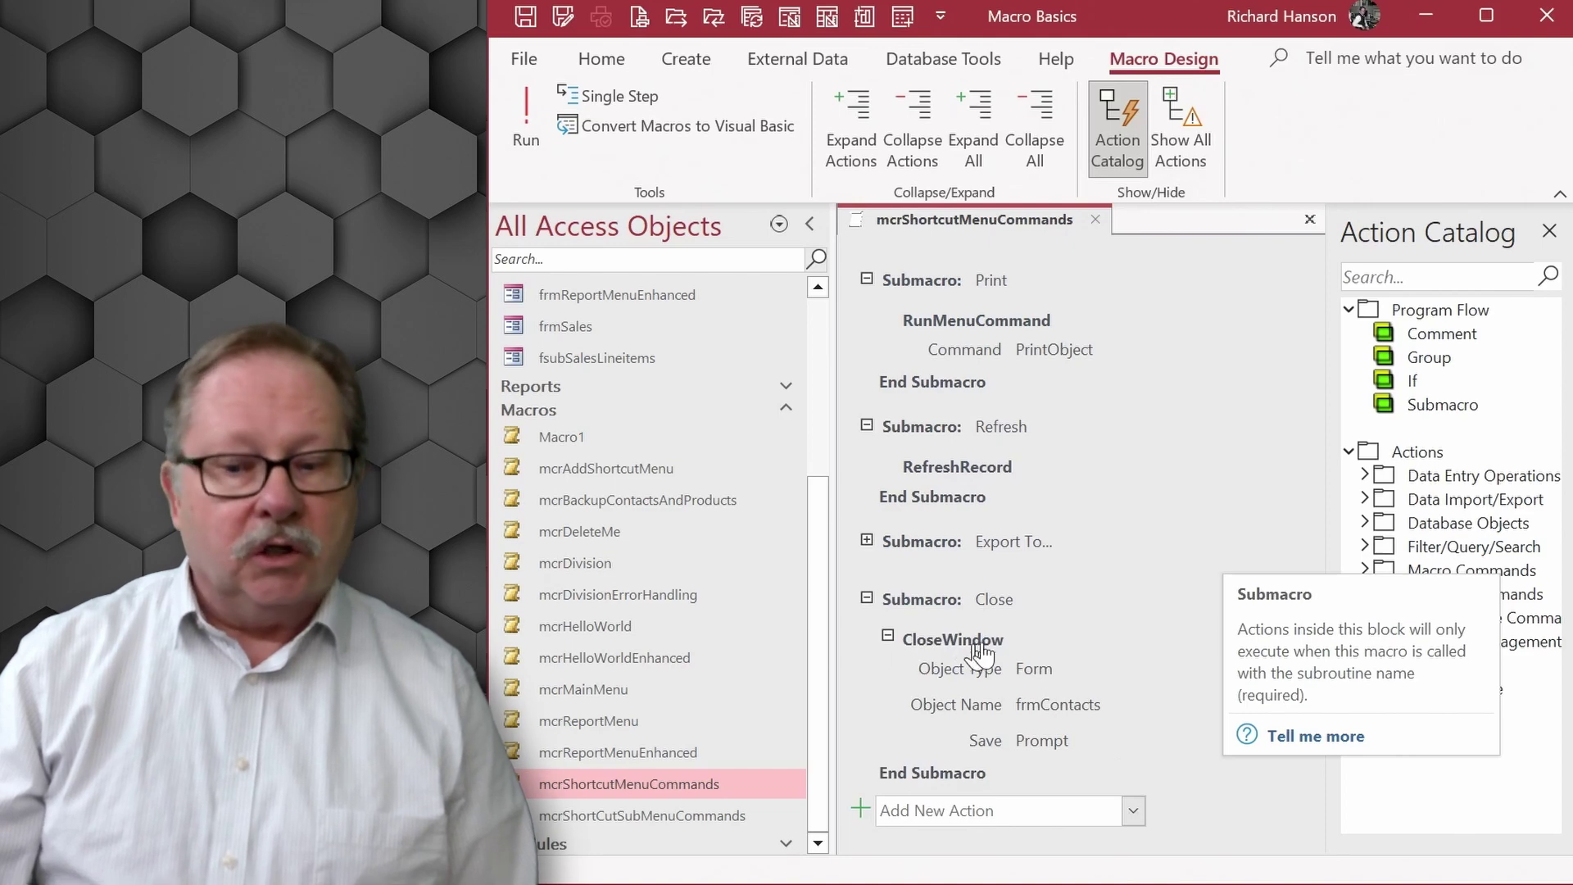
mouse_move(1073, 676)
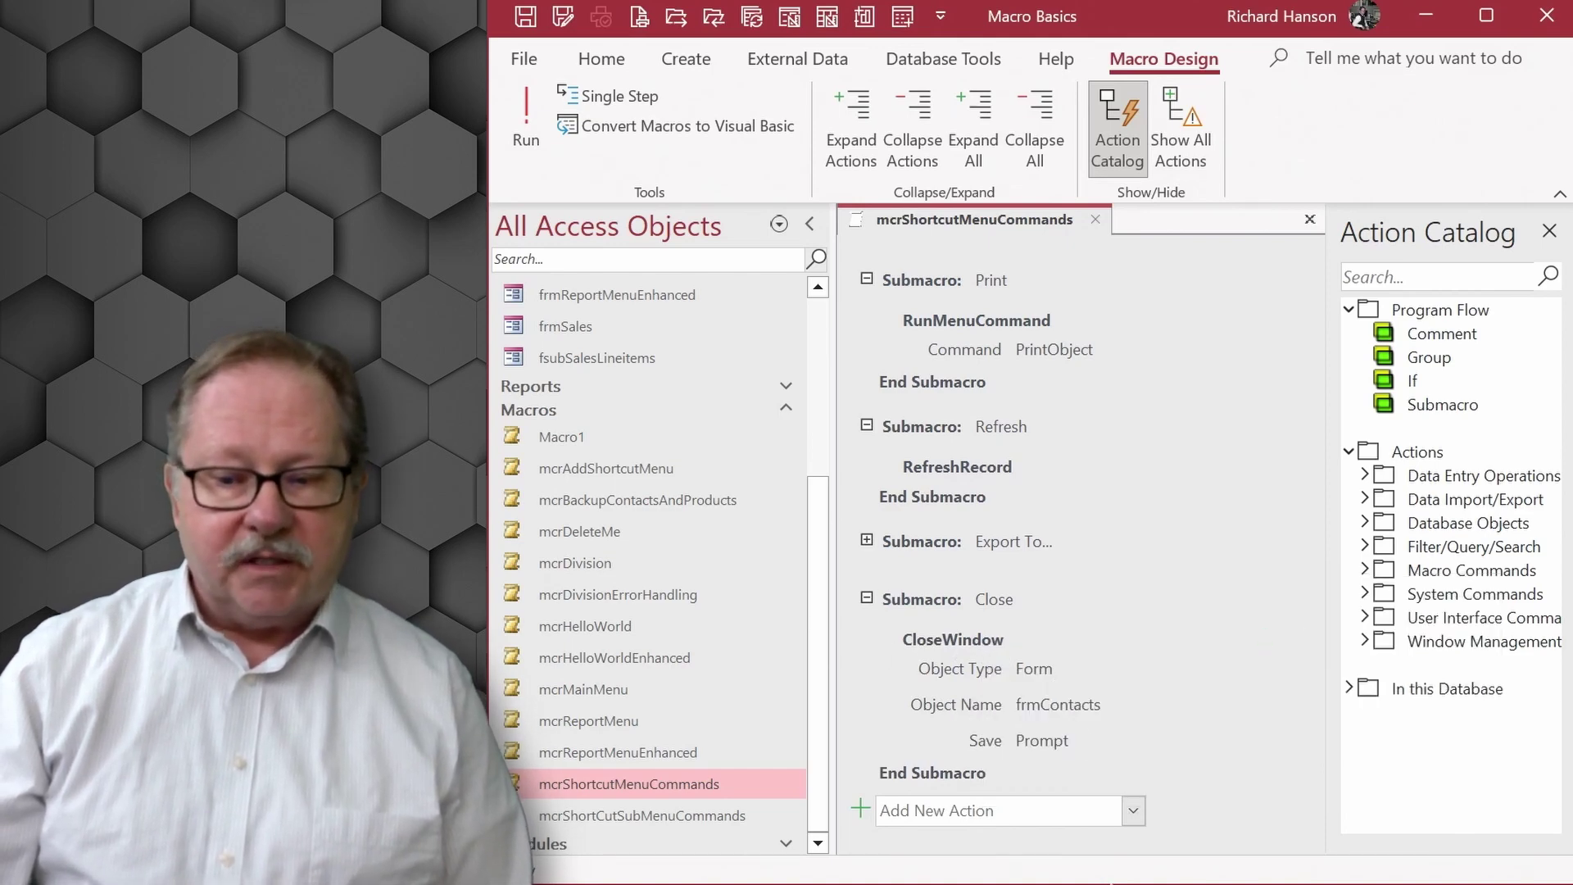
mouse_move(1046, 722)
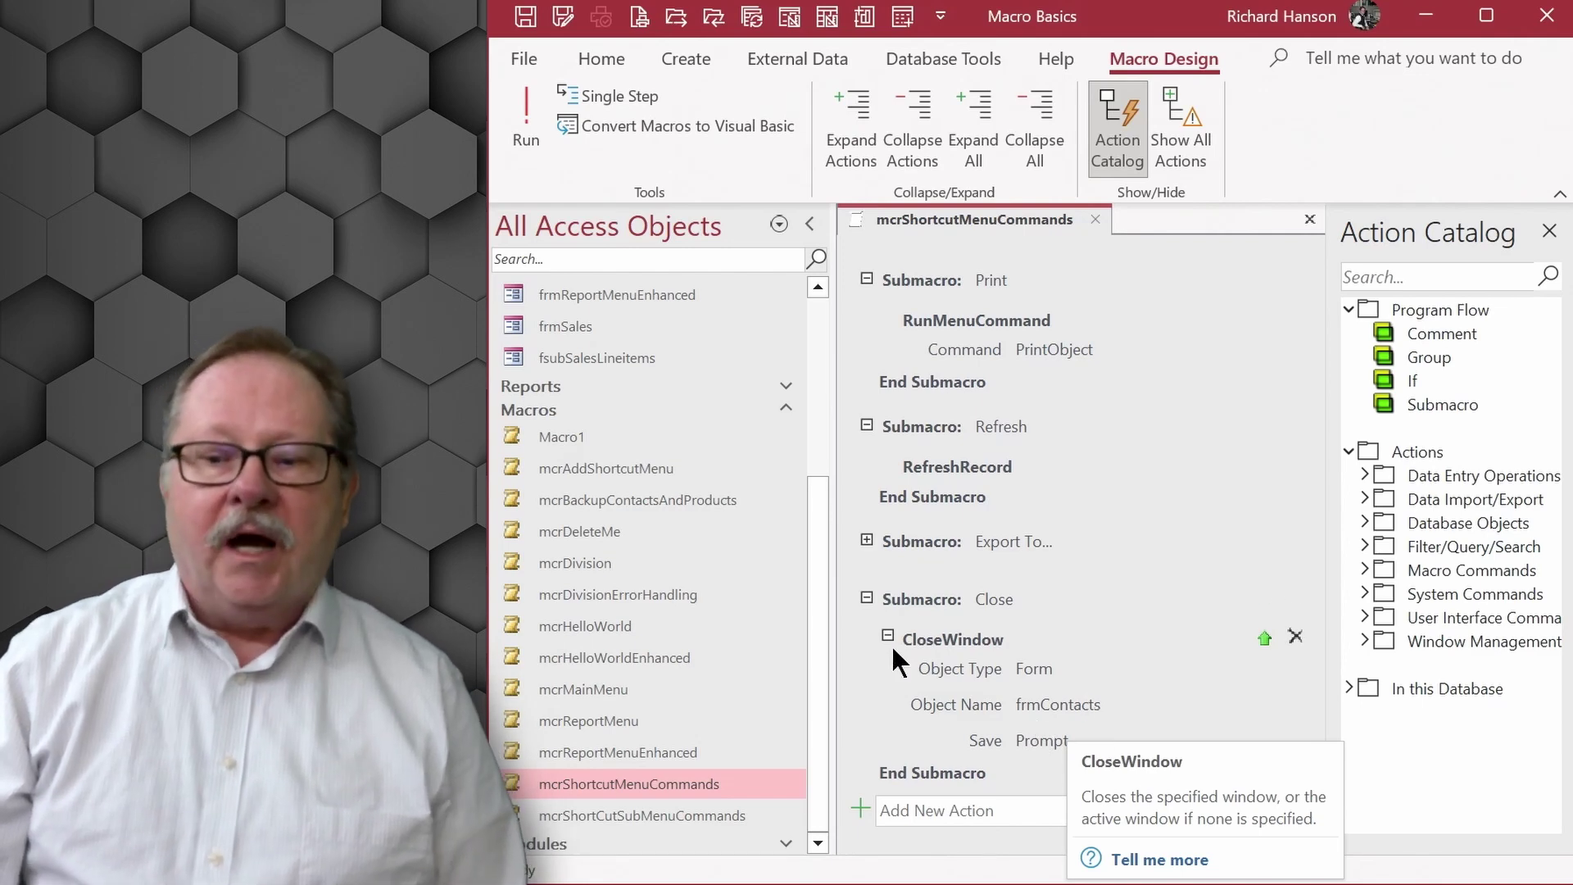
mouse_move(981, 541)
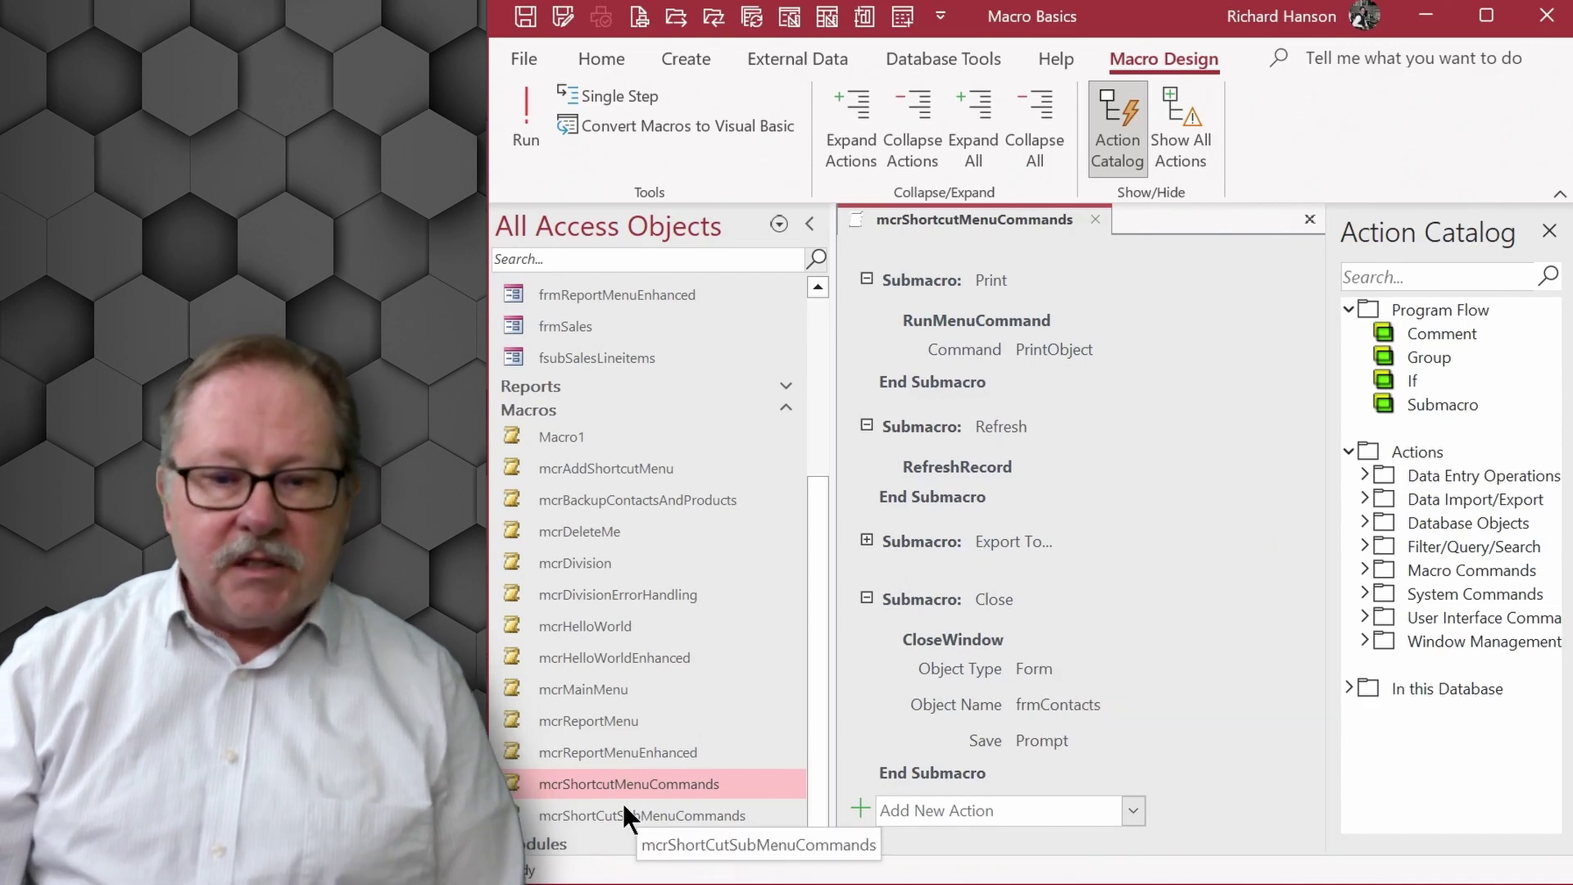
Open mcrShortCutSubMenuCommands in Design view with the Action Catalog hidden.
right_click(619, 814)
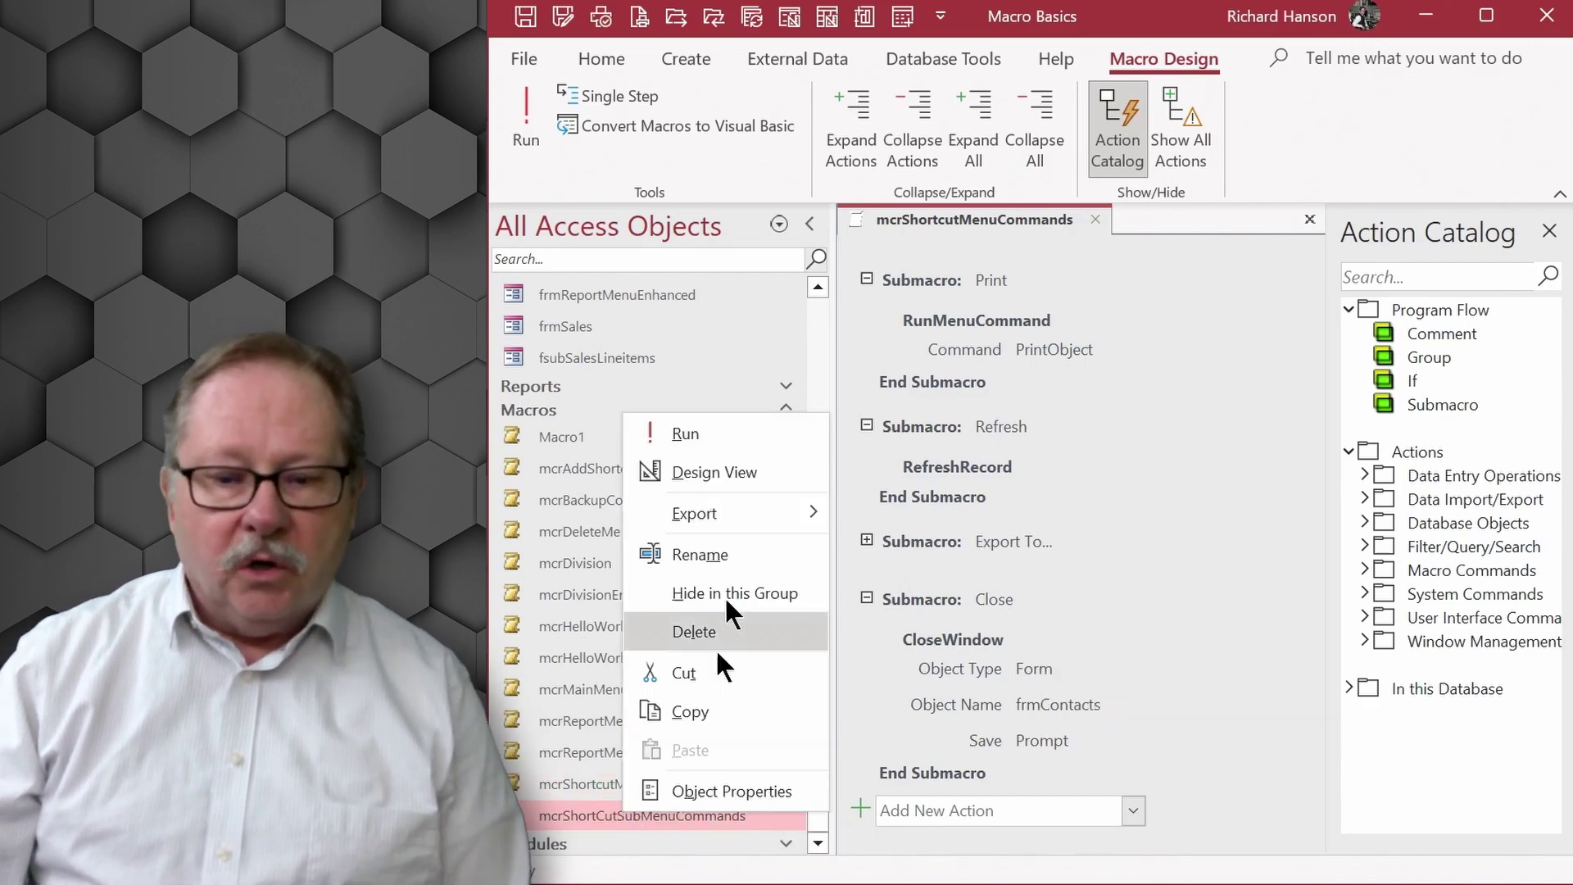
click(725, 471)
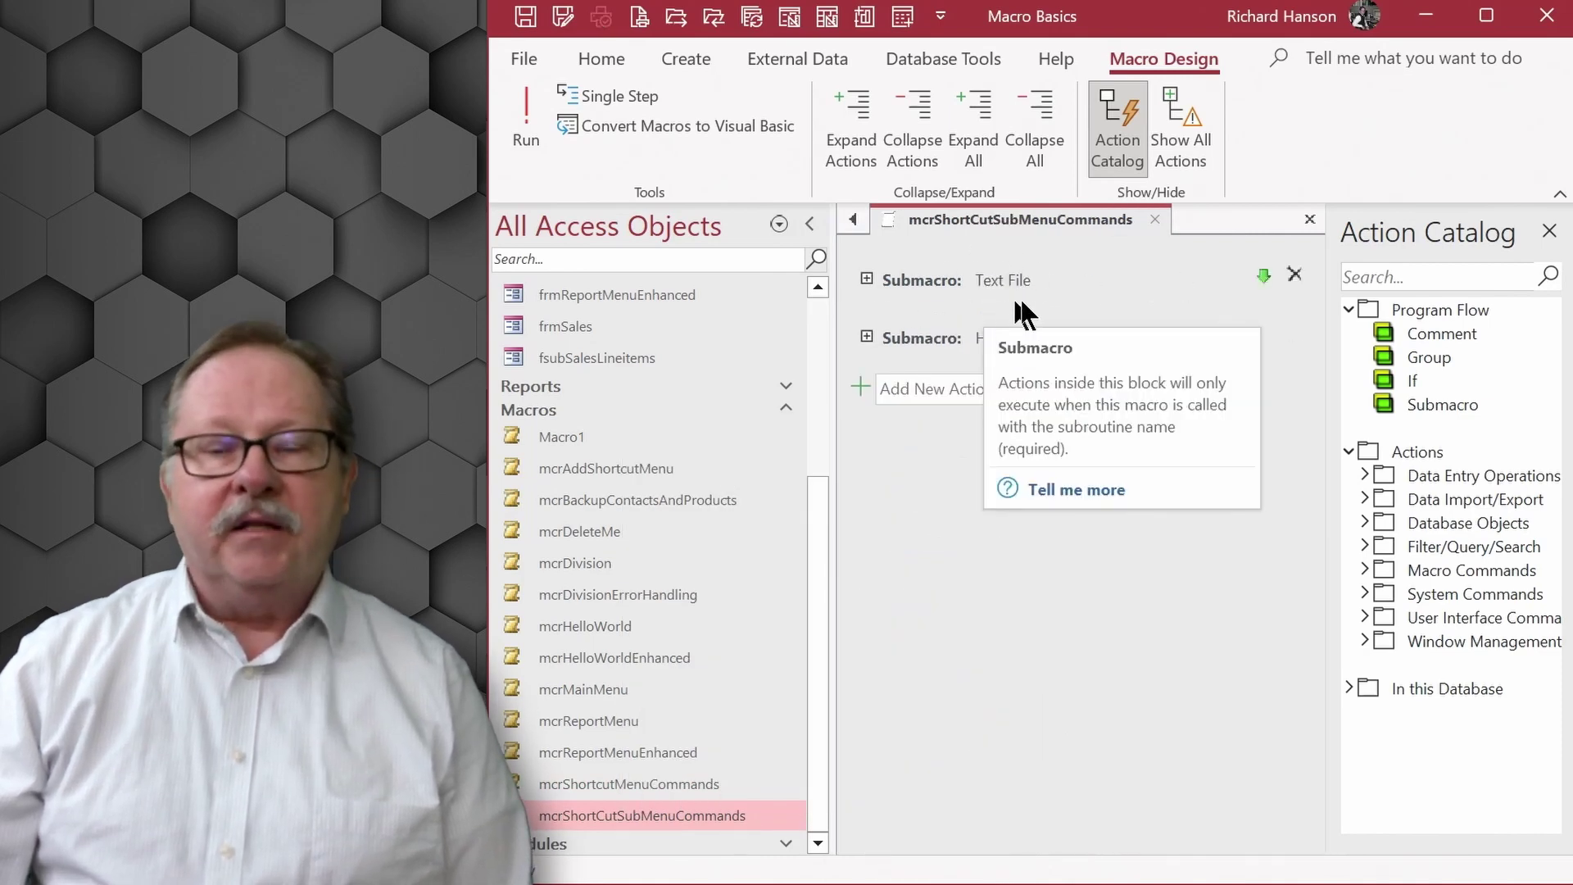
click(934, 218)
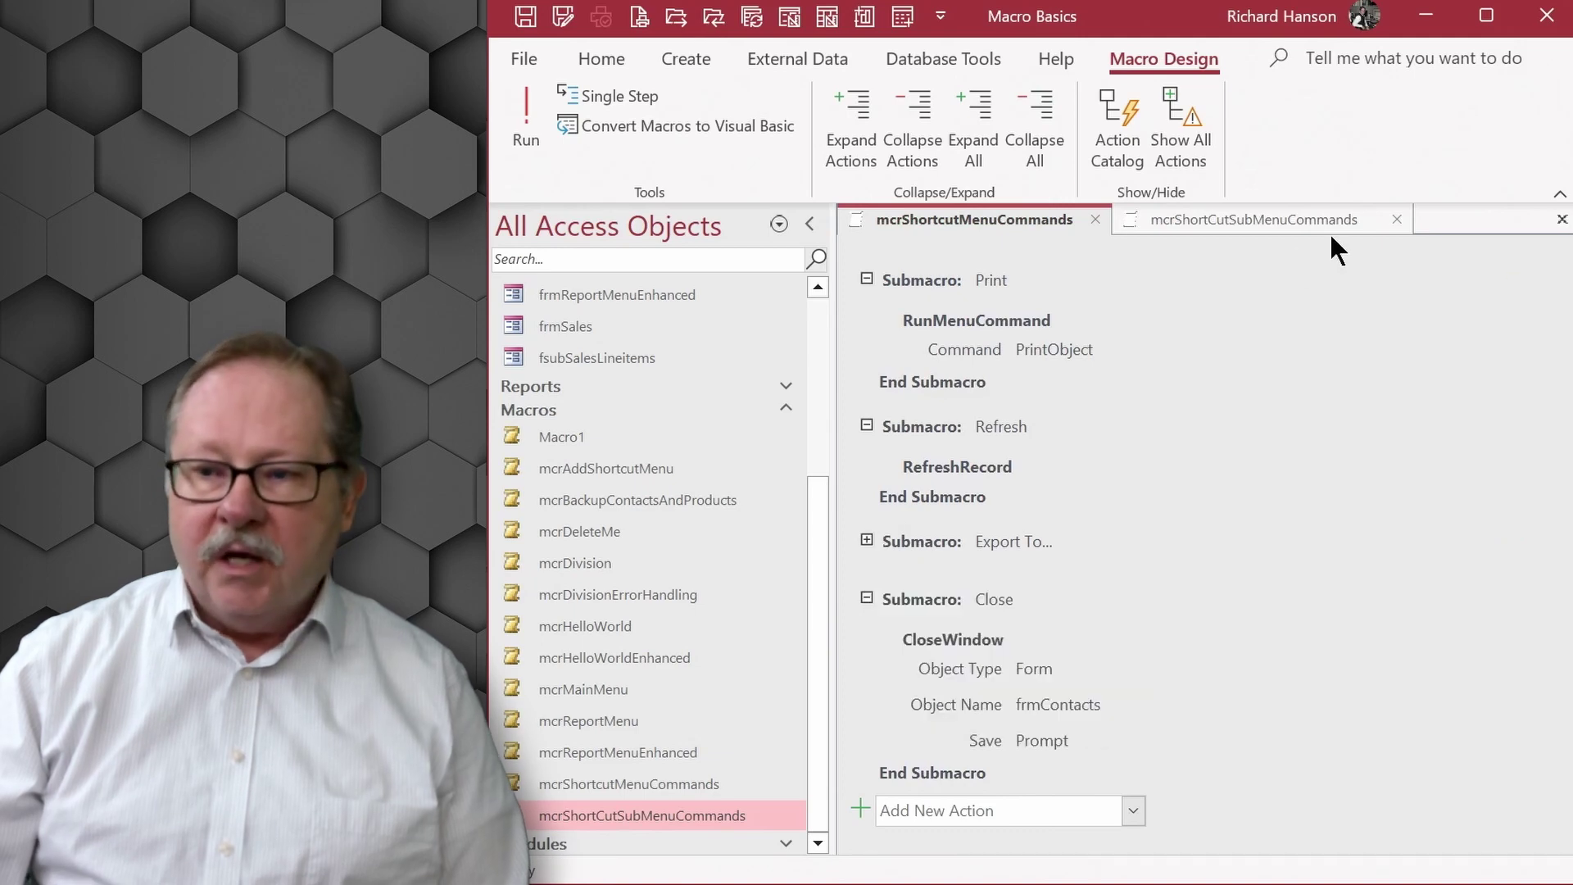
click(1284, 225)
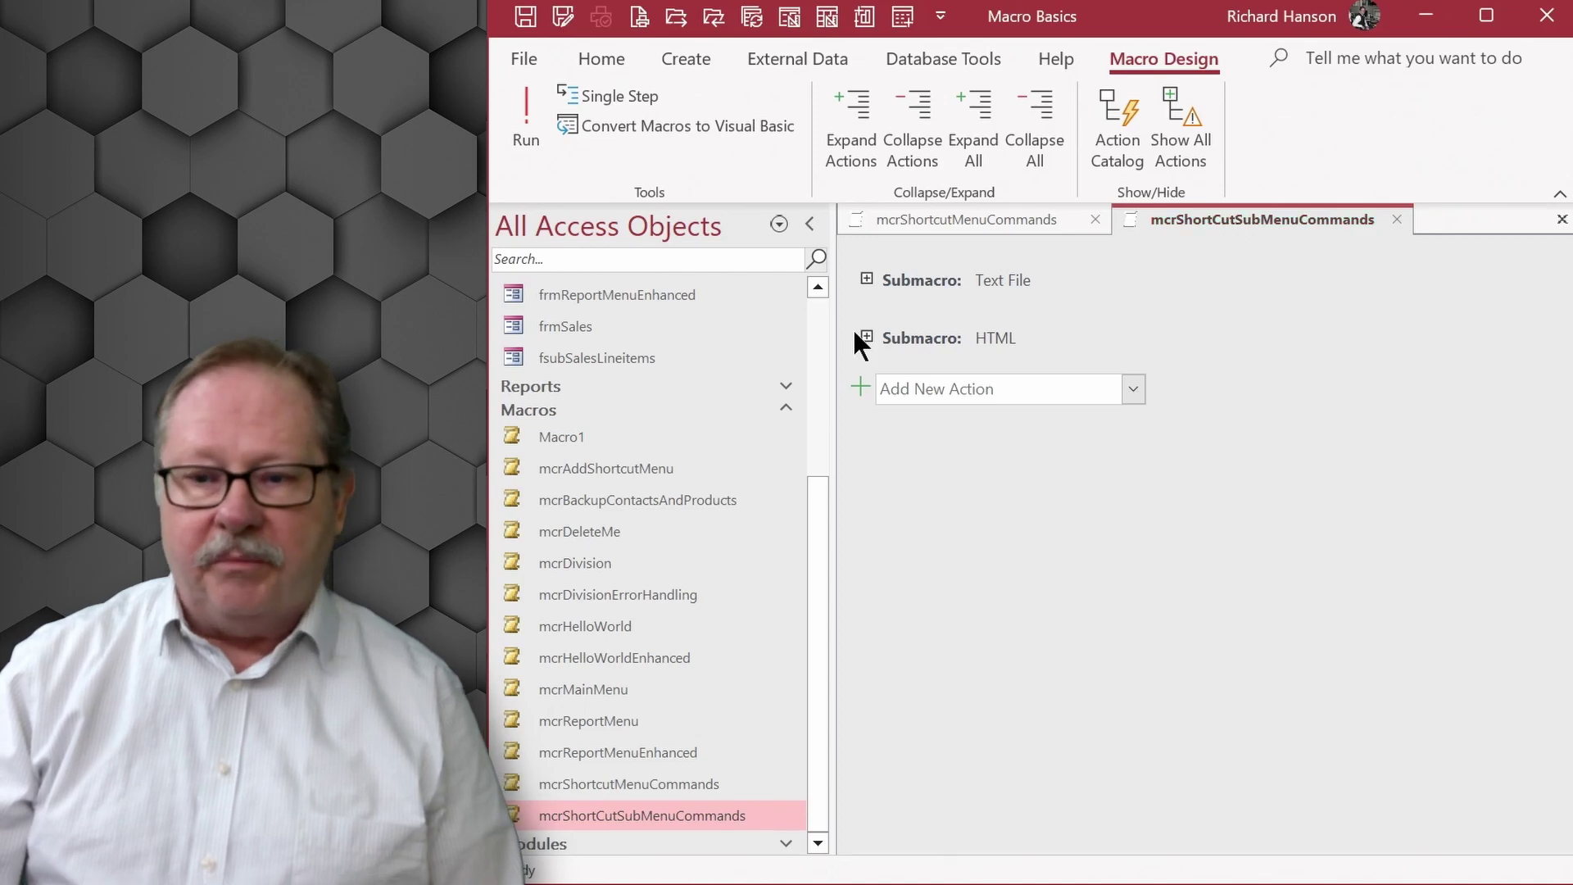
Expand and collapse the Text File and HTML export submacros to review them.
click(867, 279)
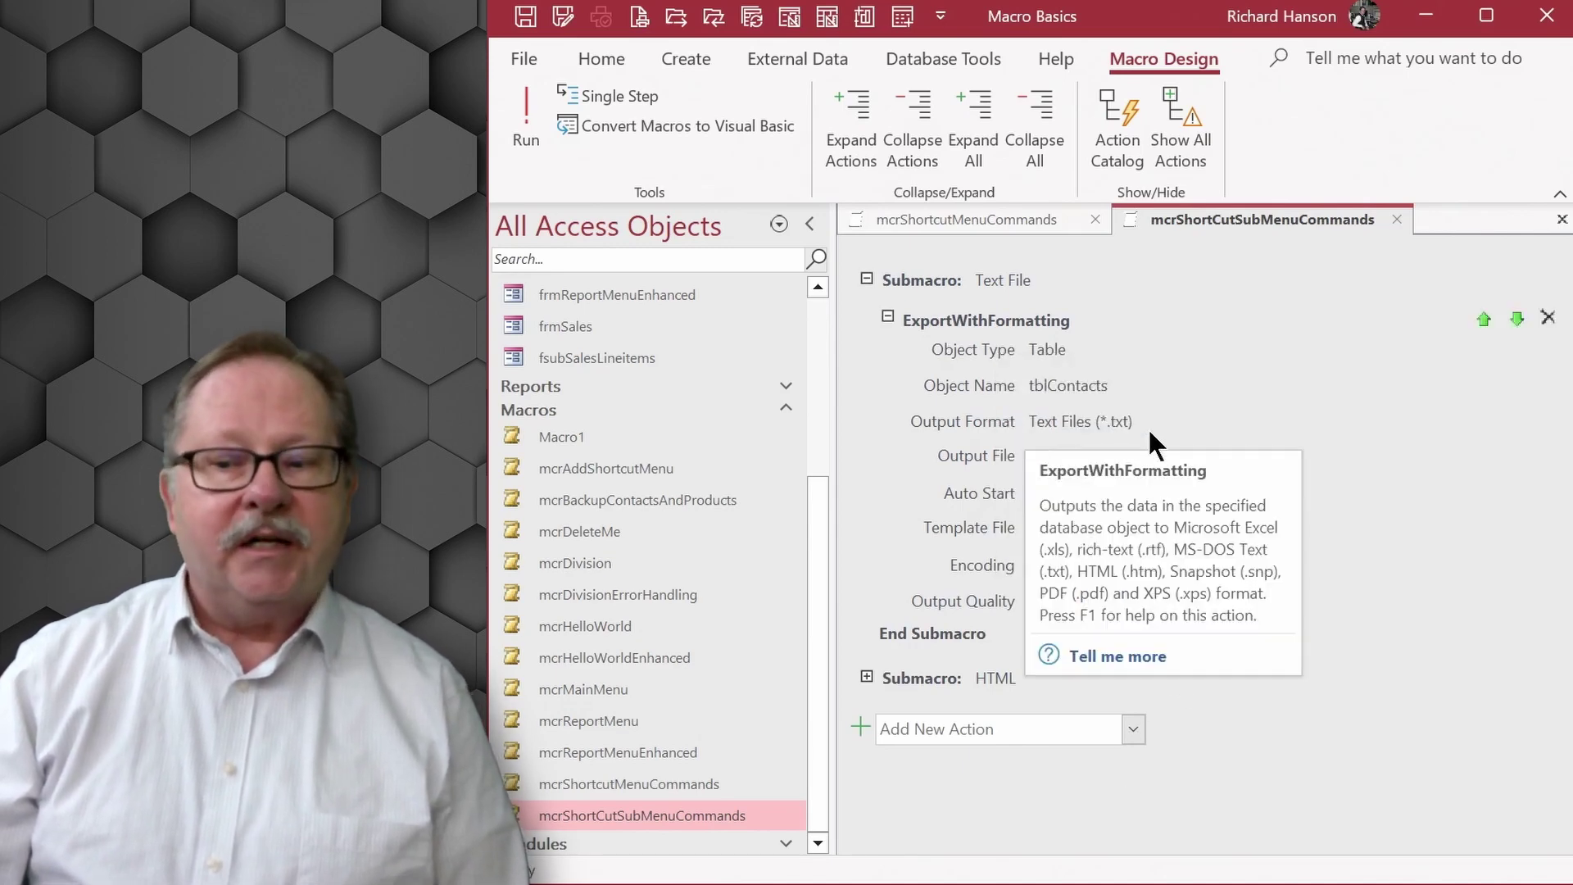
click(869, 676)
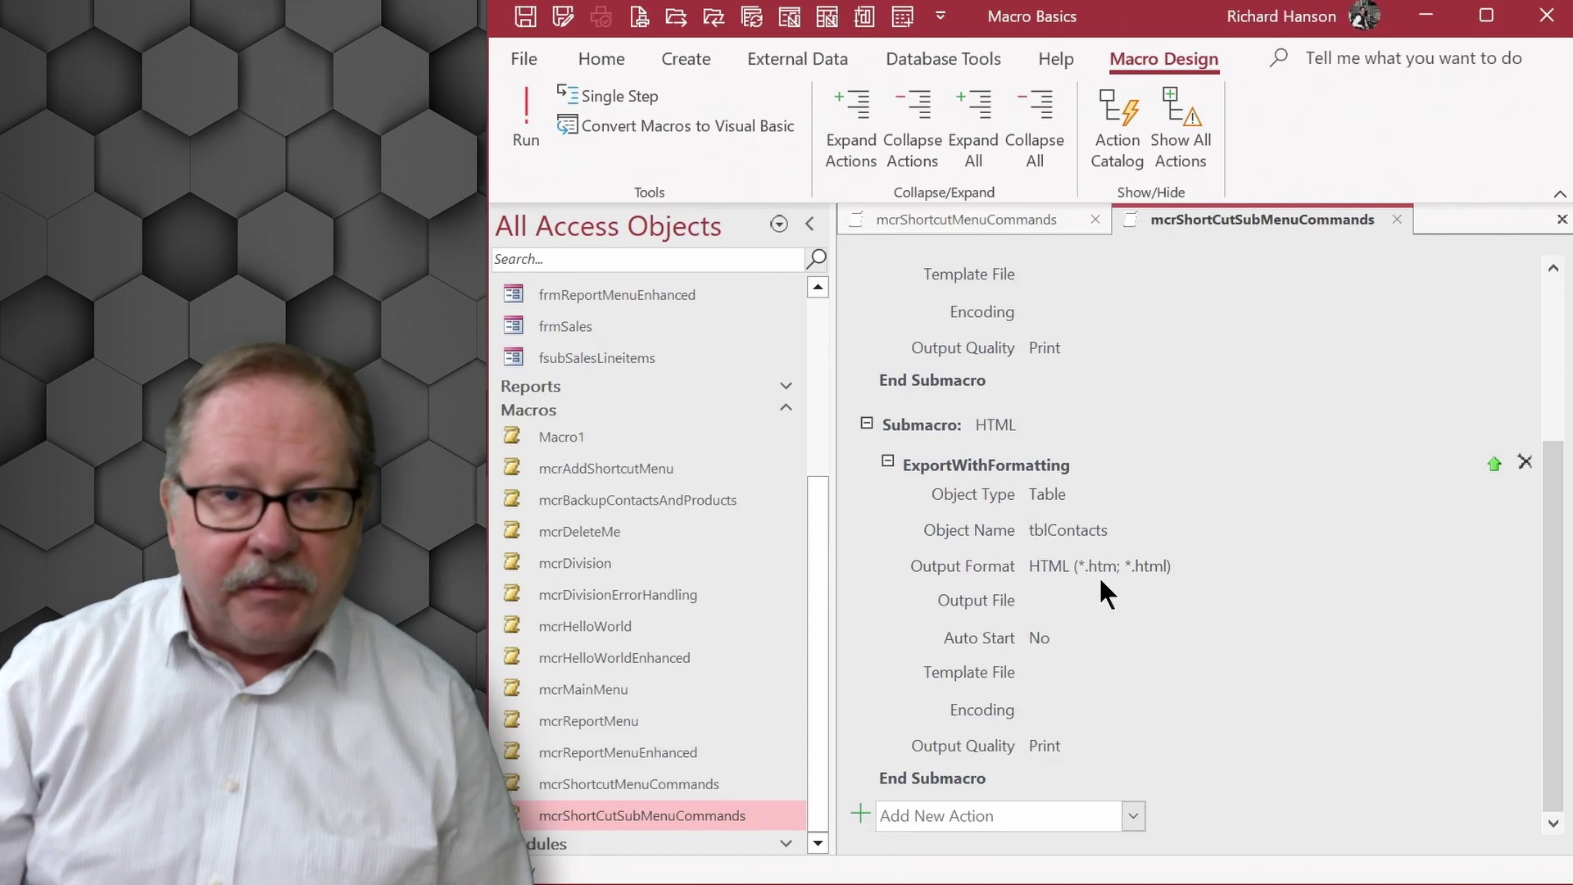
click(865, 423)
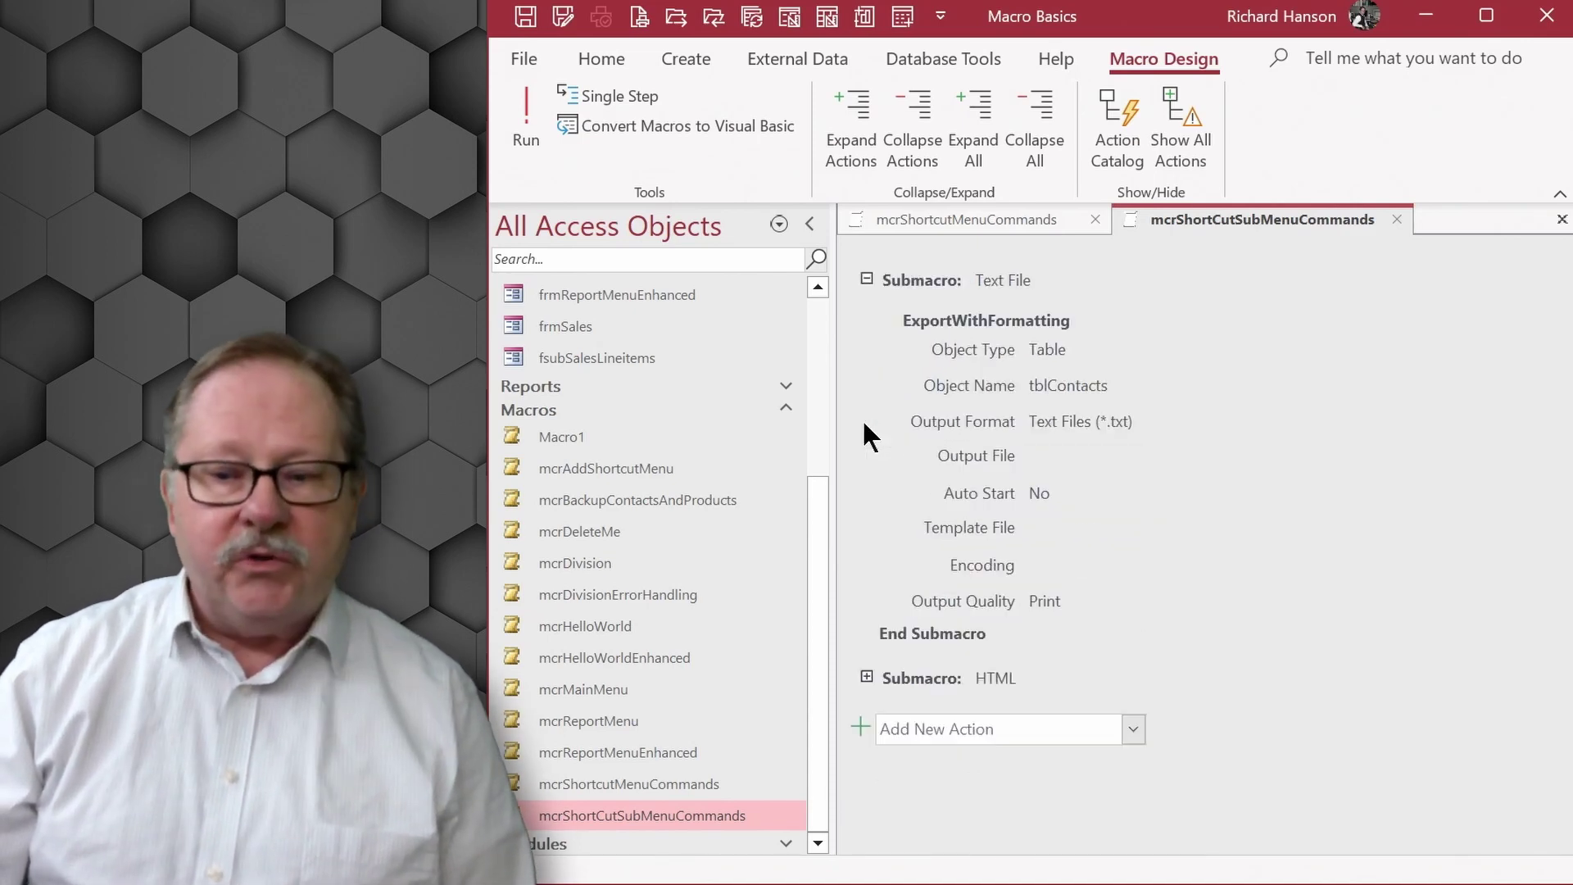
click(867, 278)
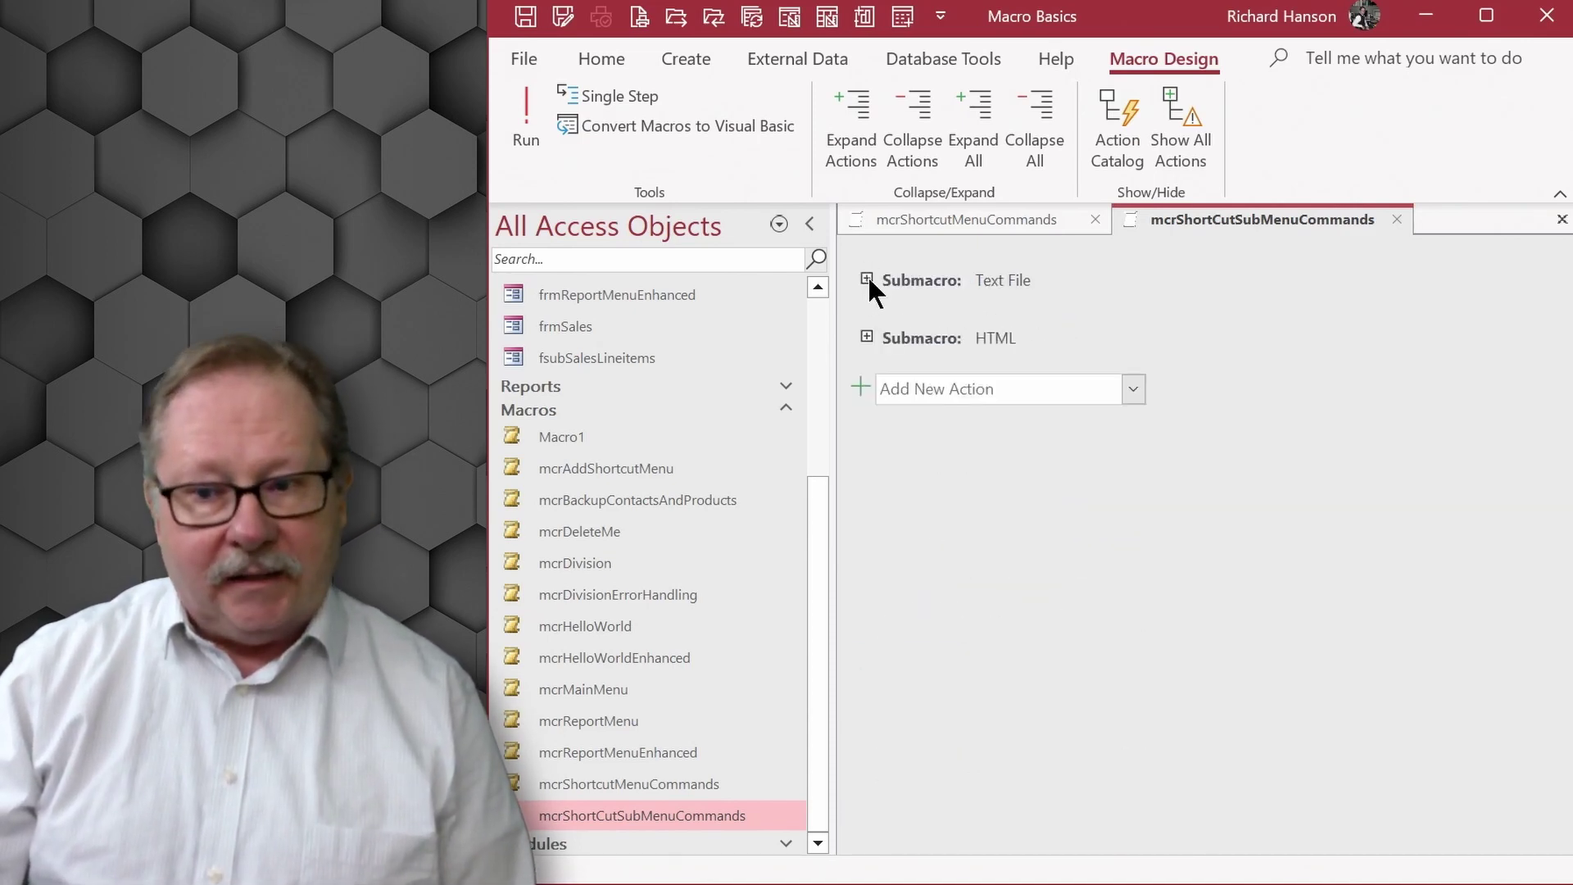
Back on mcrShortcutMenuCommands, expand Export To… to show its AddMenu calling mcrShortCutSubMenuCommands.
click(973, 218)
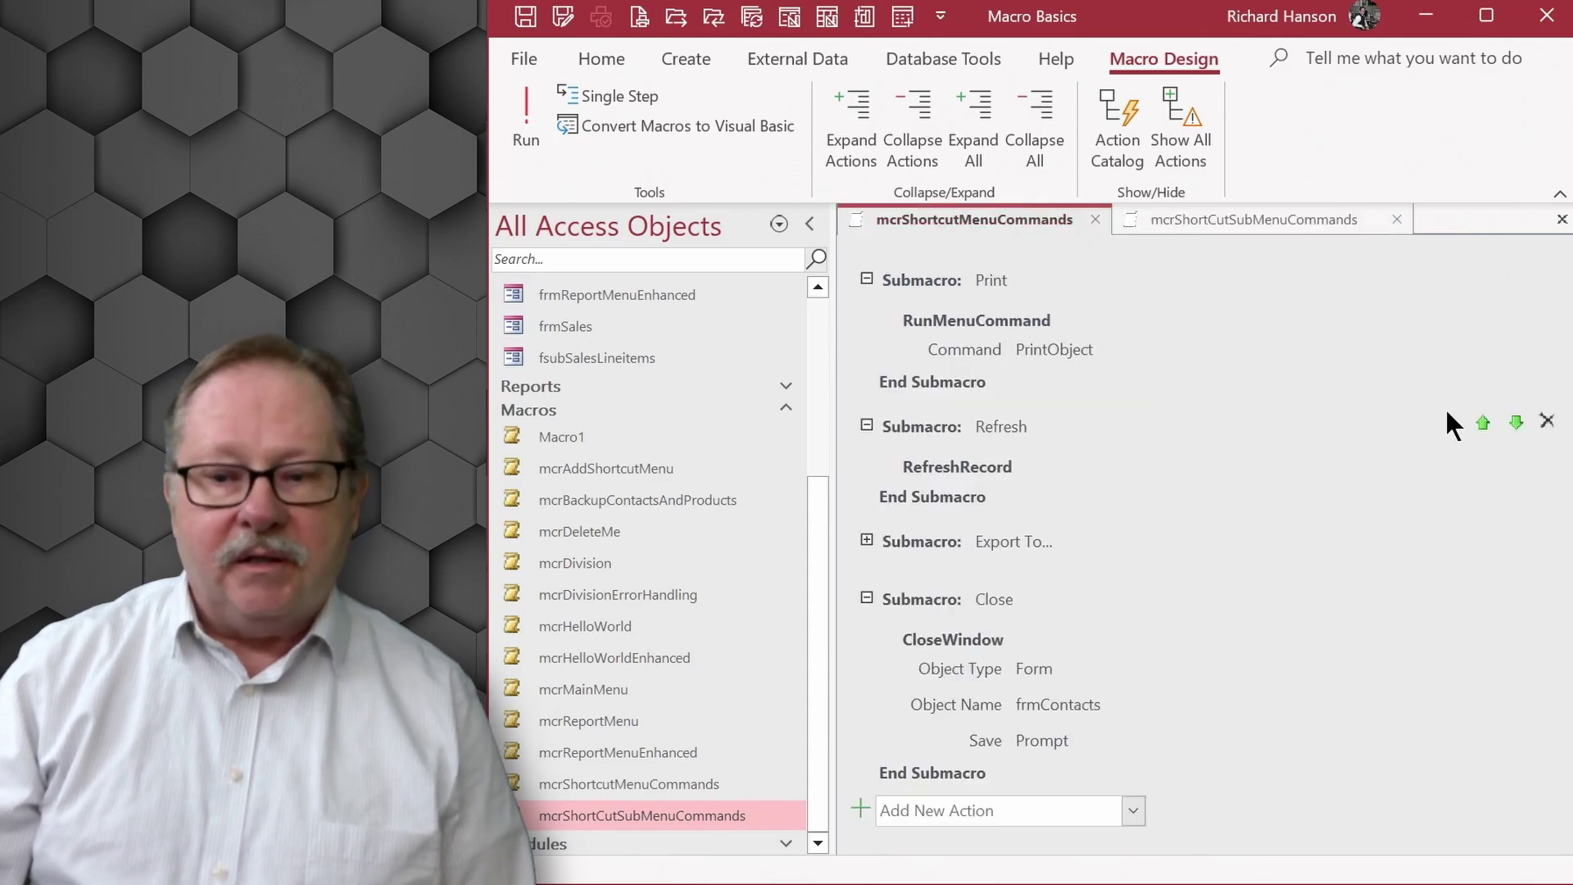
click(866, 540)
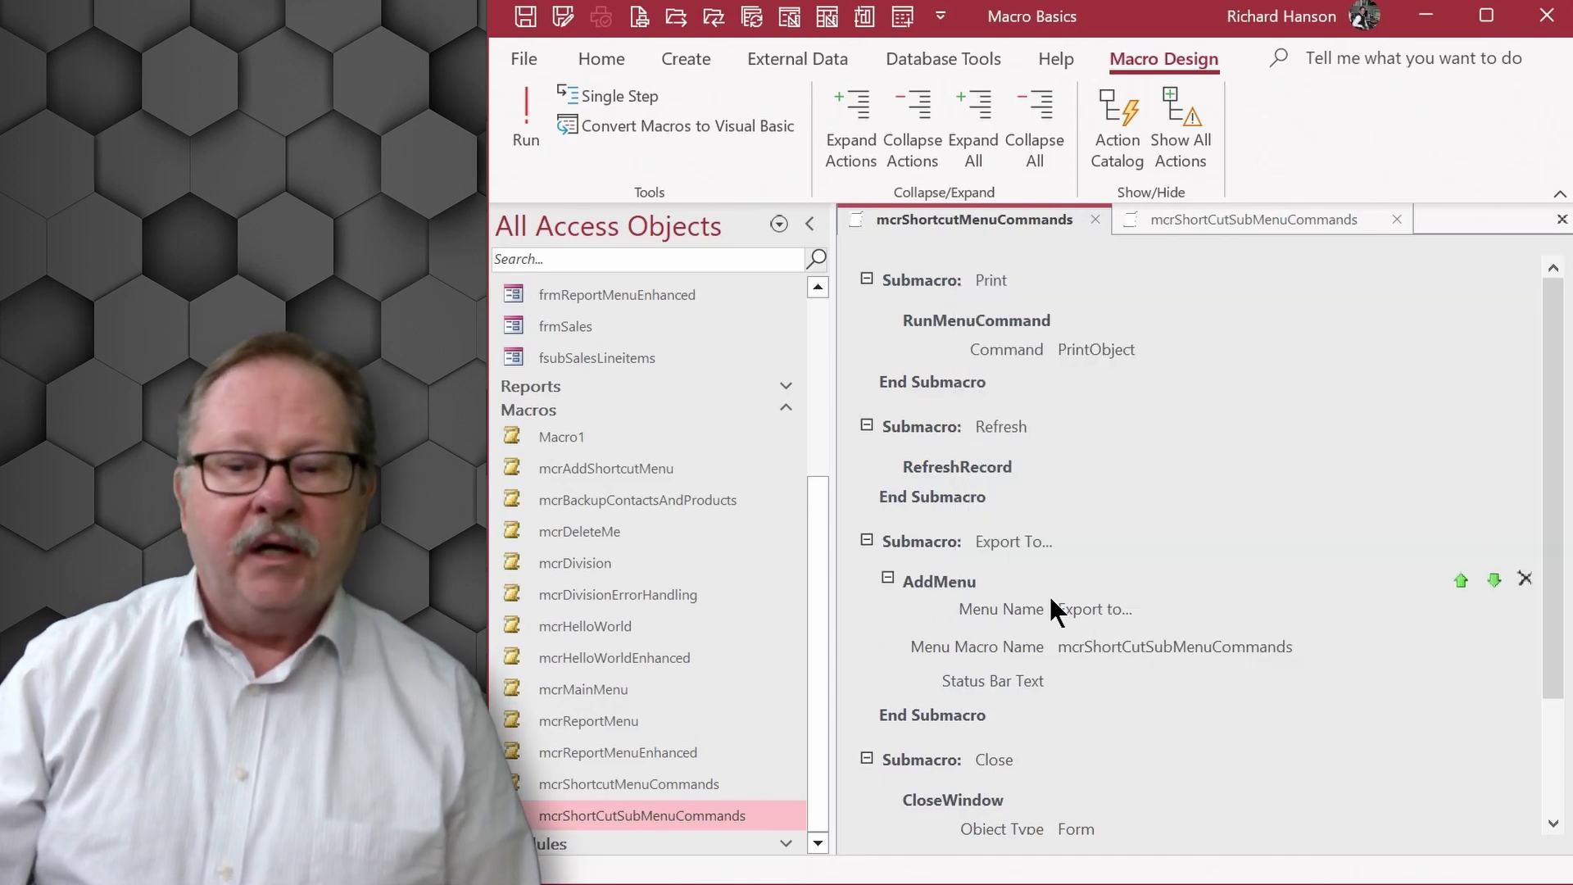
mouse_move(926, 603)
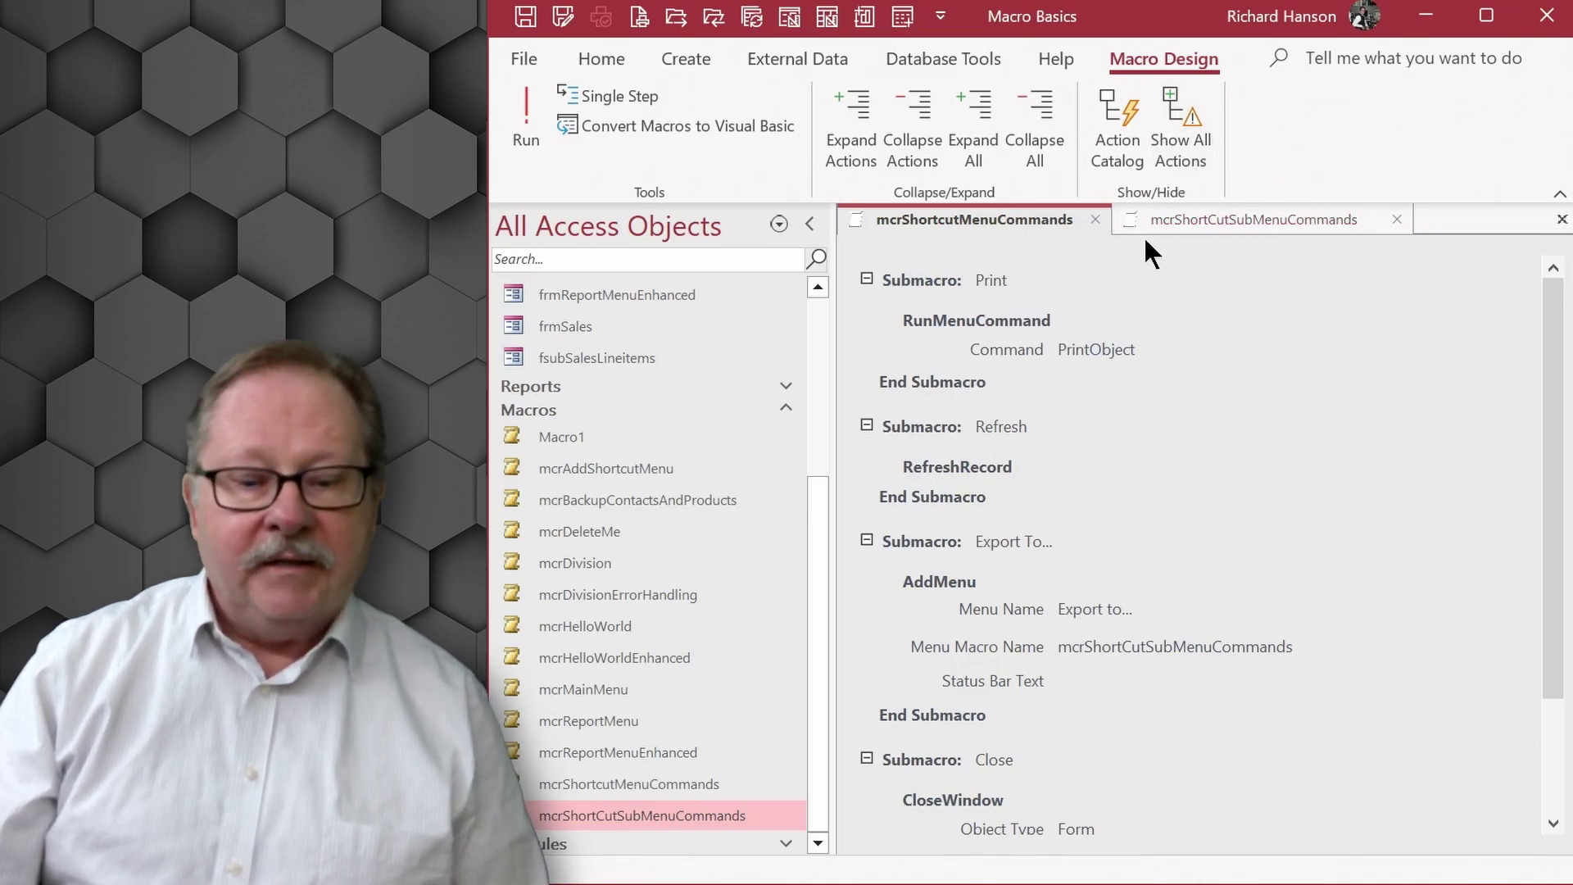
click(590, 468)
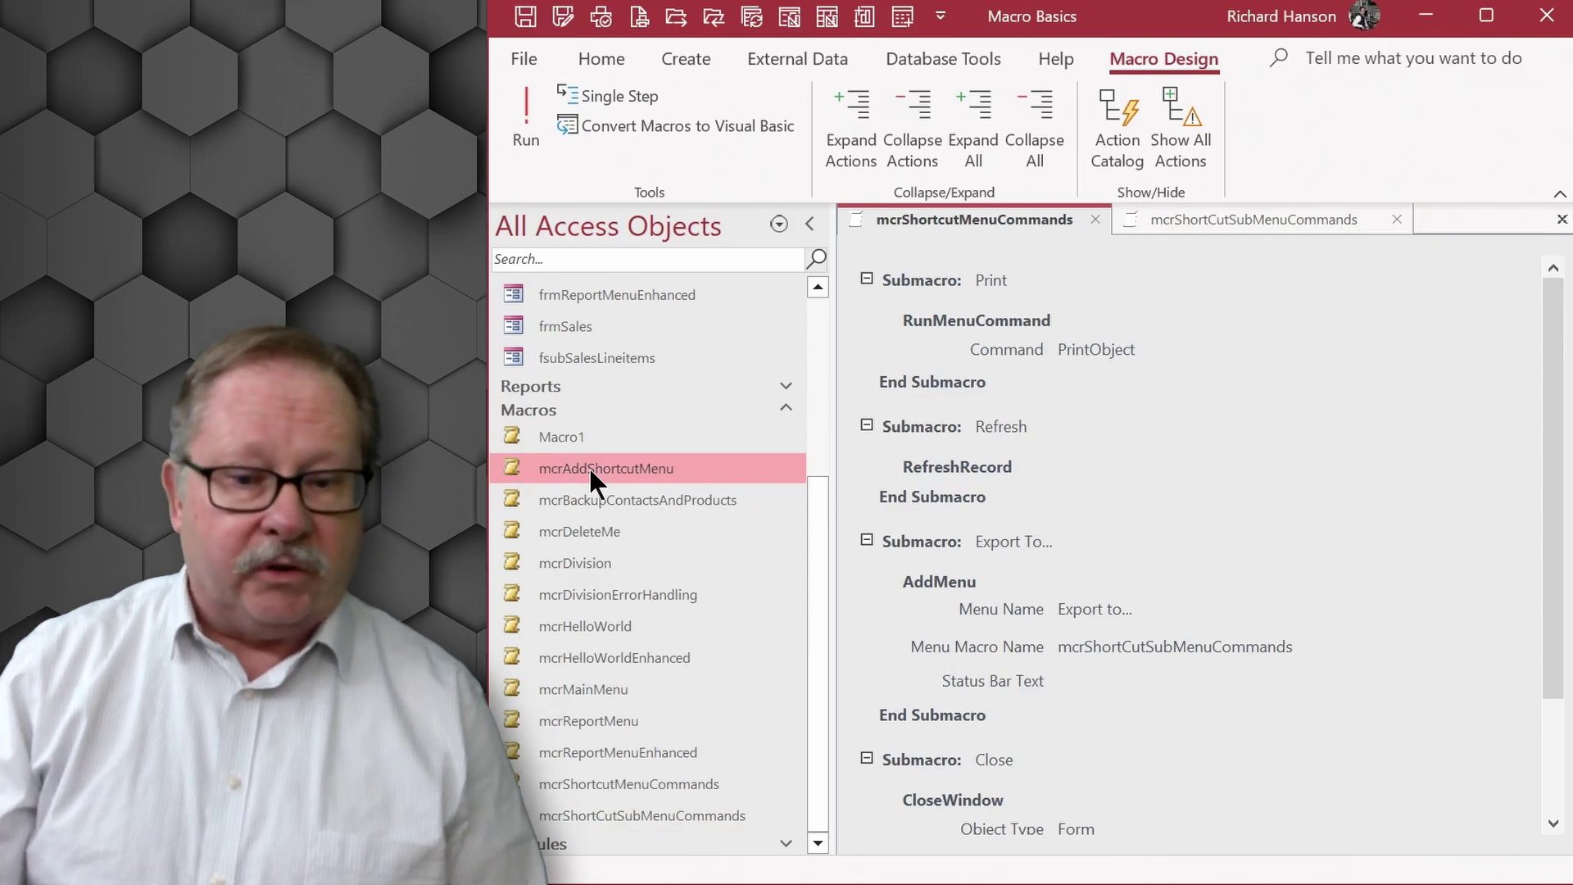
Open mcrAddShortcutMenu in Design view and expand its 'Form Commands' AddMenu action.
right_click(590, 469)
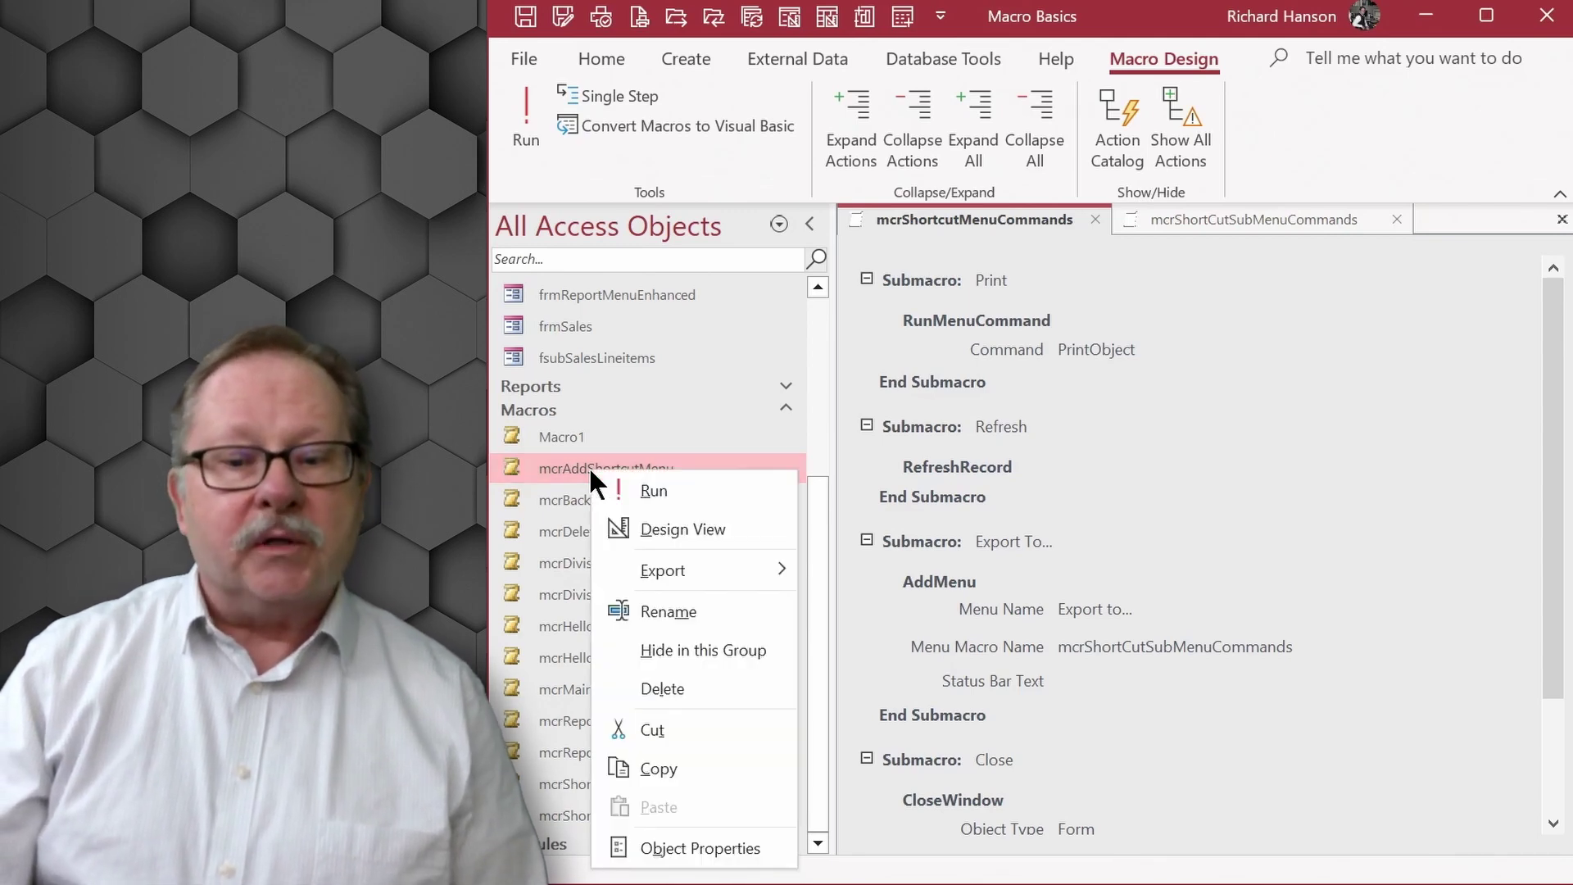
click(659, 529)
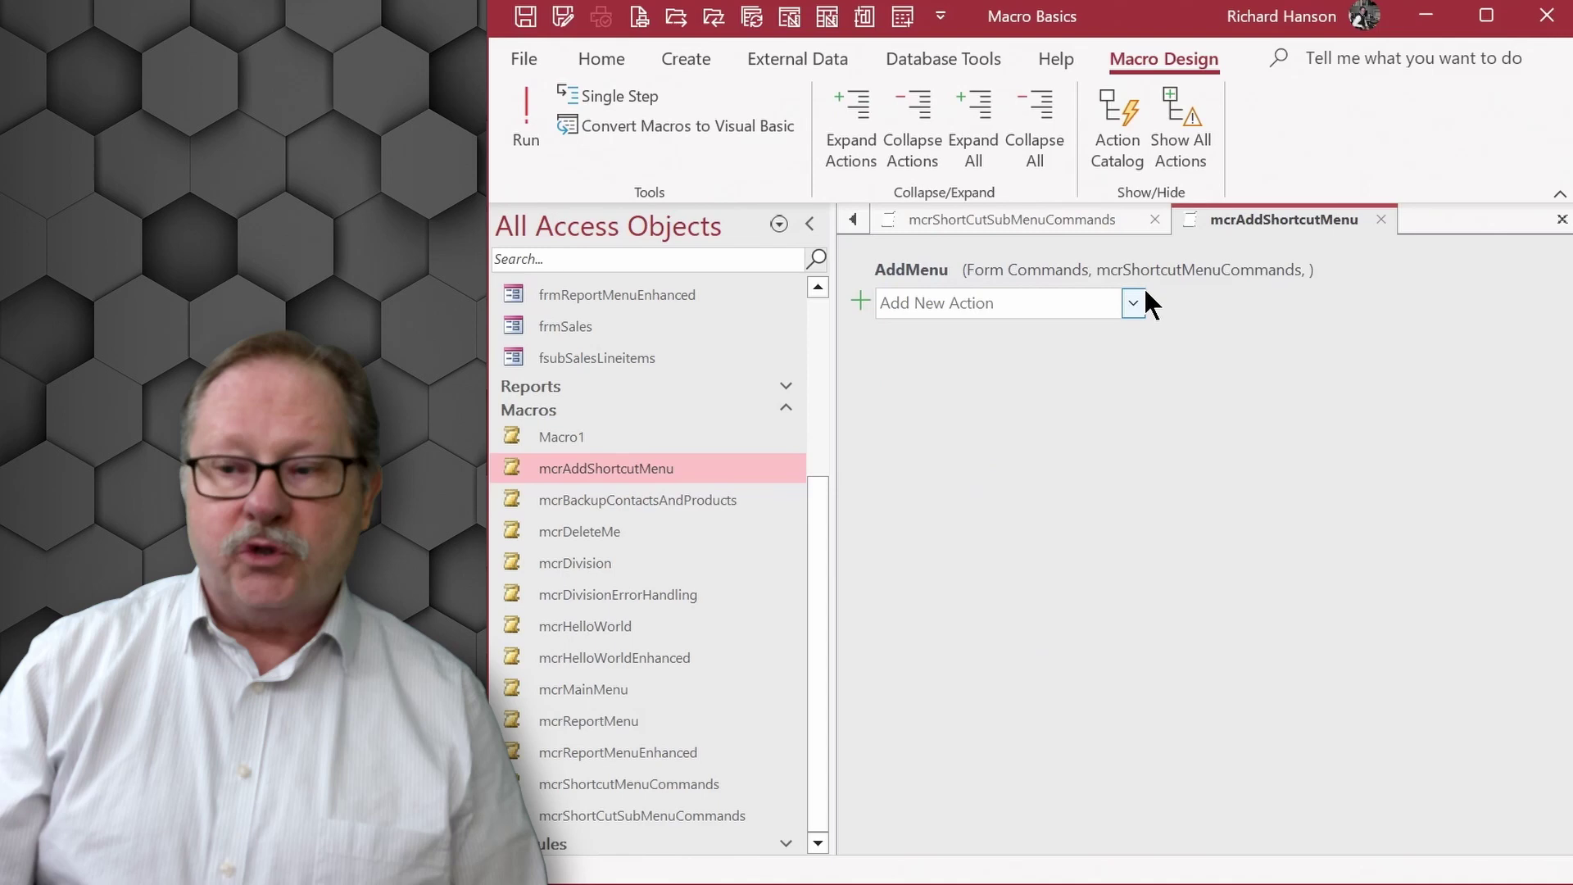
mouse_move(914, 272)
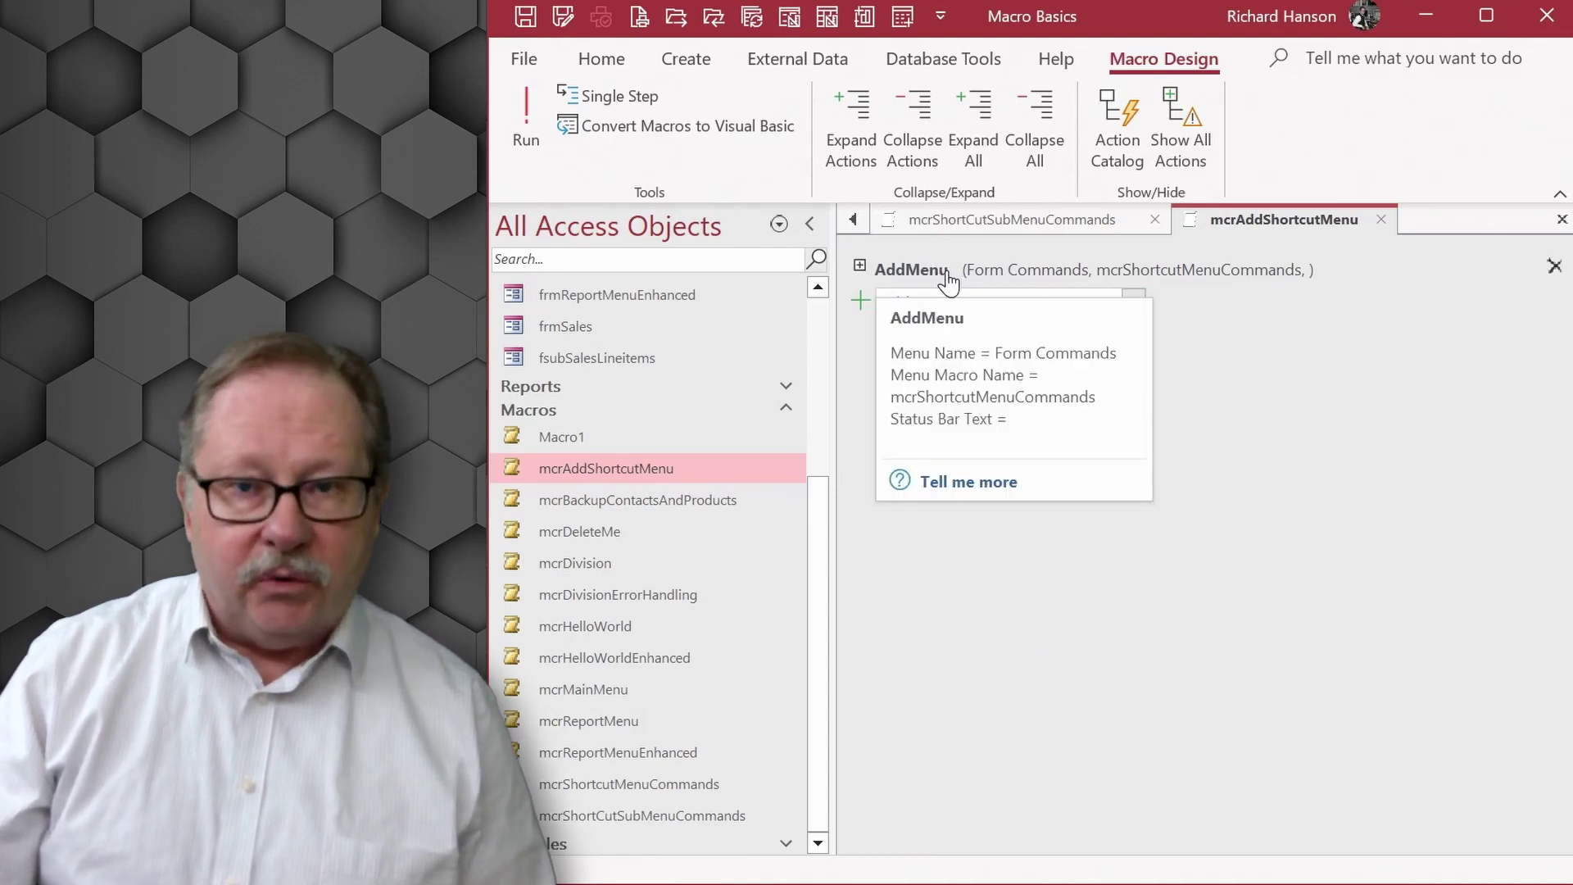
click(860, 260)
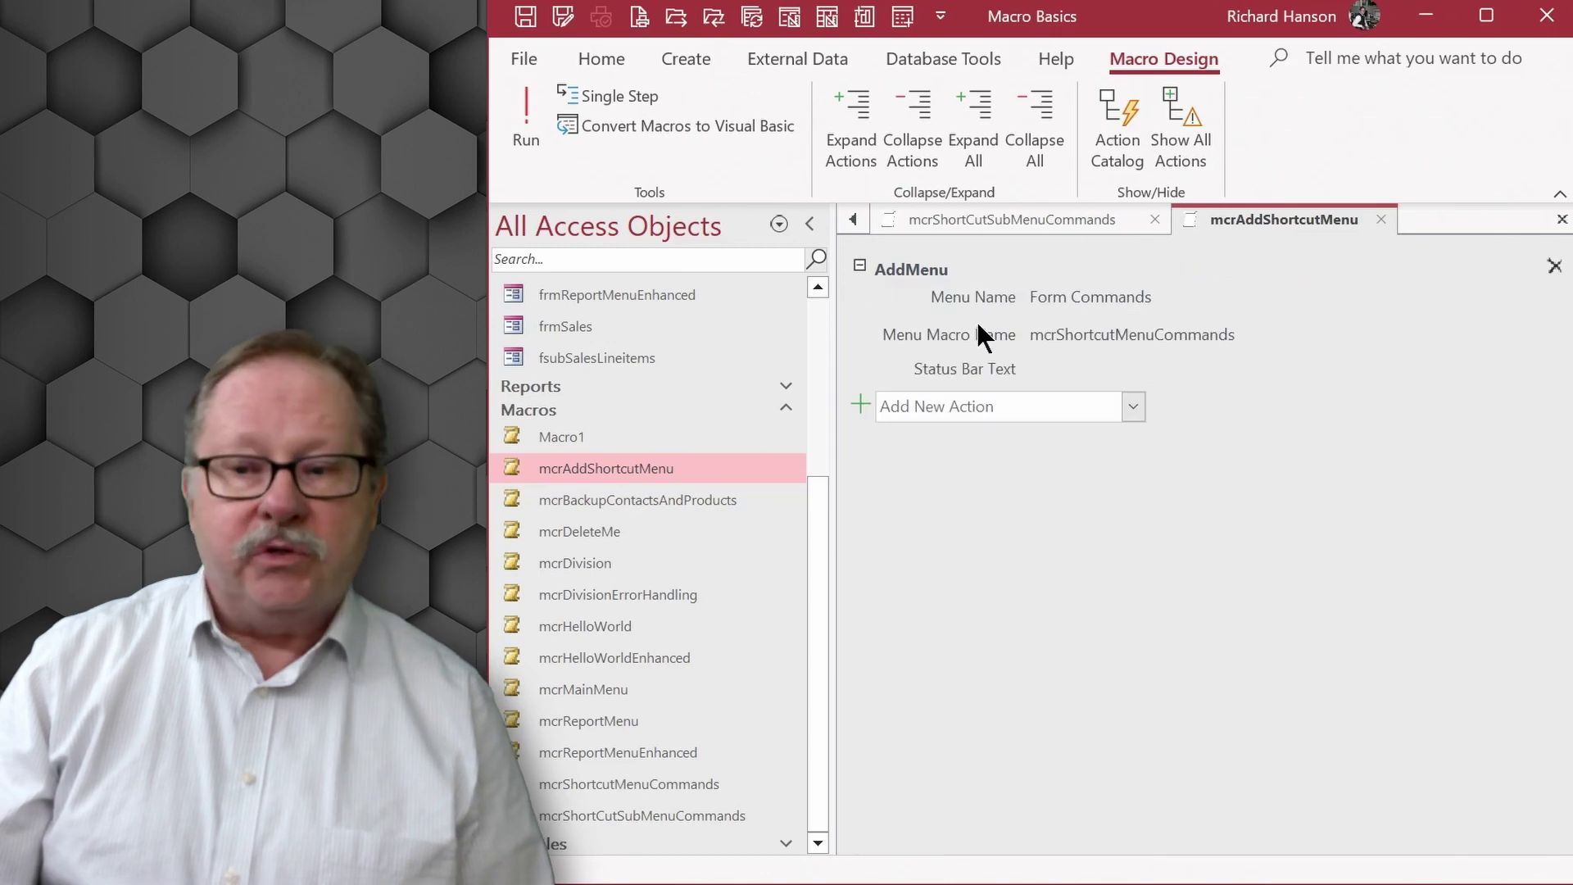
mouse_move(994, 310)
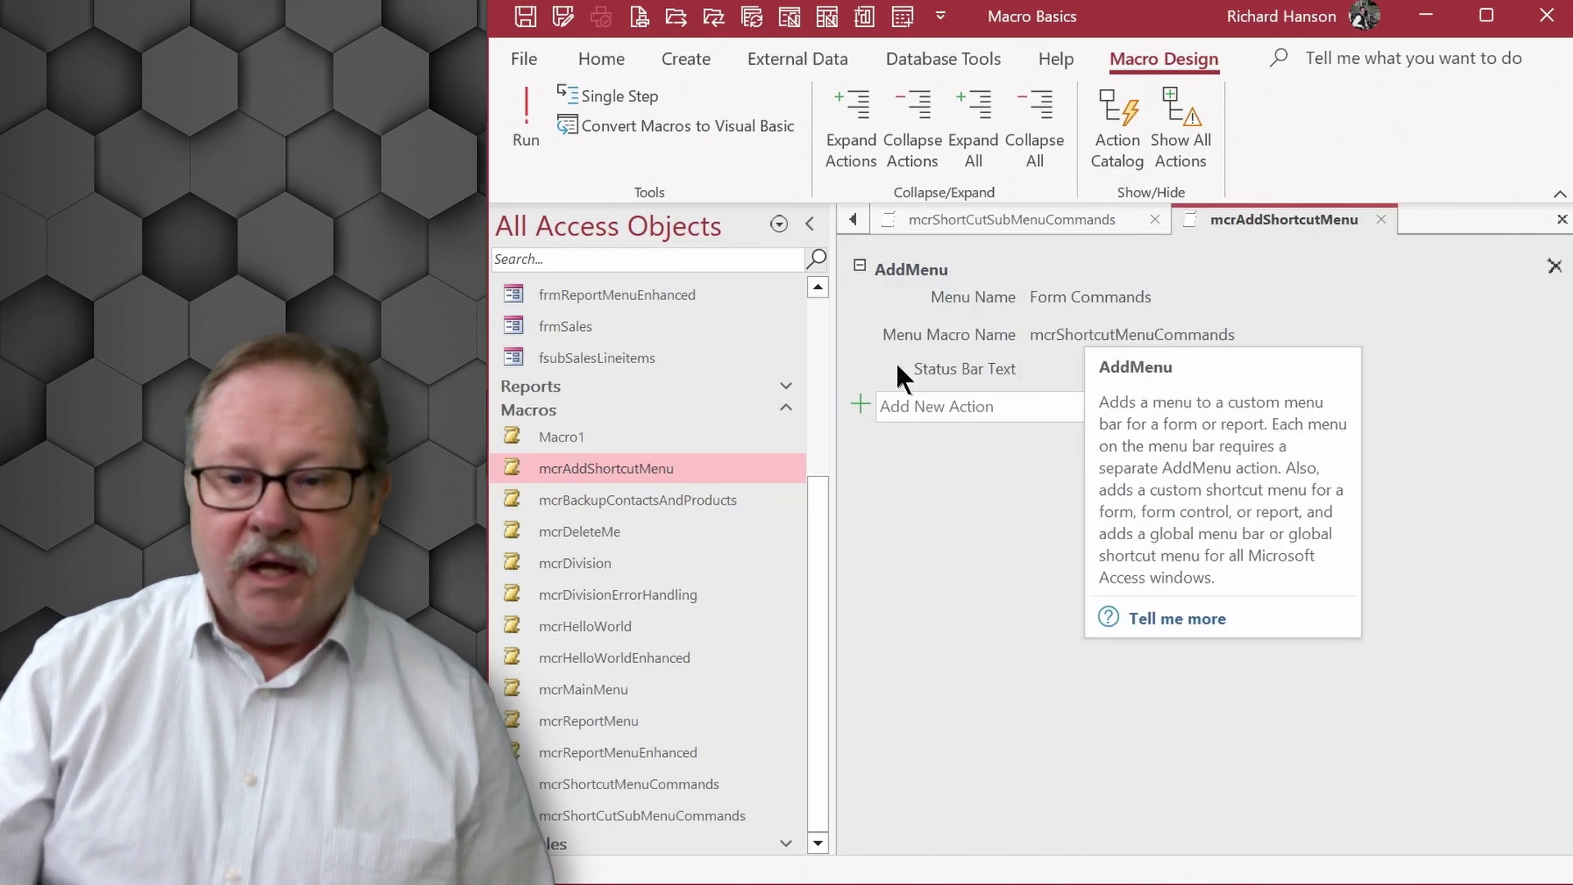
mouse_move(1056, 344)
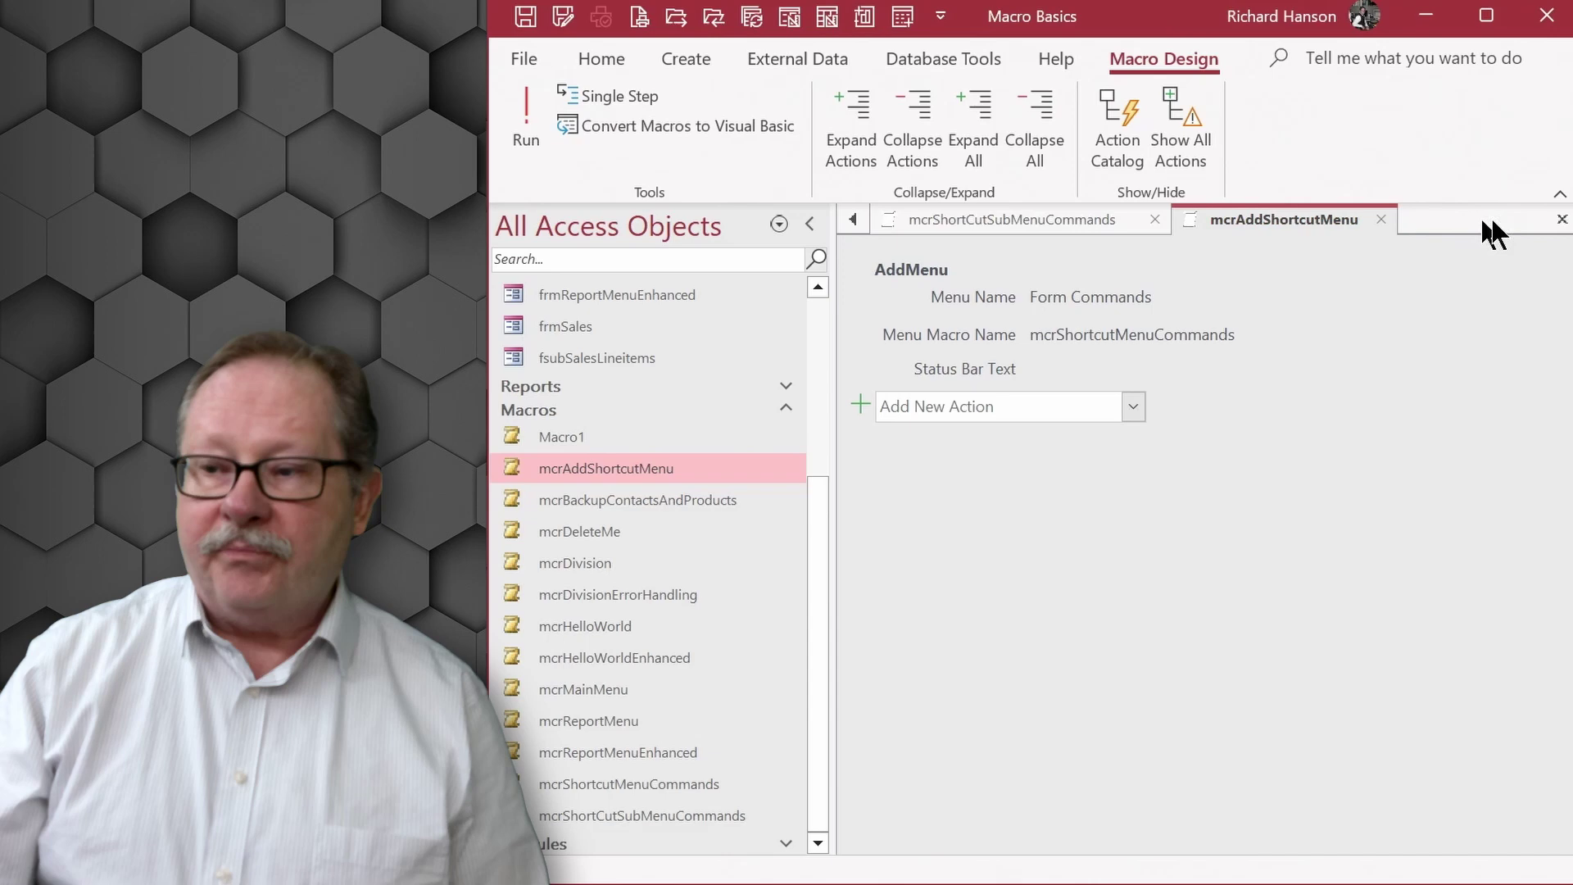
Compare it with the mcrShortcutMenuCommands tab, then return to mcrAddShortcutMenu.
click(853, 219)
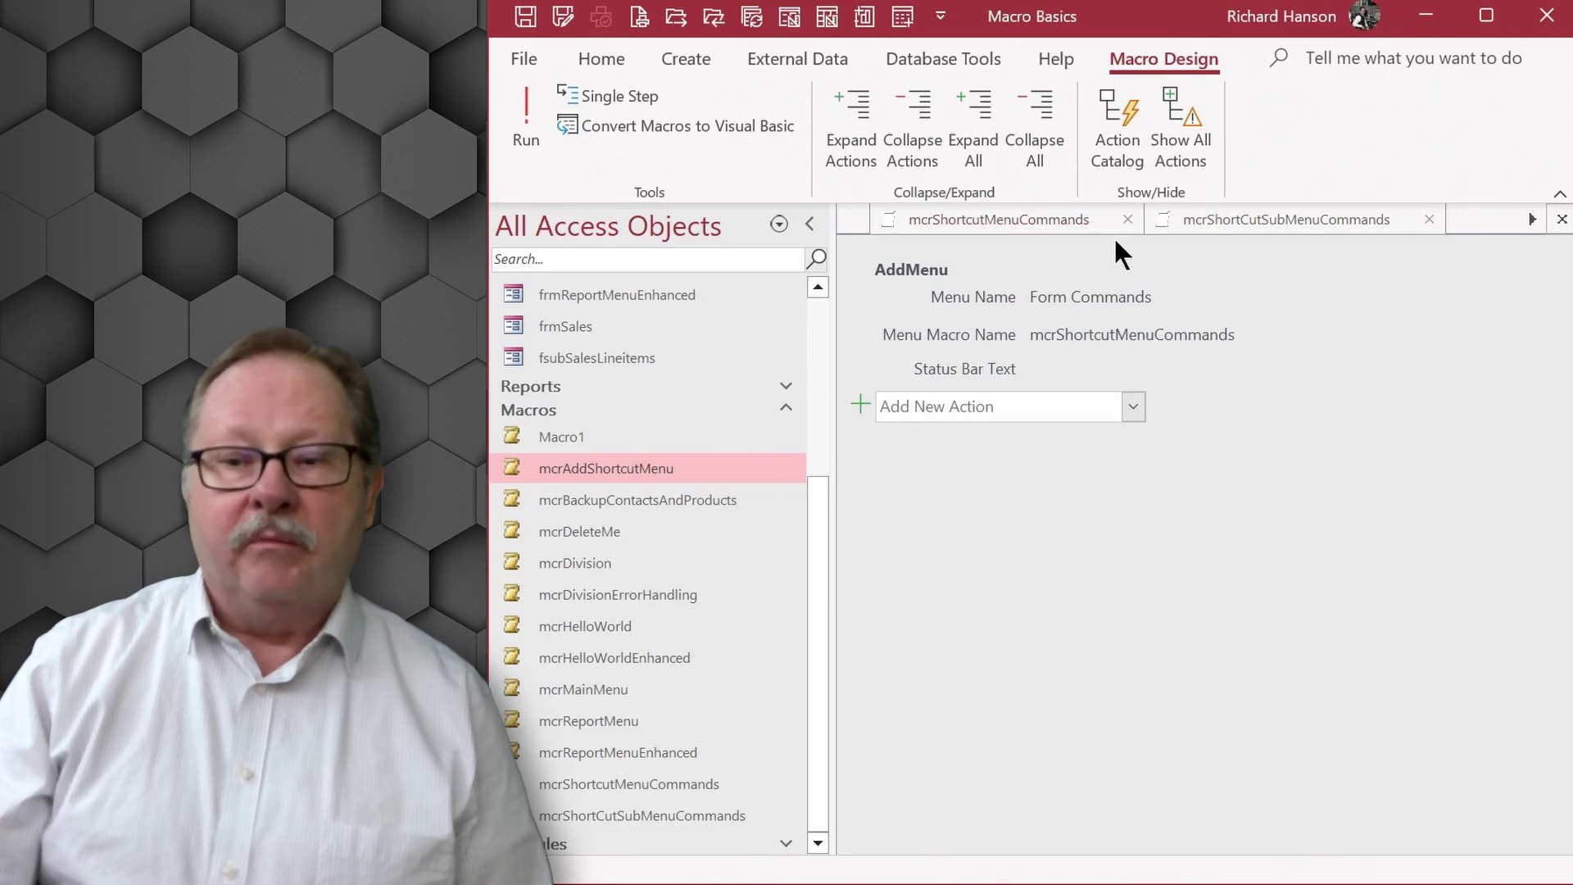
mouse_move(1355, 304)
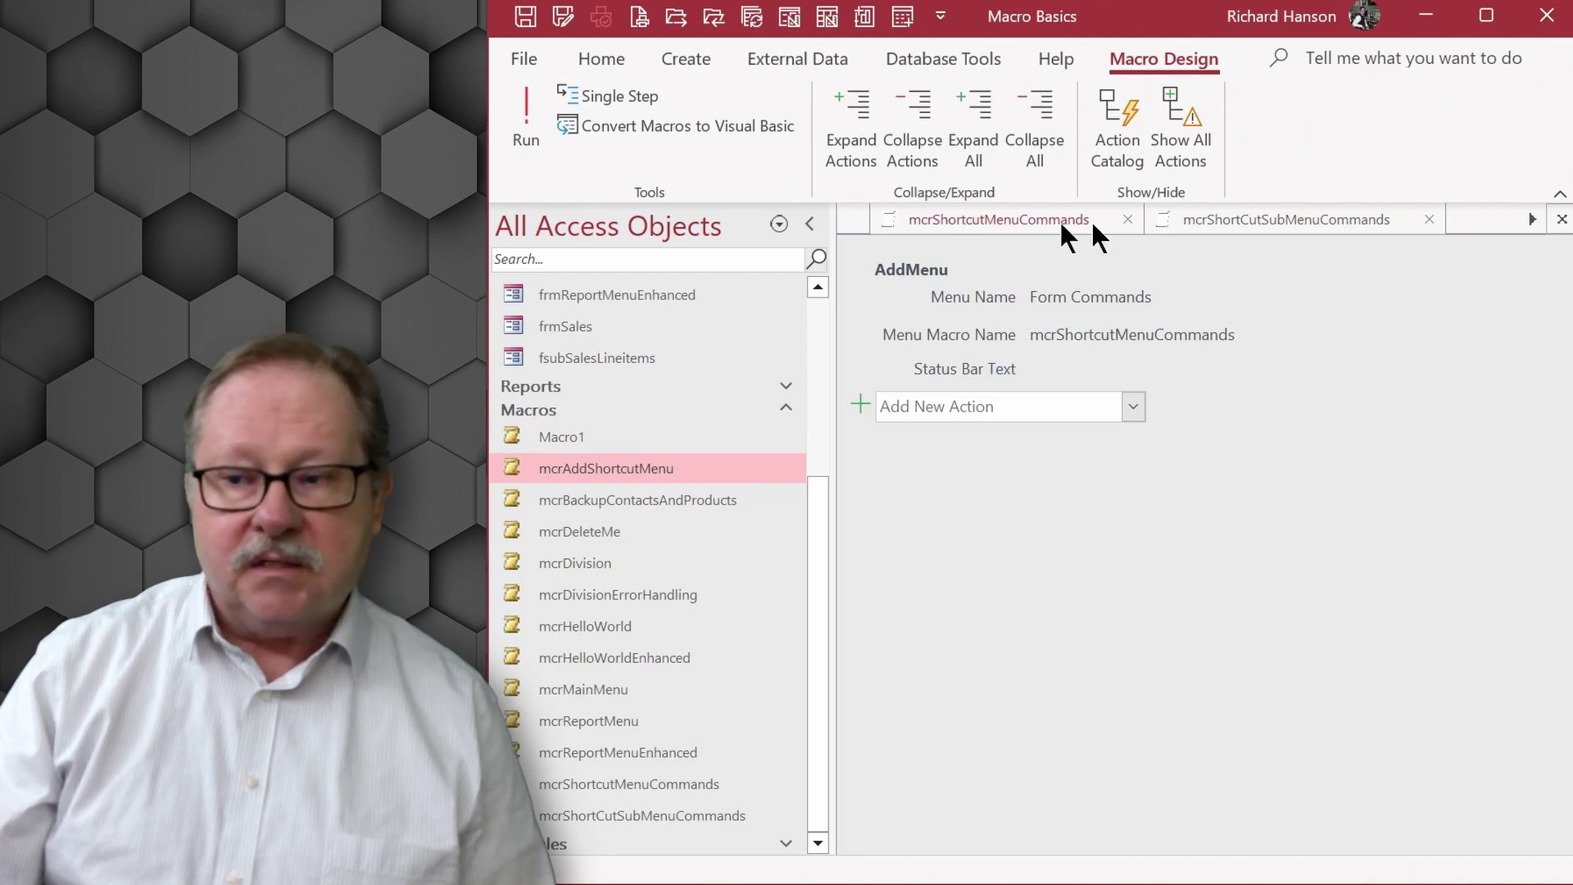
click(1532, 219)
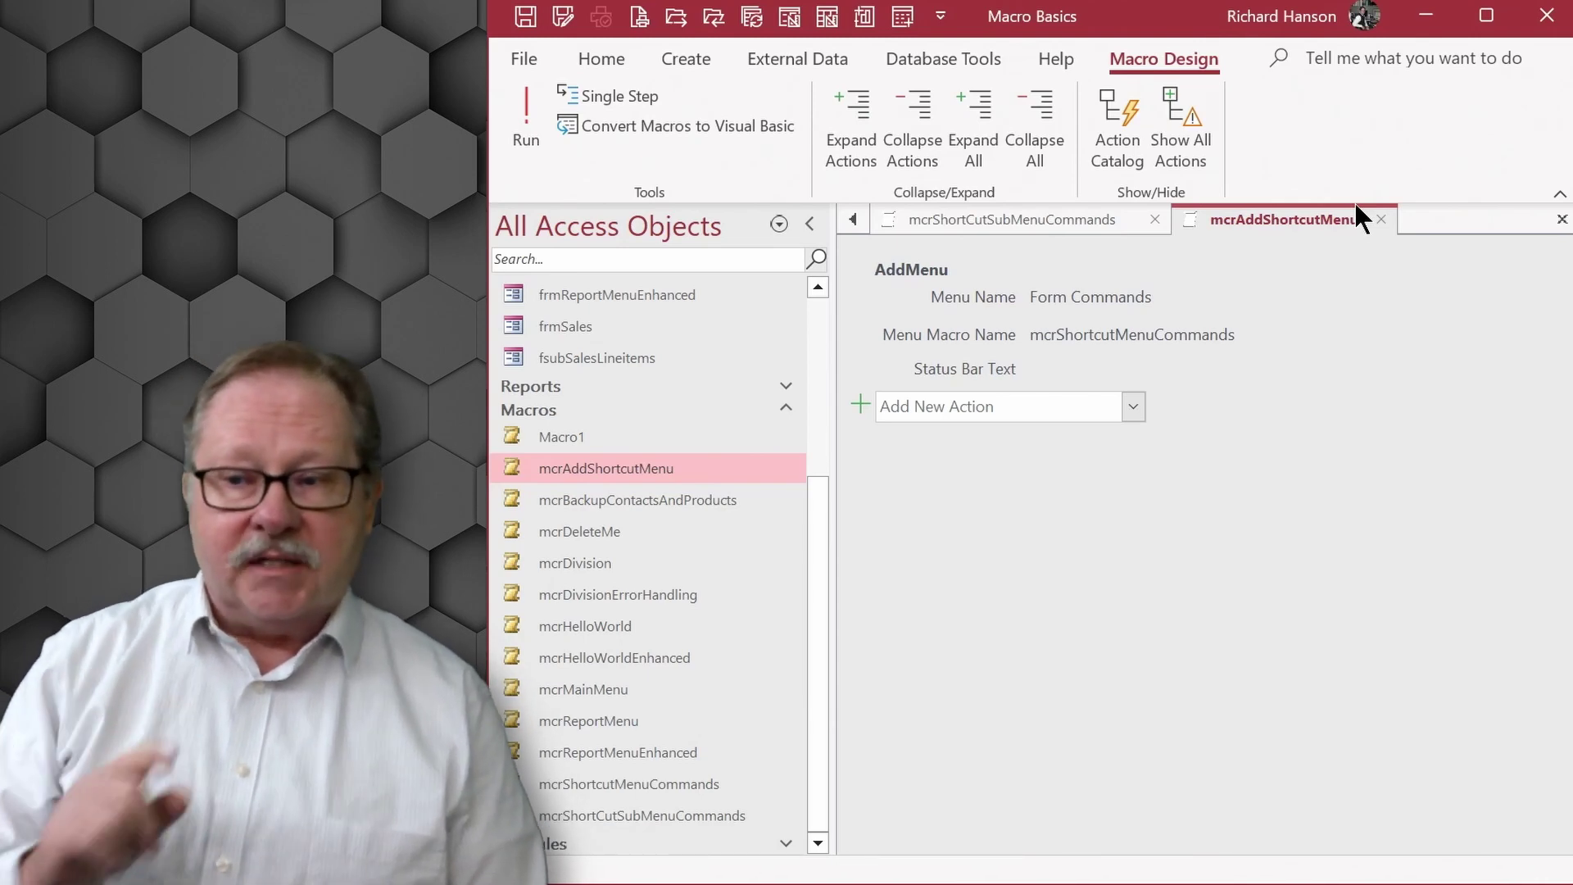
Close all the open macro tabs.
right_click(1356, 217)
click(1393, 283)
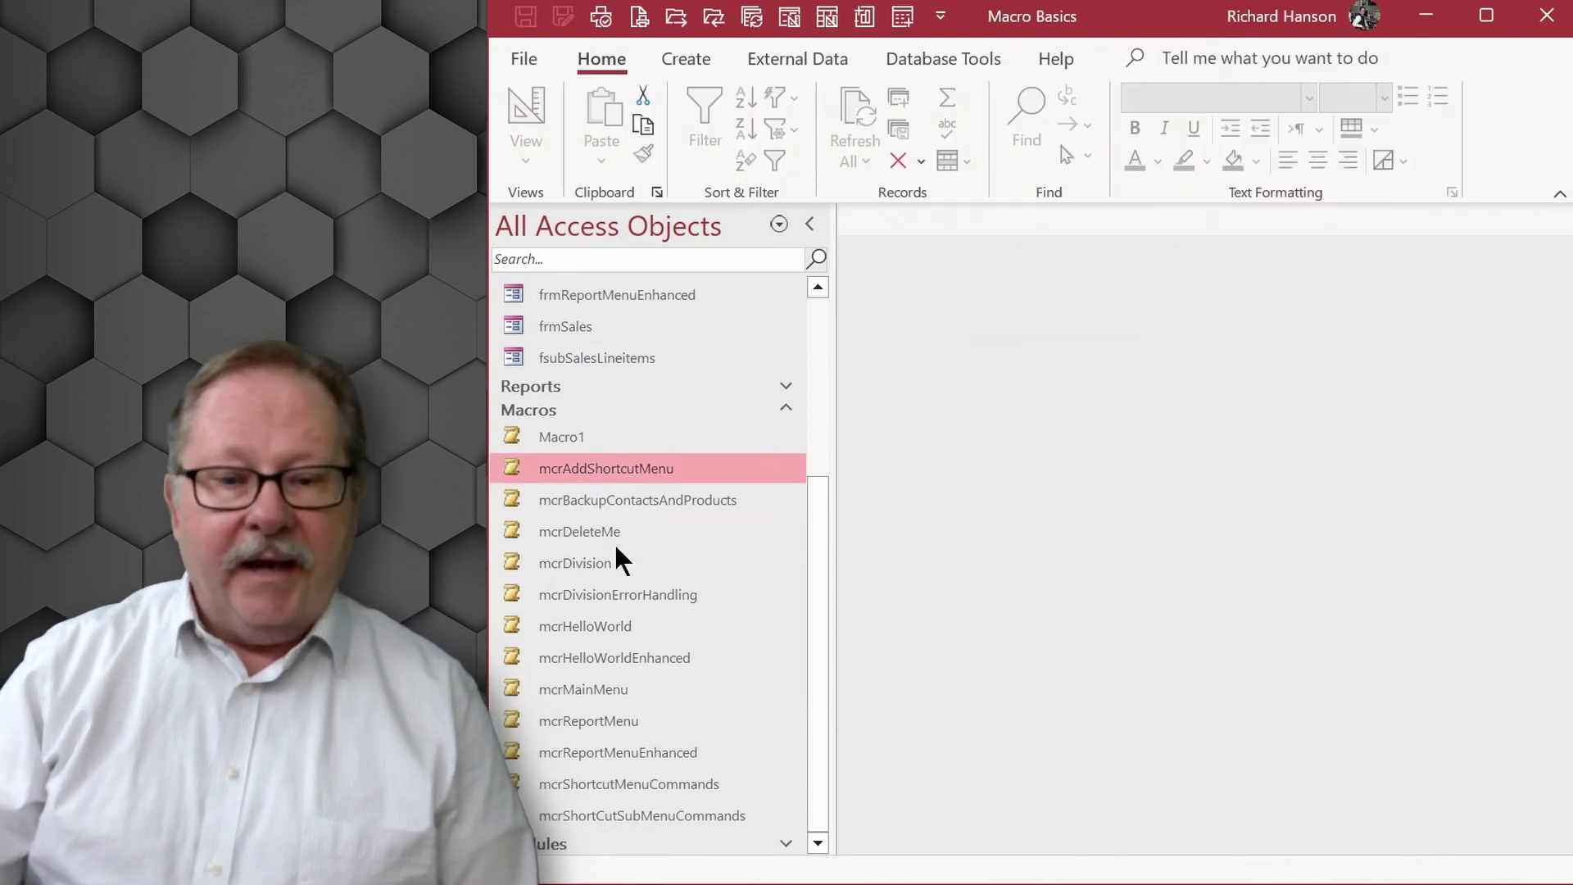
scroll(621, 405, up, 4)
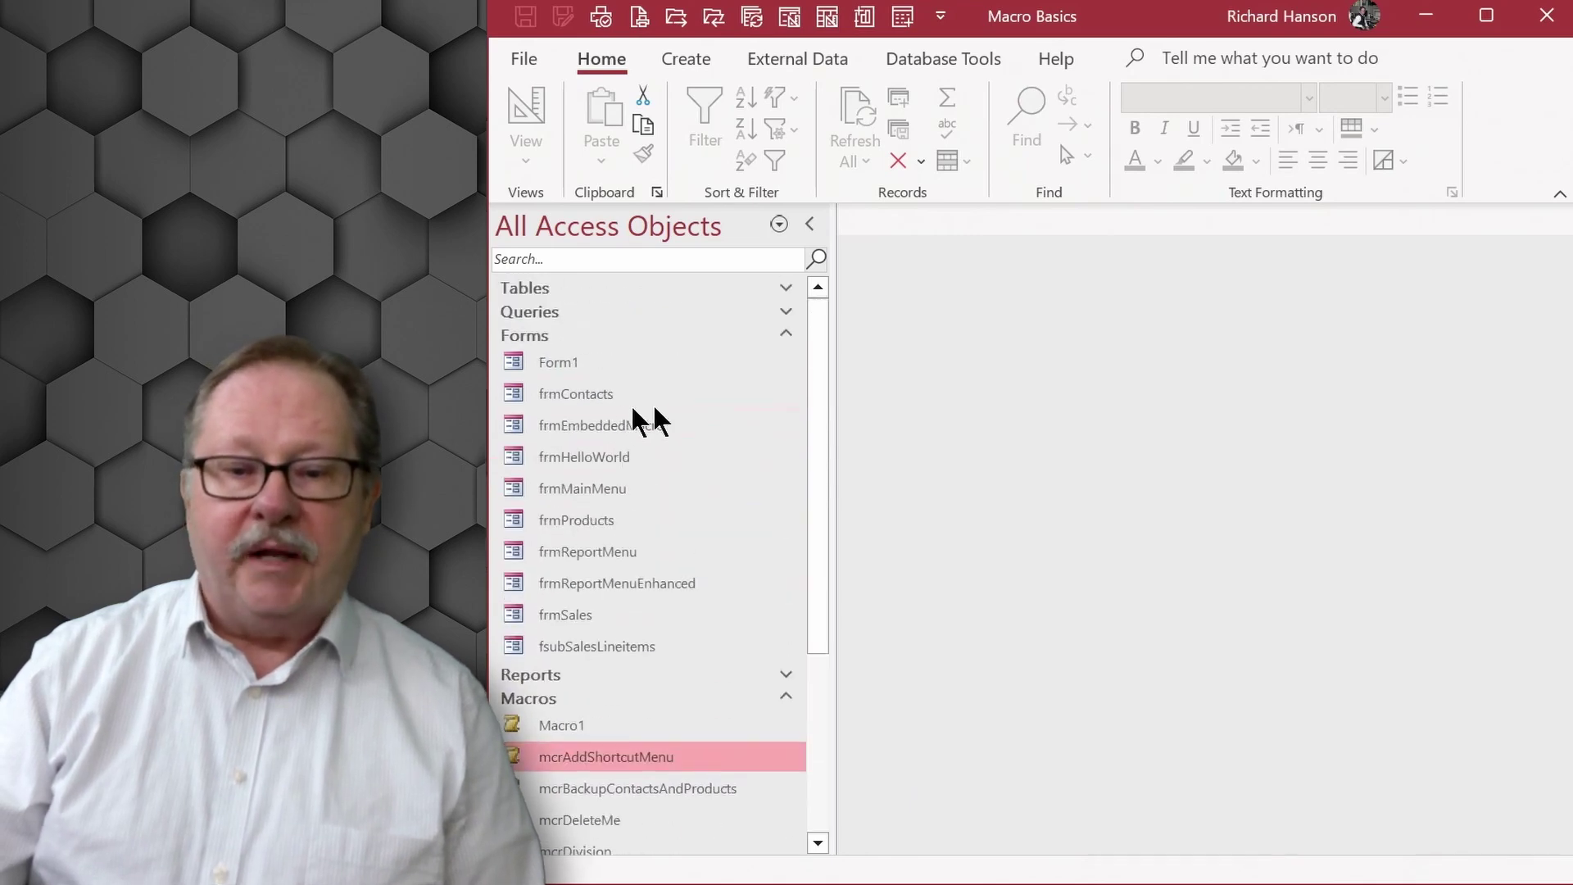
Open frmContacts and check the default right-click menu on the form, City and FirstName fields.
double_click(538, 382)
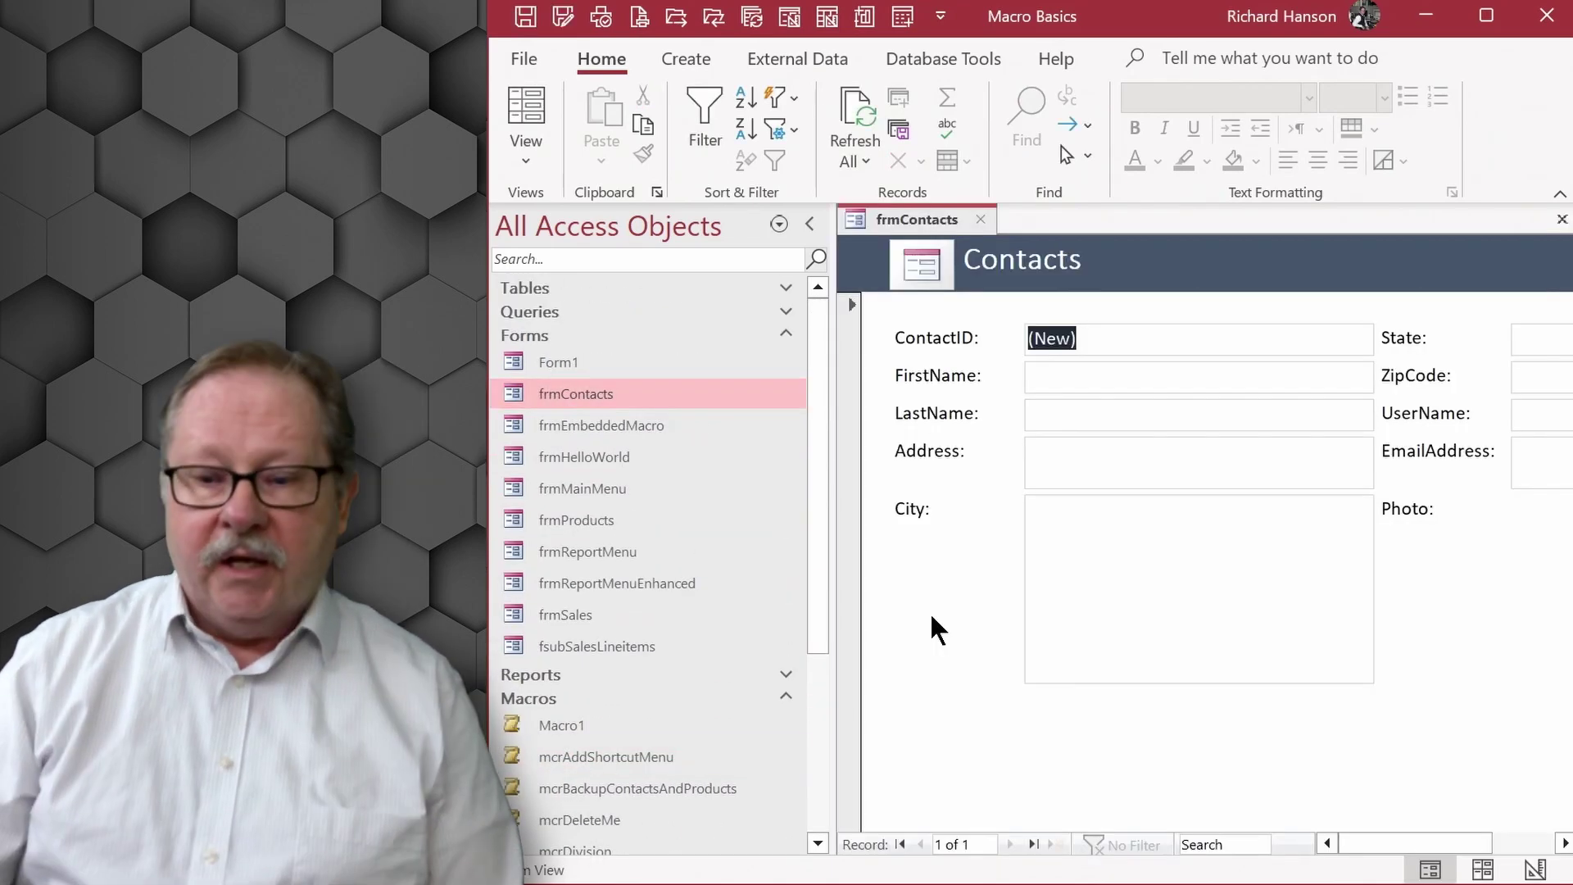
right_click(926, 561)
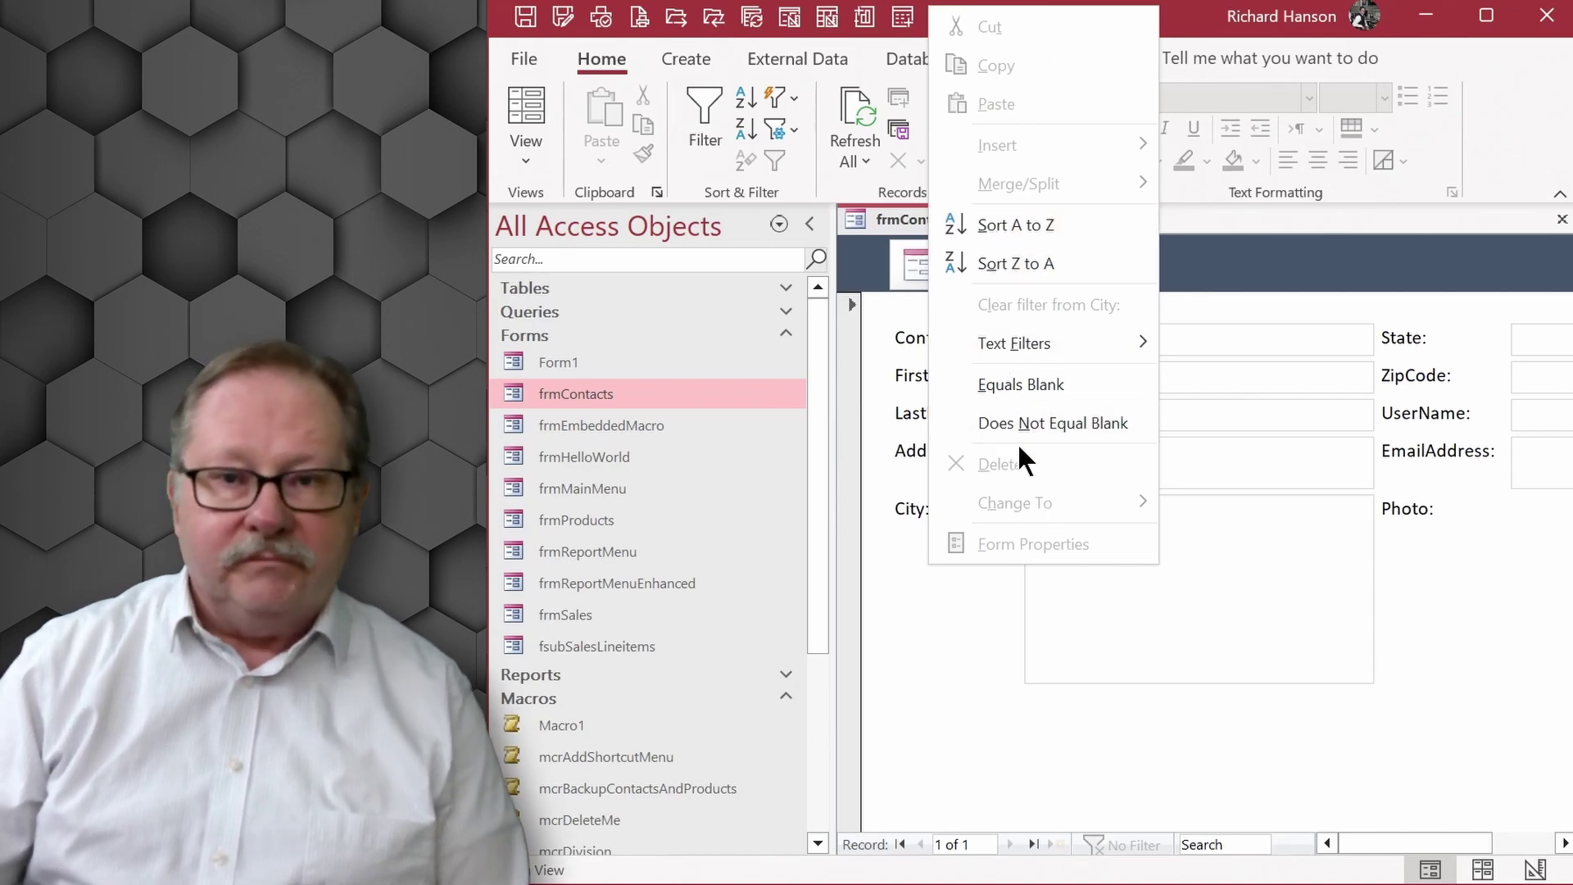
click(1257, 607)
right_click(1099, 573)
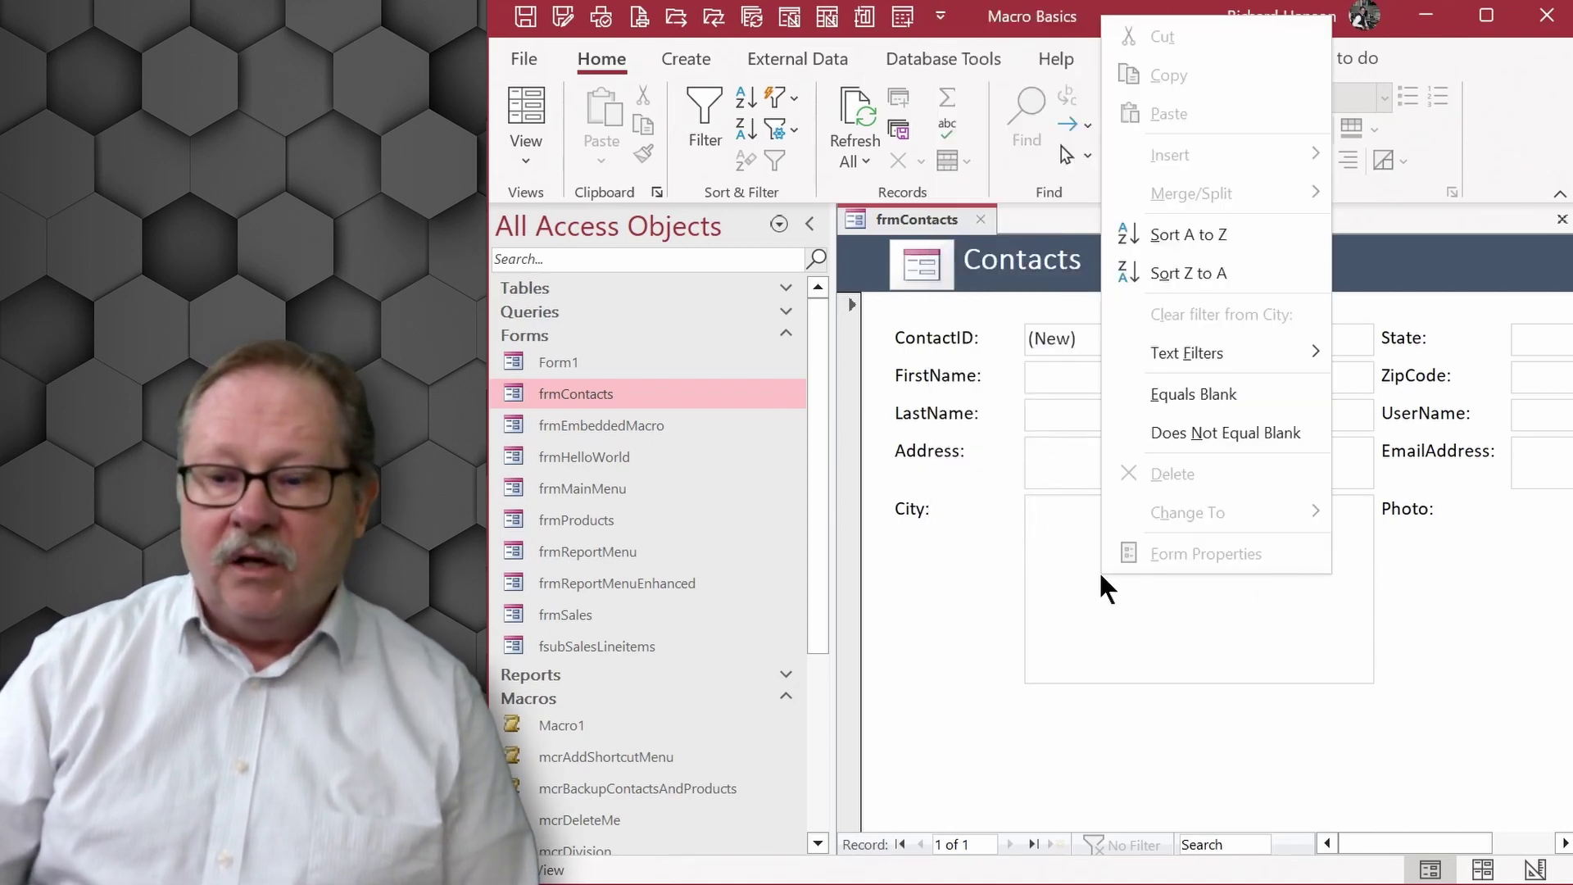
right_click(1058, 374)
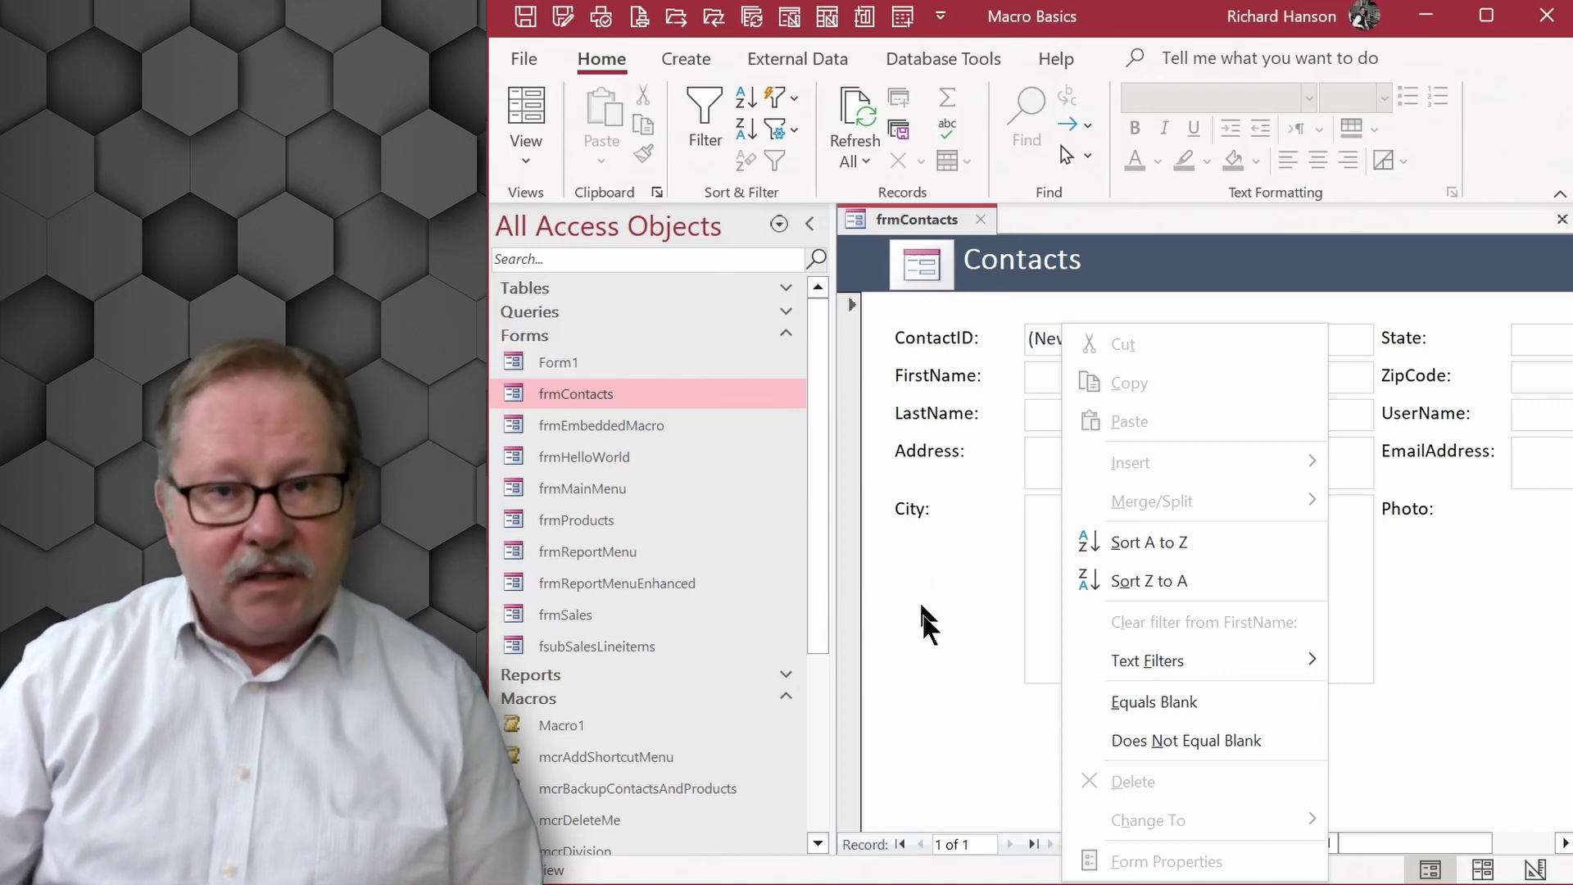
click(521, 156)
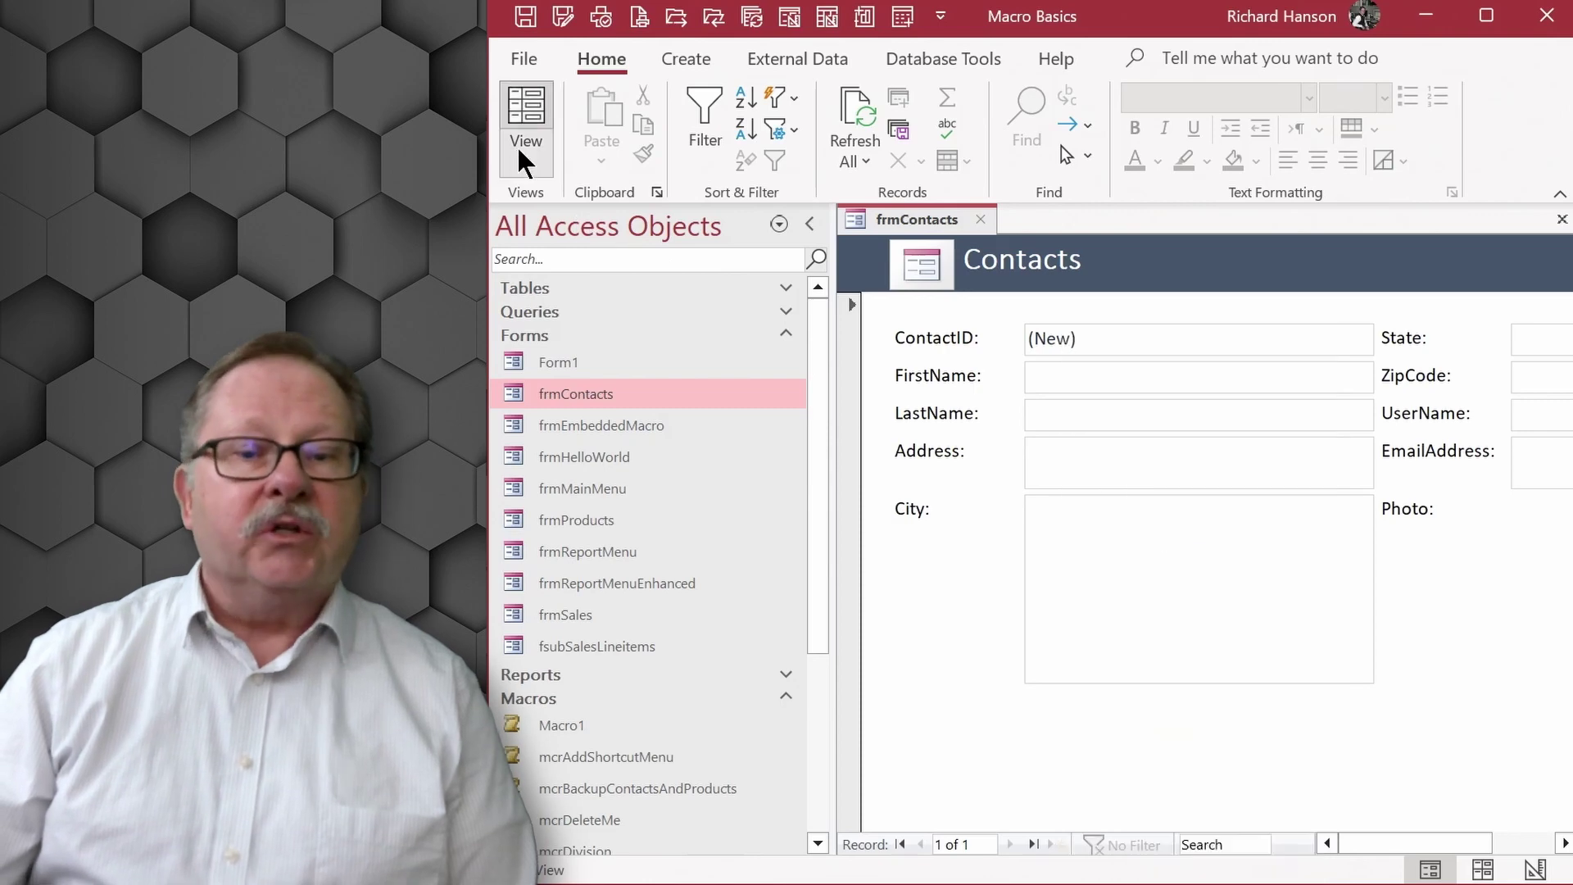
Switch frmContacts to Design view and collapse the Navigation Pane.
click(516, 144)
click(585, 341)
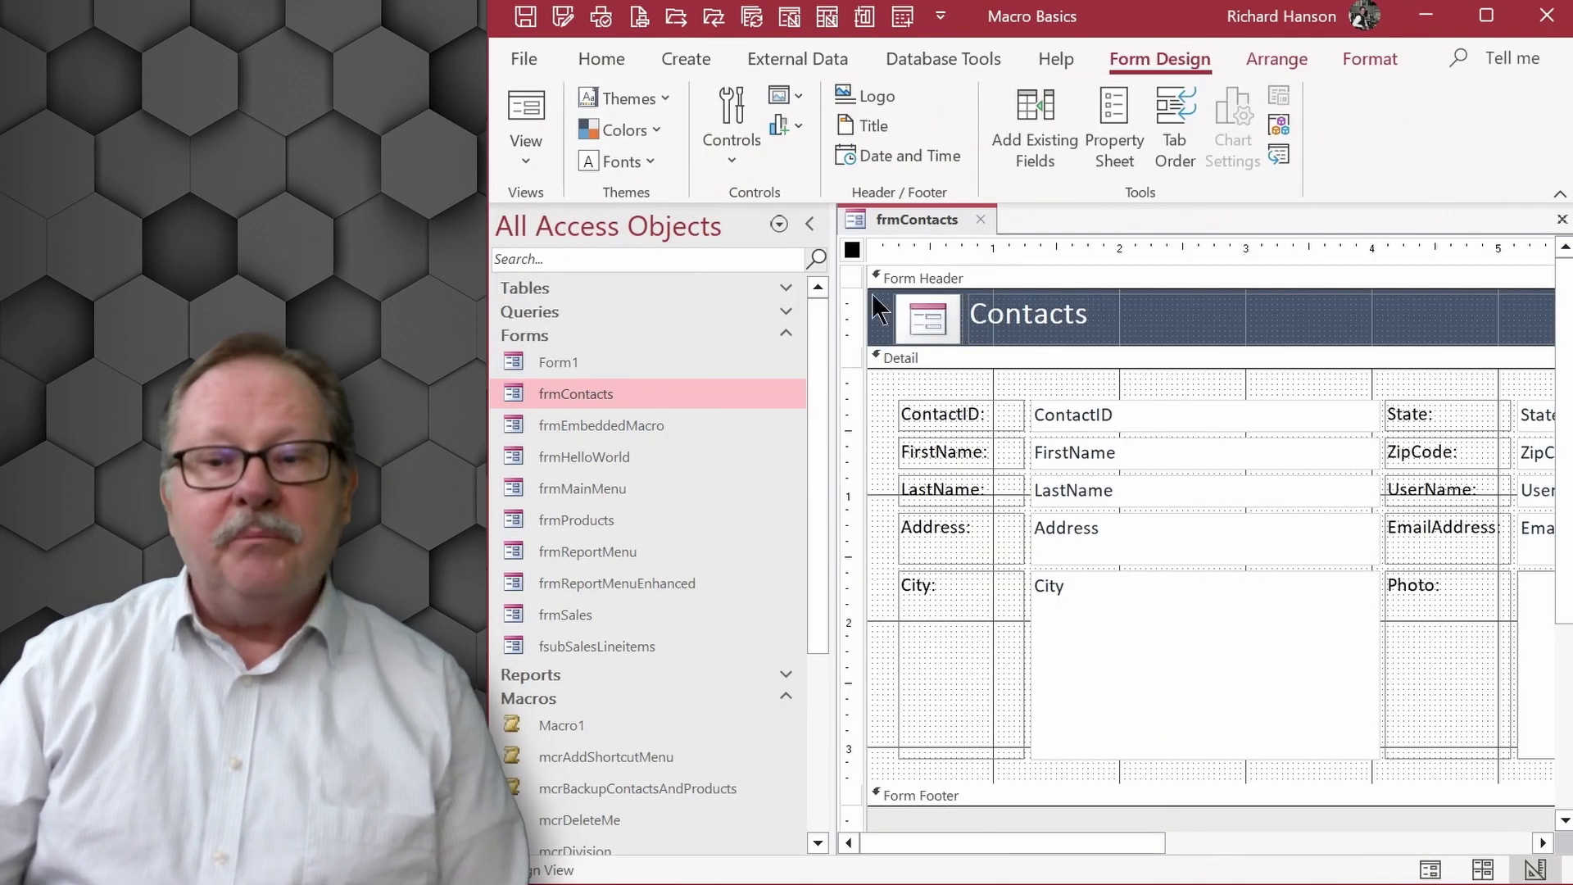
click(810, 222)
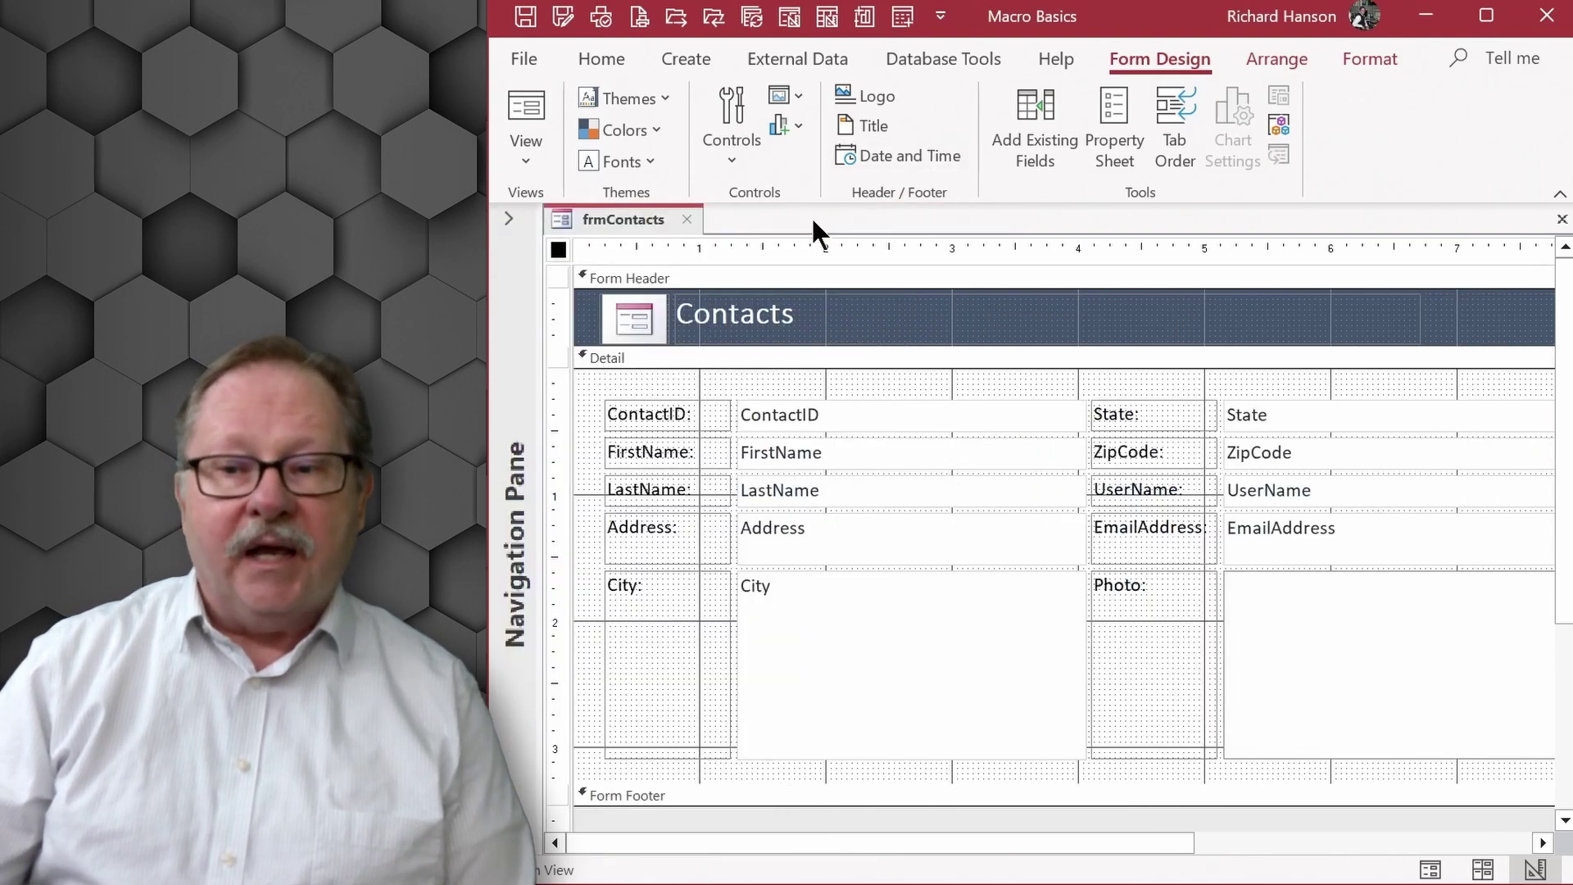
In the Property Sheet's Other tab, set Menu Bar to mcrAddShortcutMenu.
click(1108, 111)
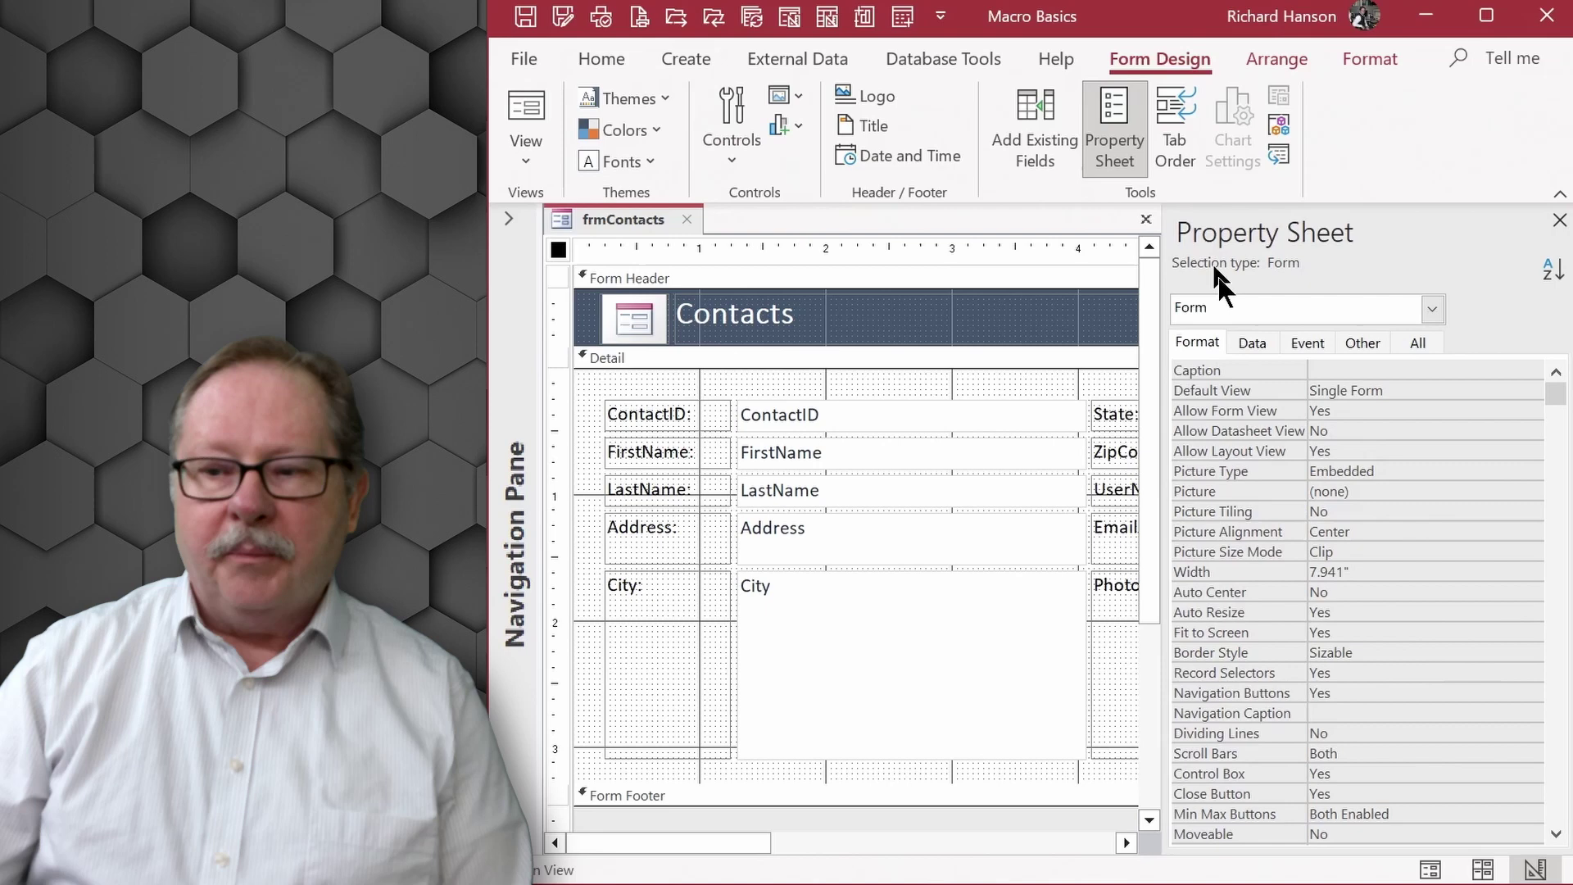
click(1364, 345)
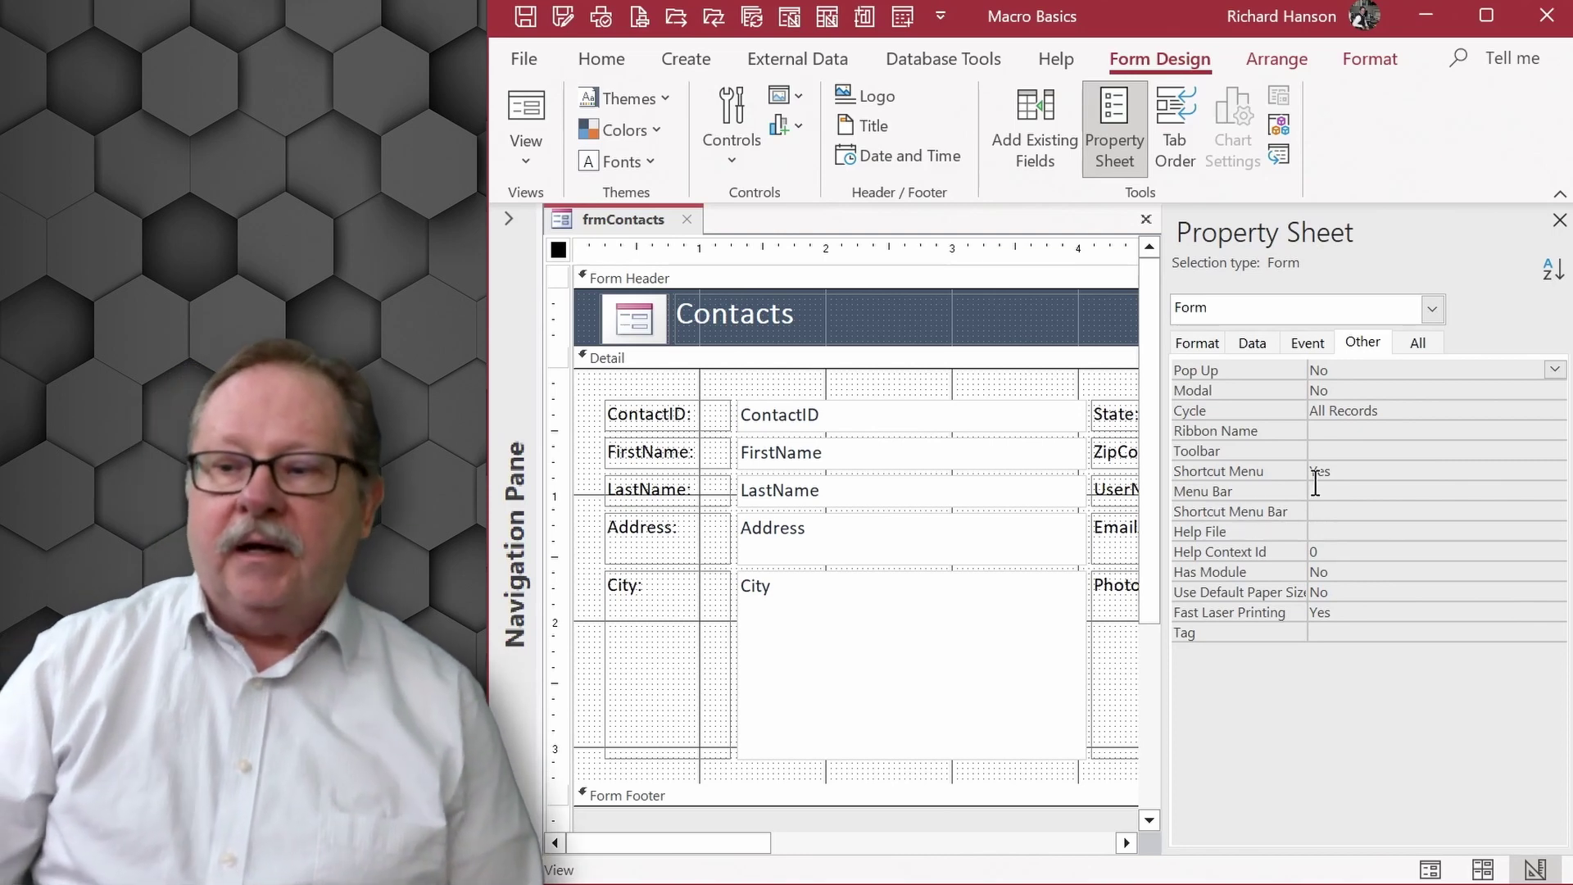
double_click(1319, 472)
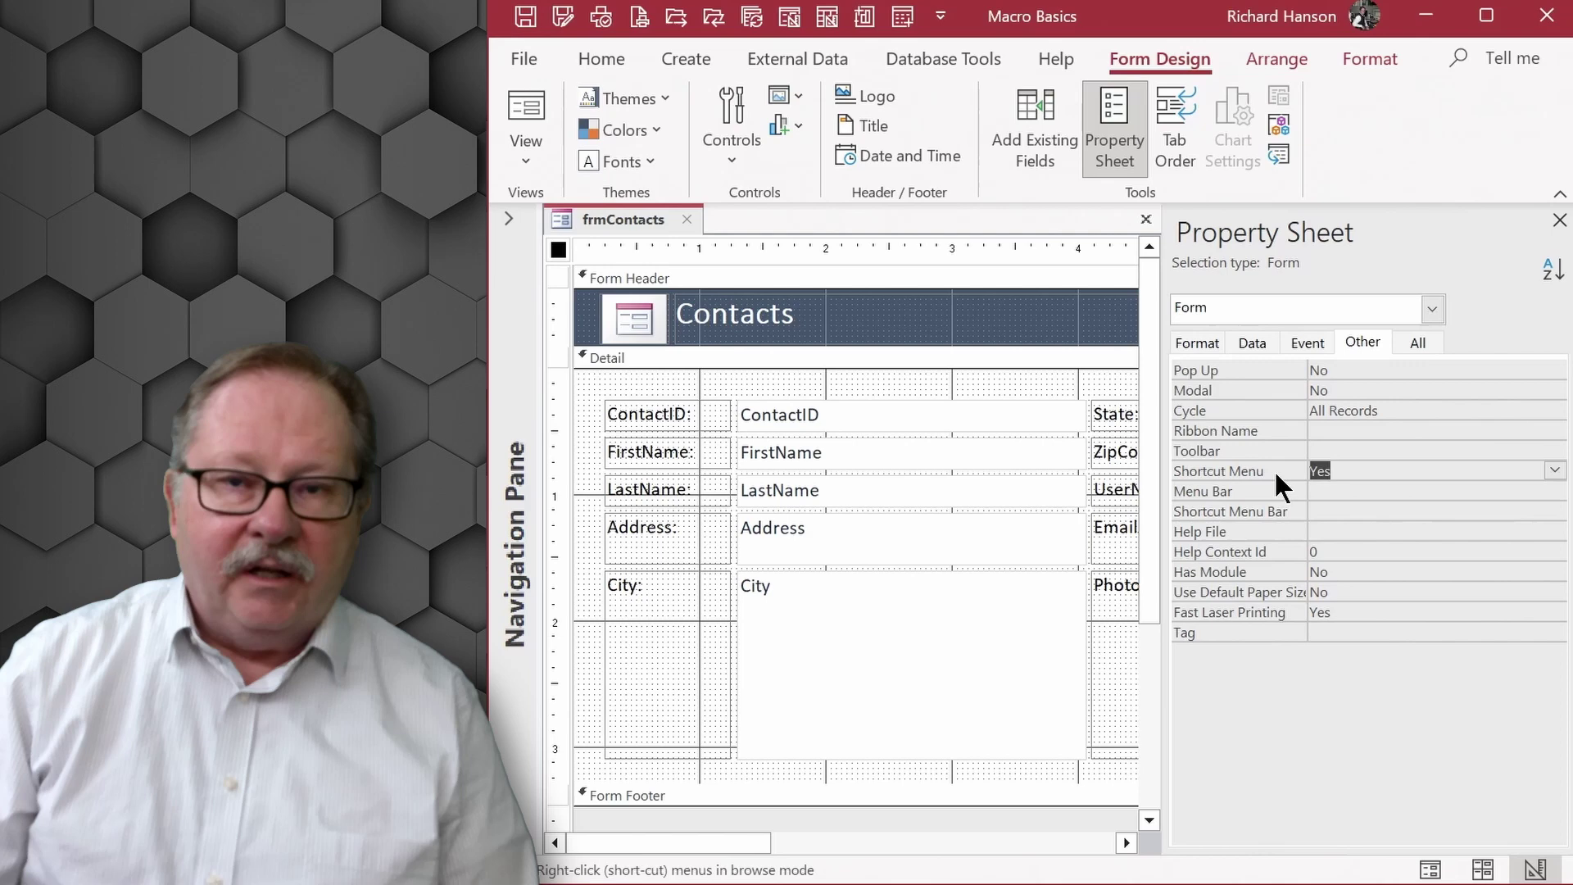
click(1463, 492)
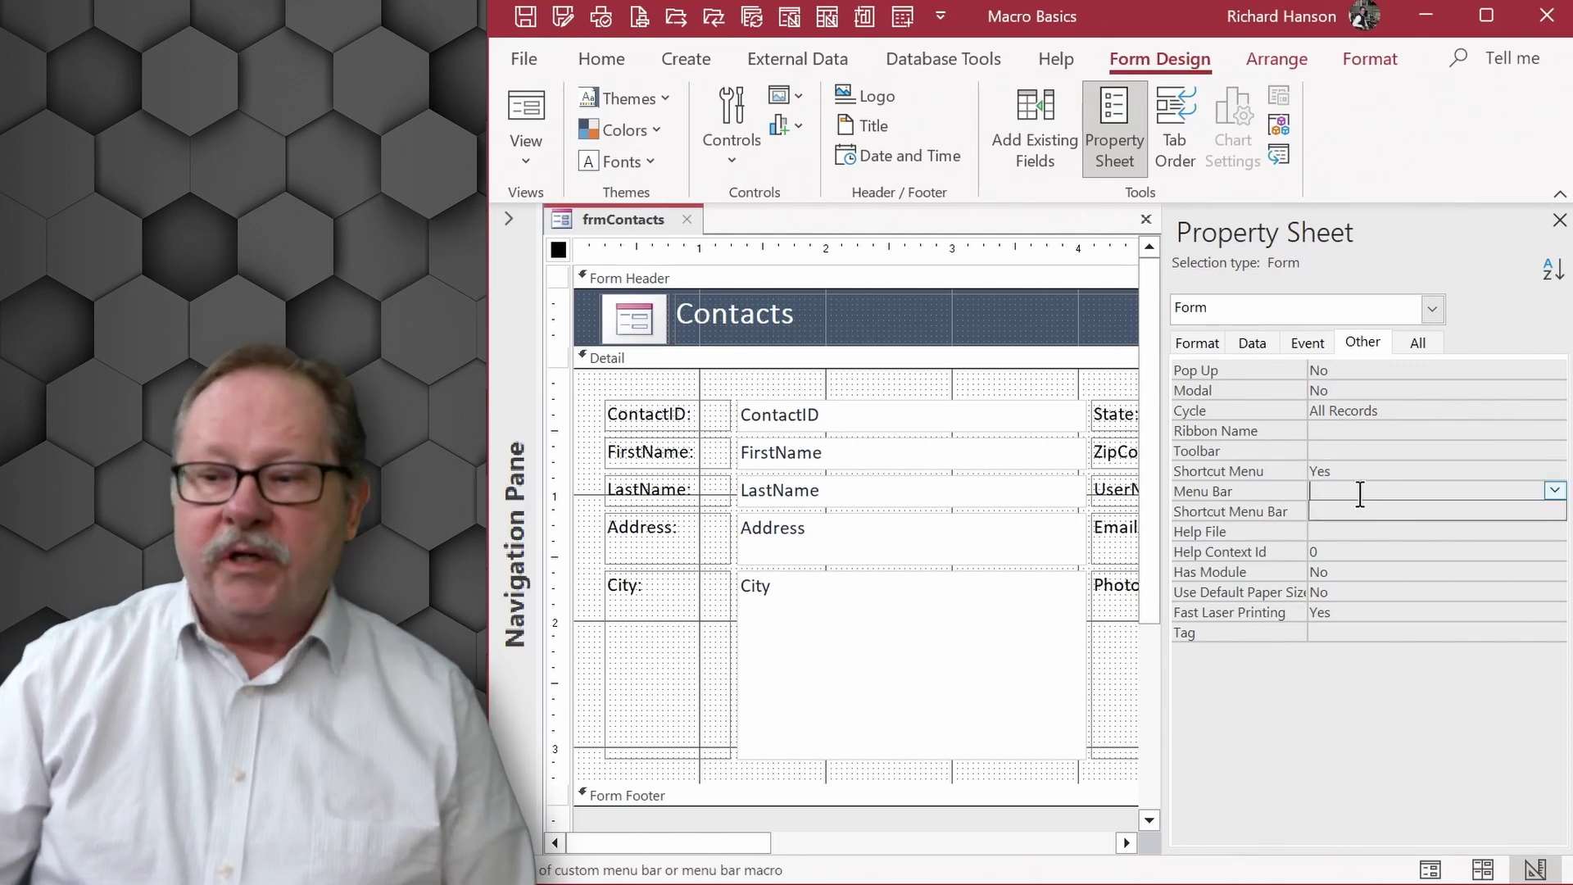
key(F11)
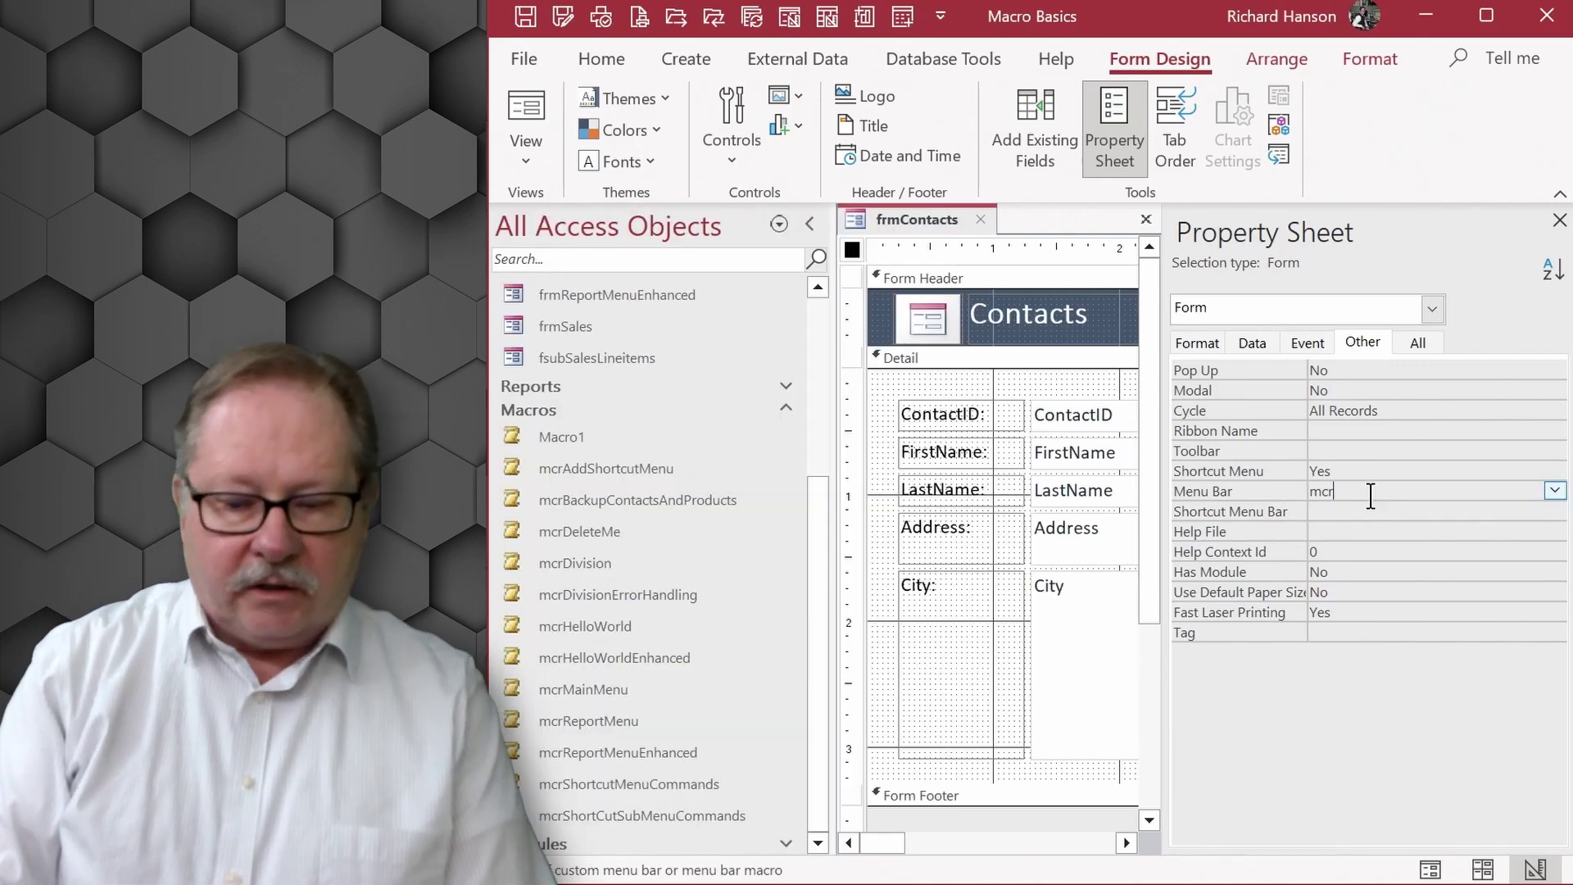
text(mcrAddShor)
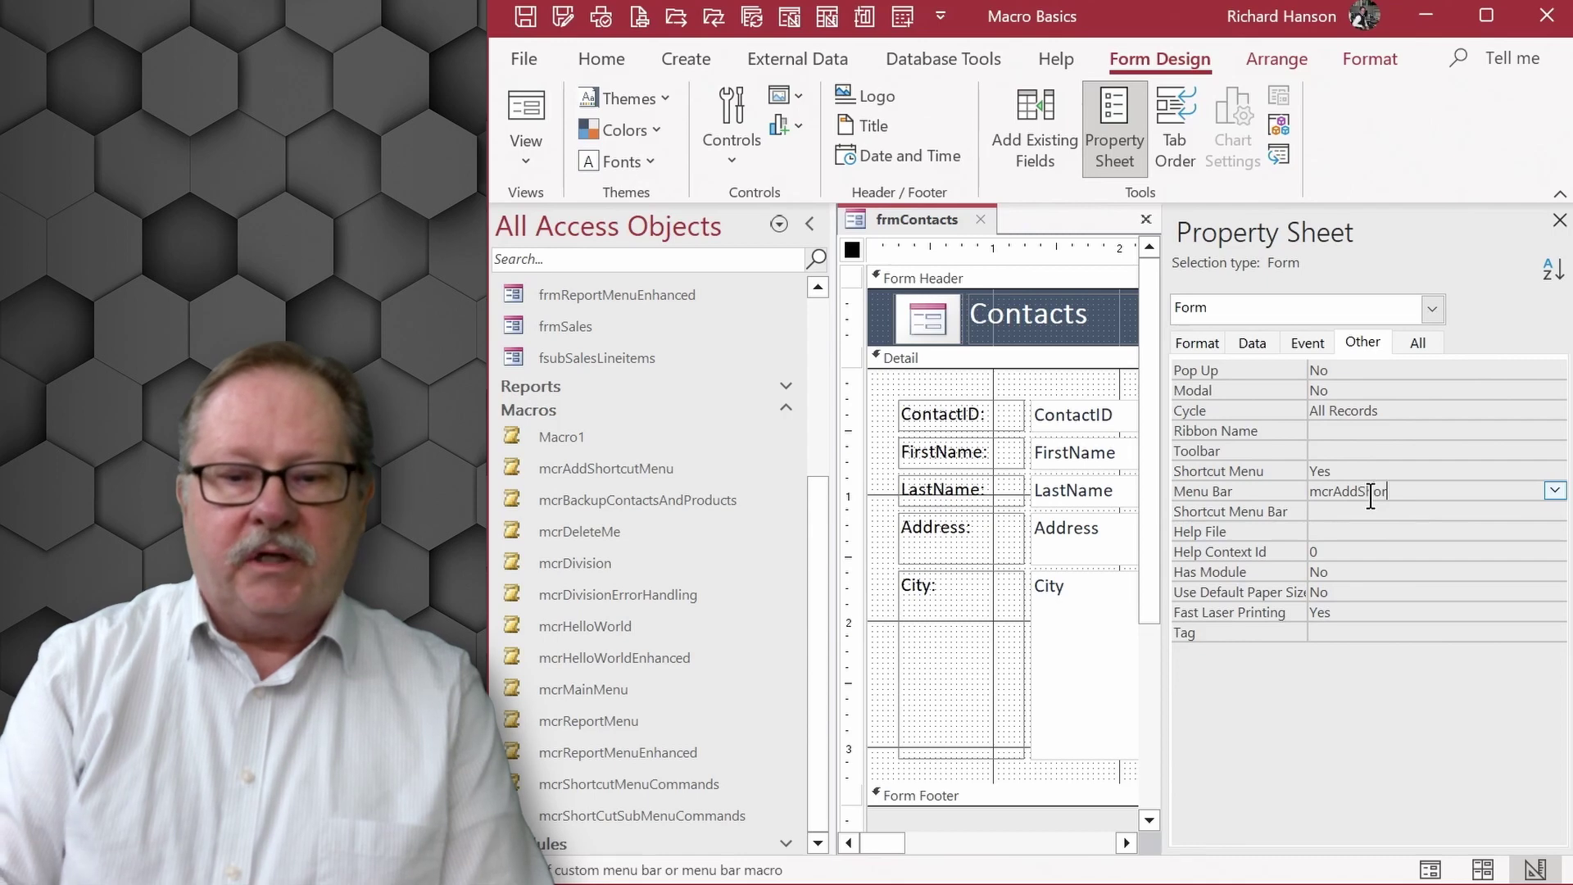
text(tcutMen)
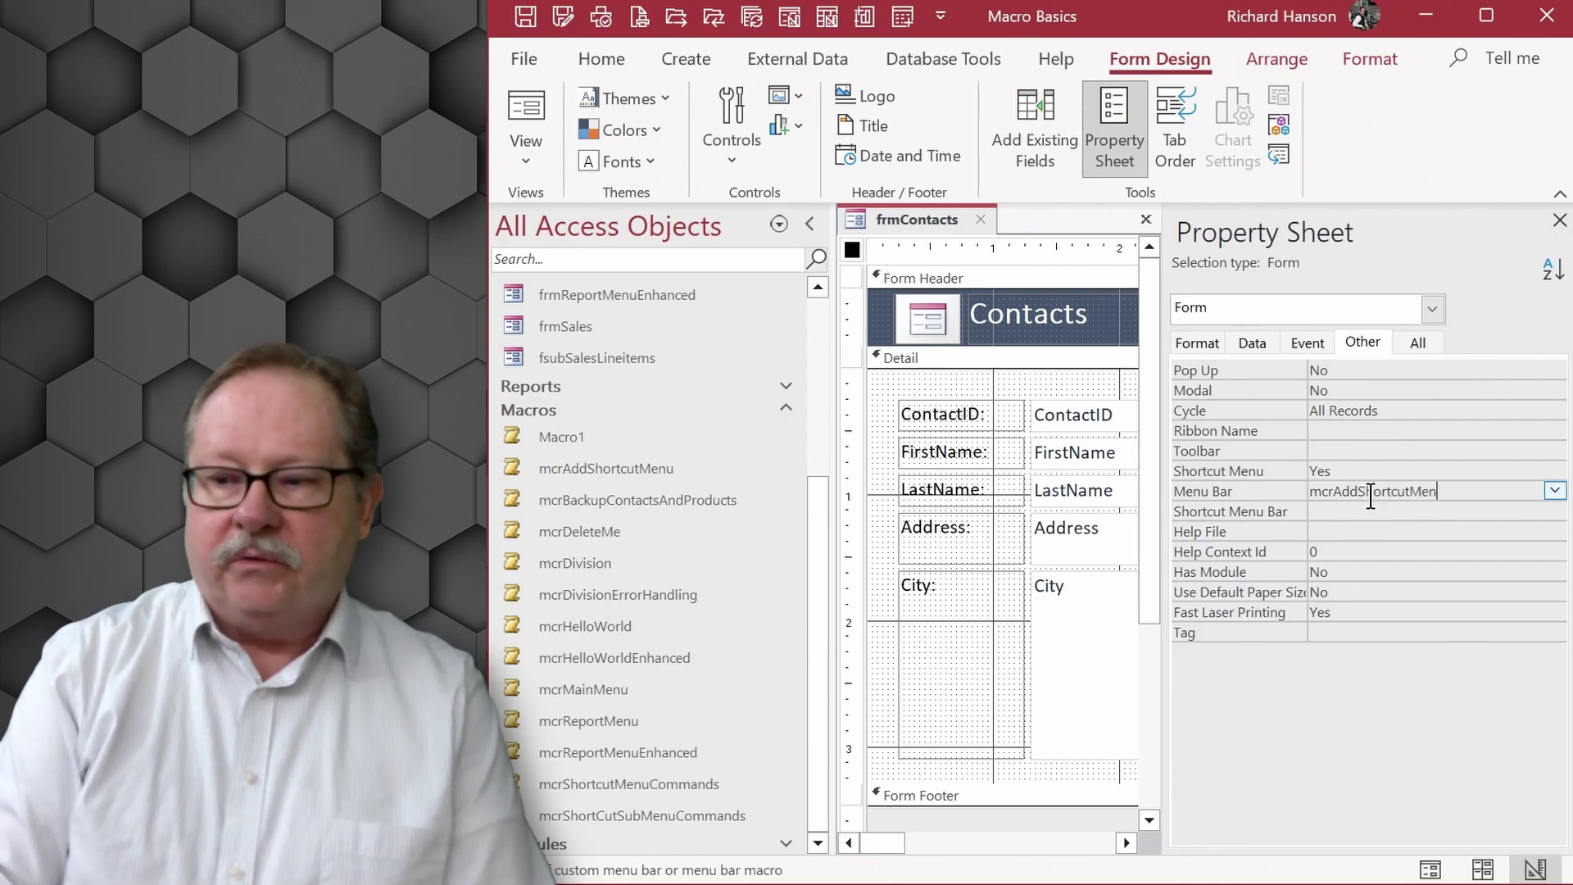
text(u)
click(1393, 509)
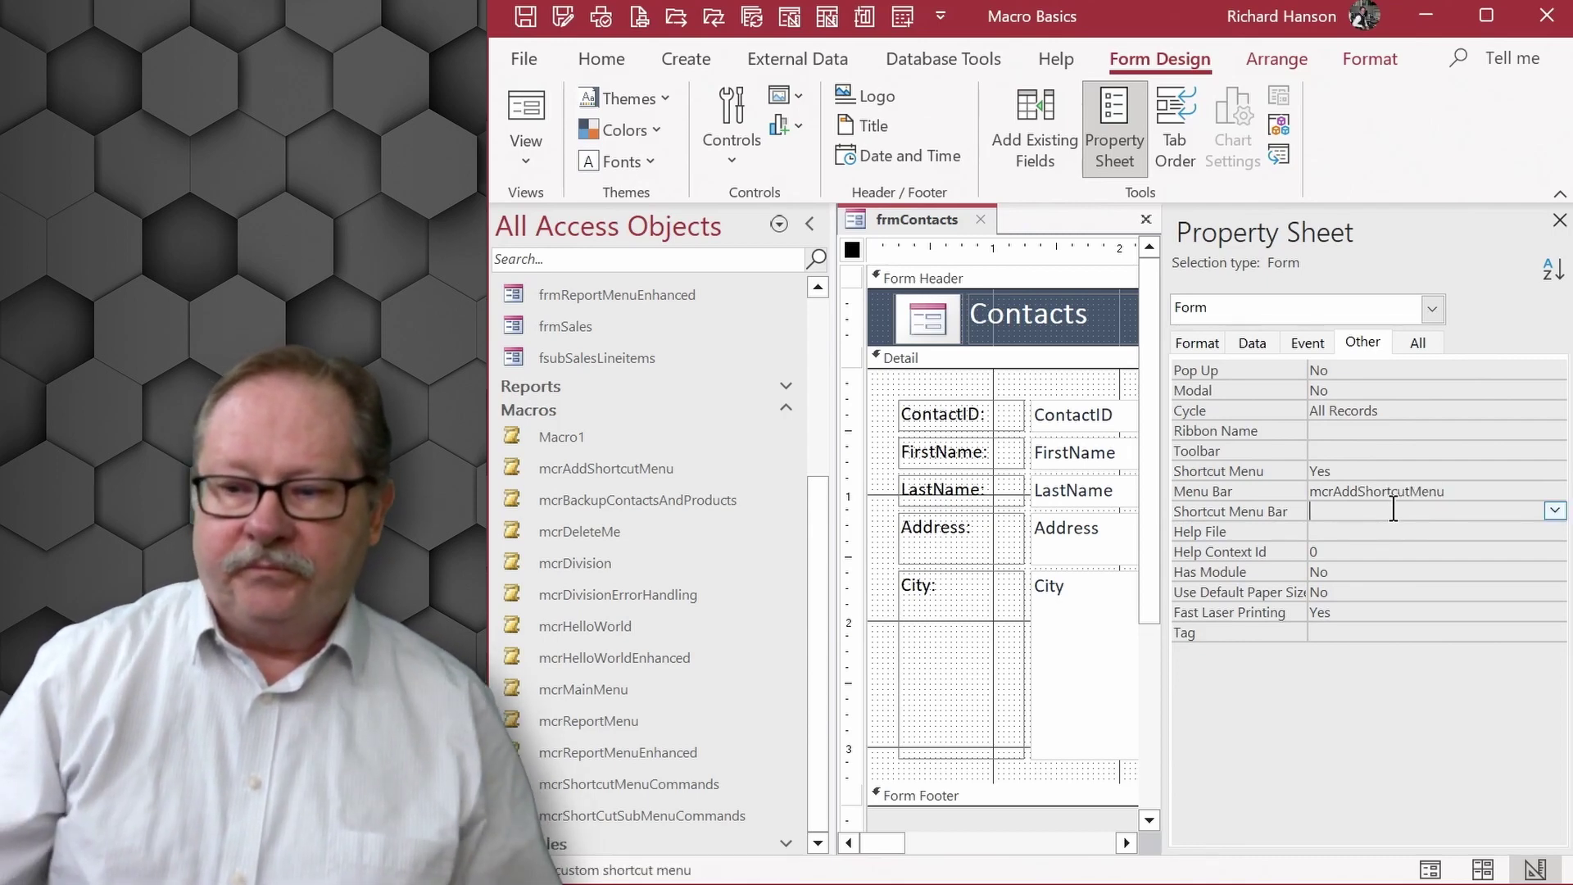
click(1558, 219)
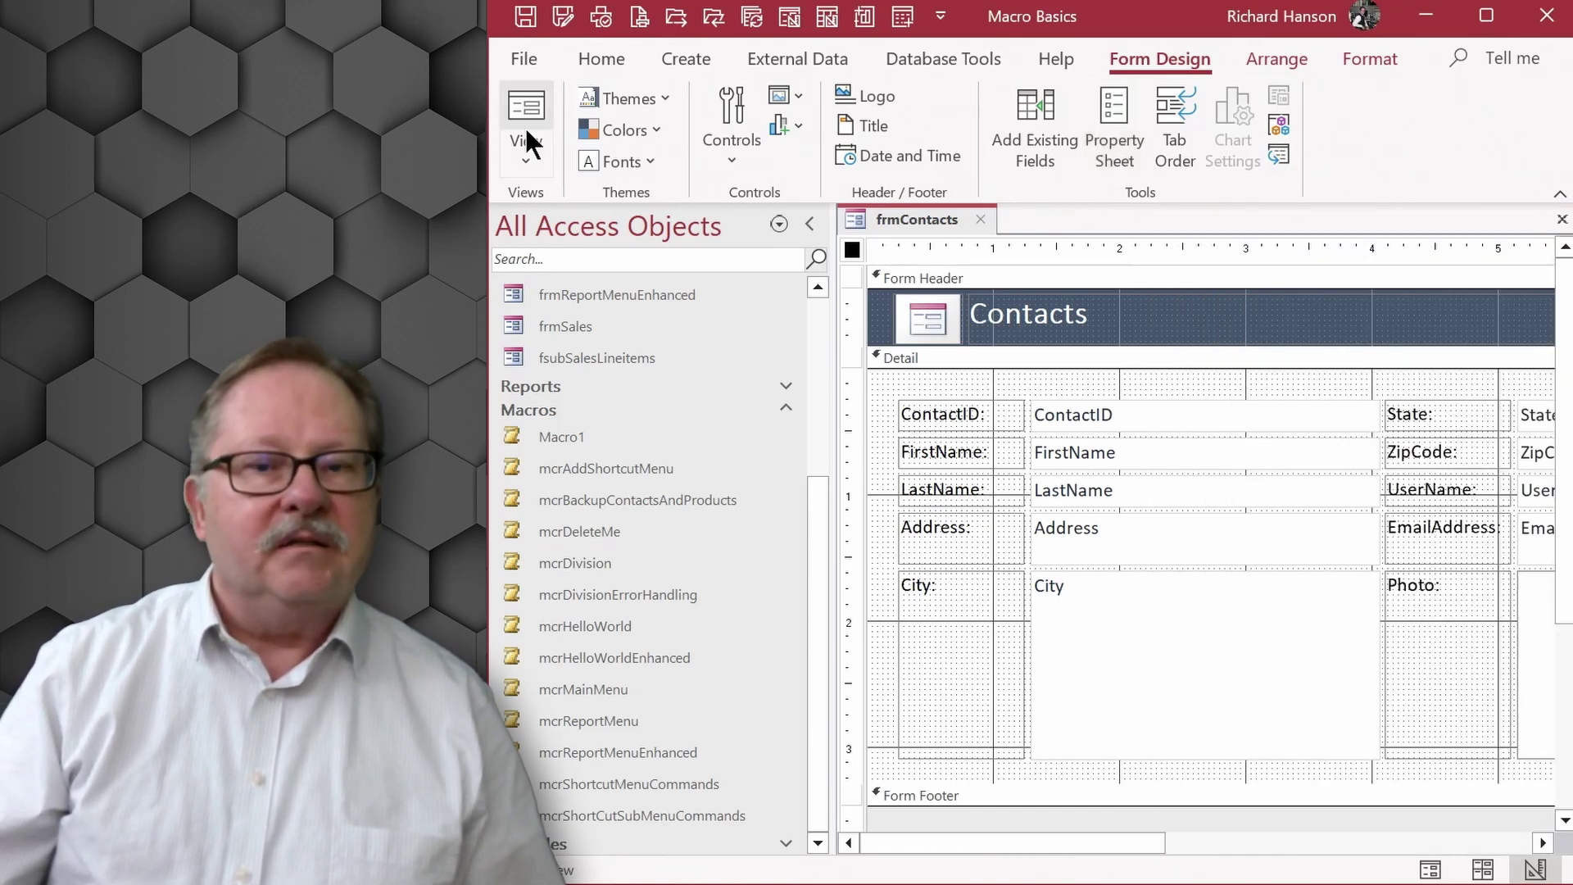
Save the form, return to Form view, and open the Add-ins Form Commands menu.
click(524, 25)
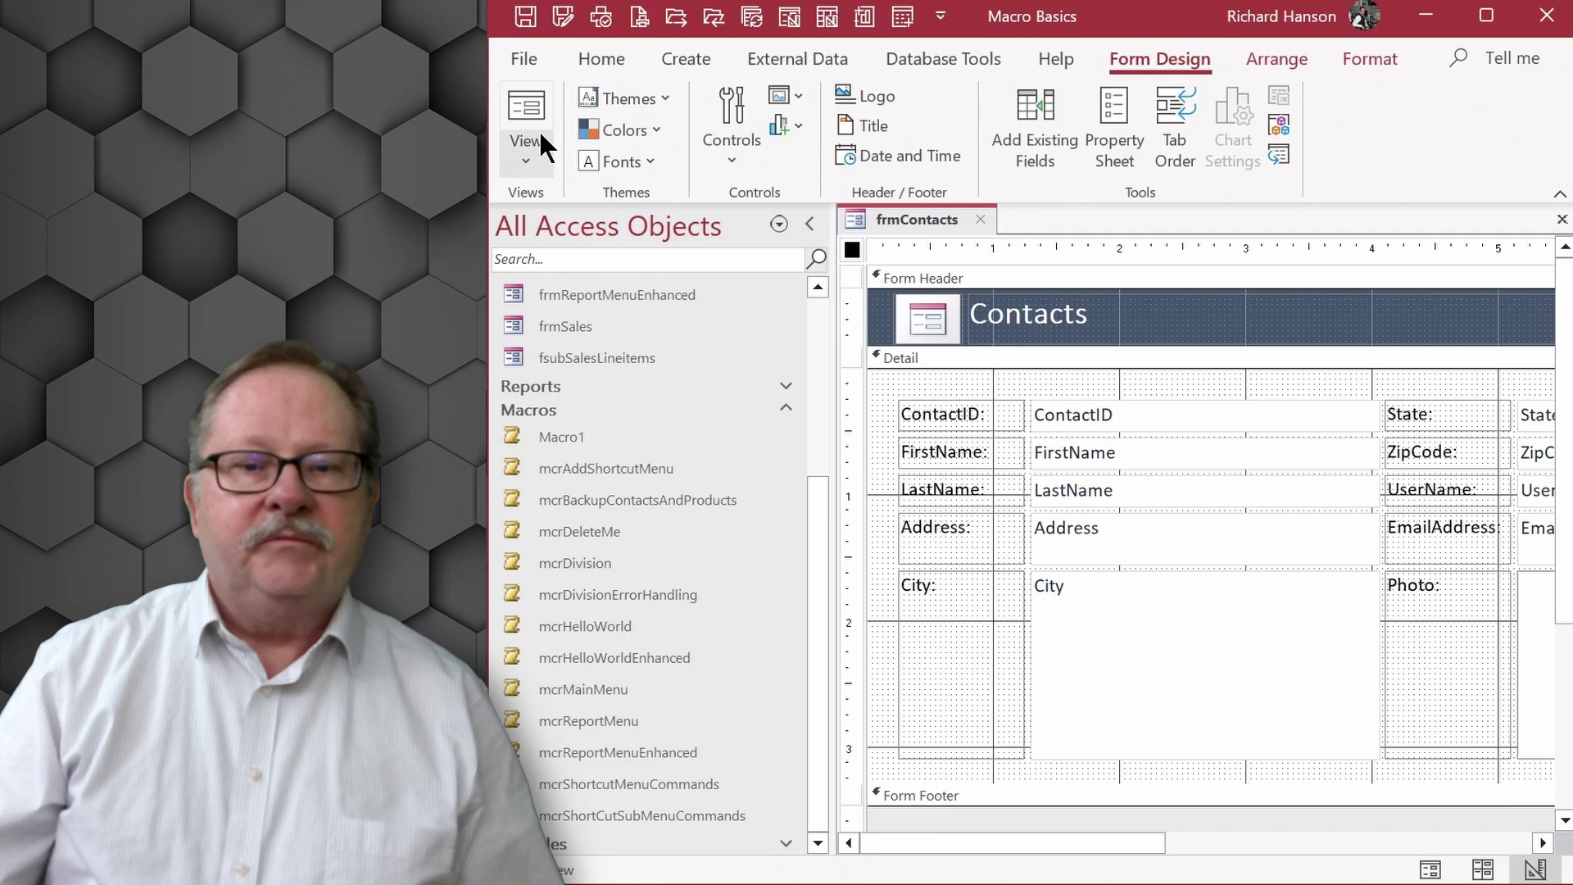
click(519, 109)
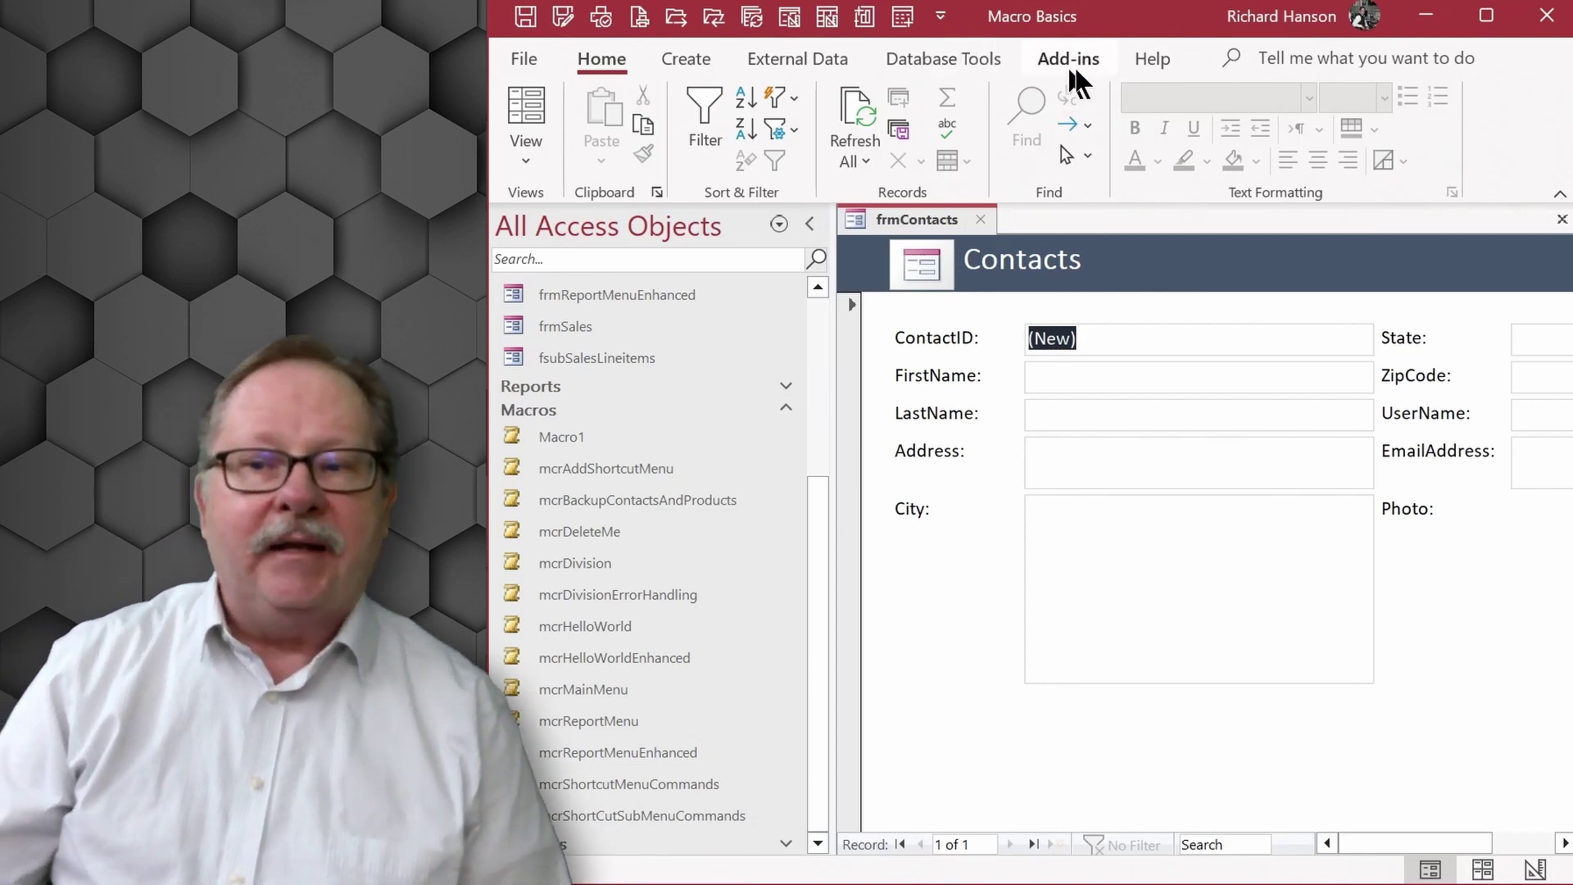
click(1059, 51)
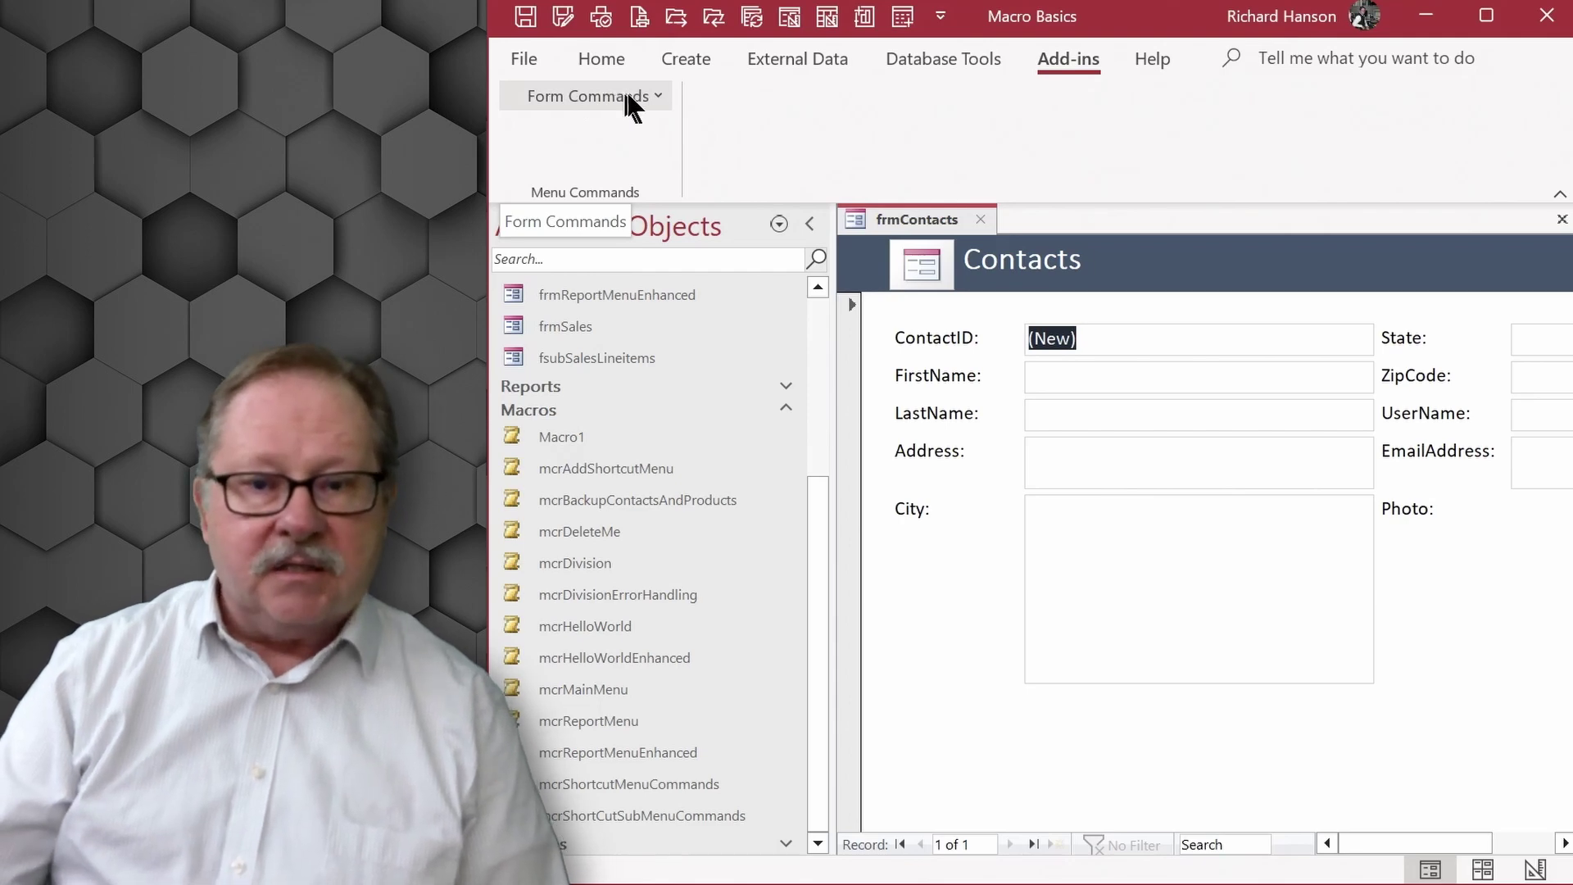
click(657, 95)
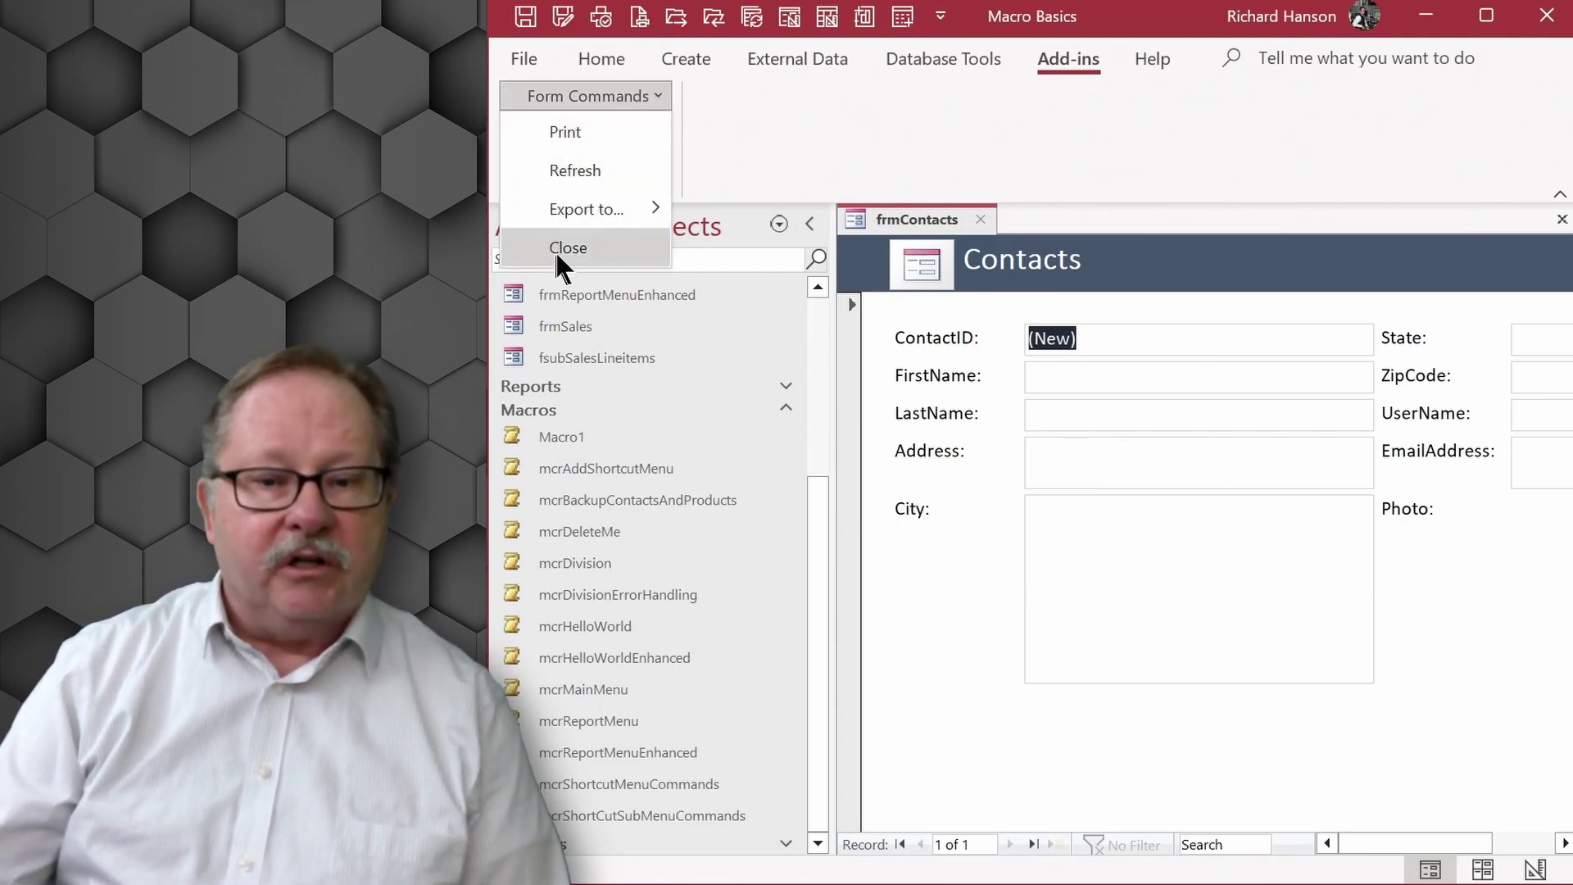
mouse_move(588, 212)
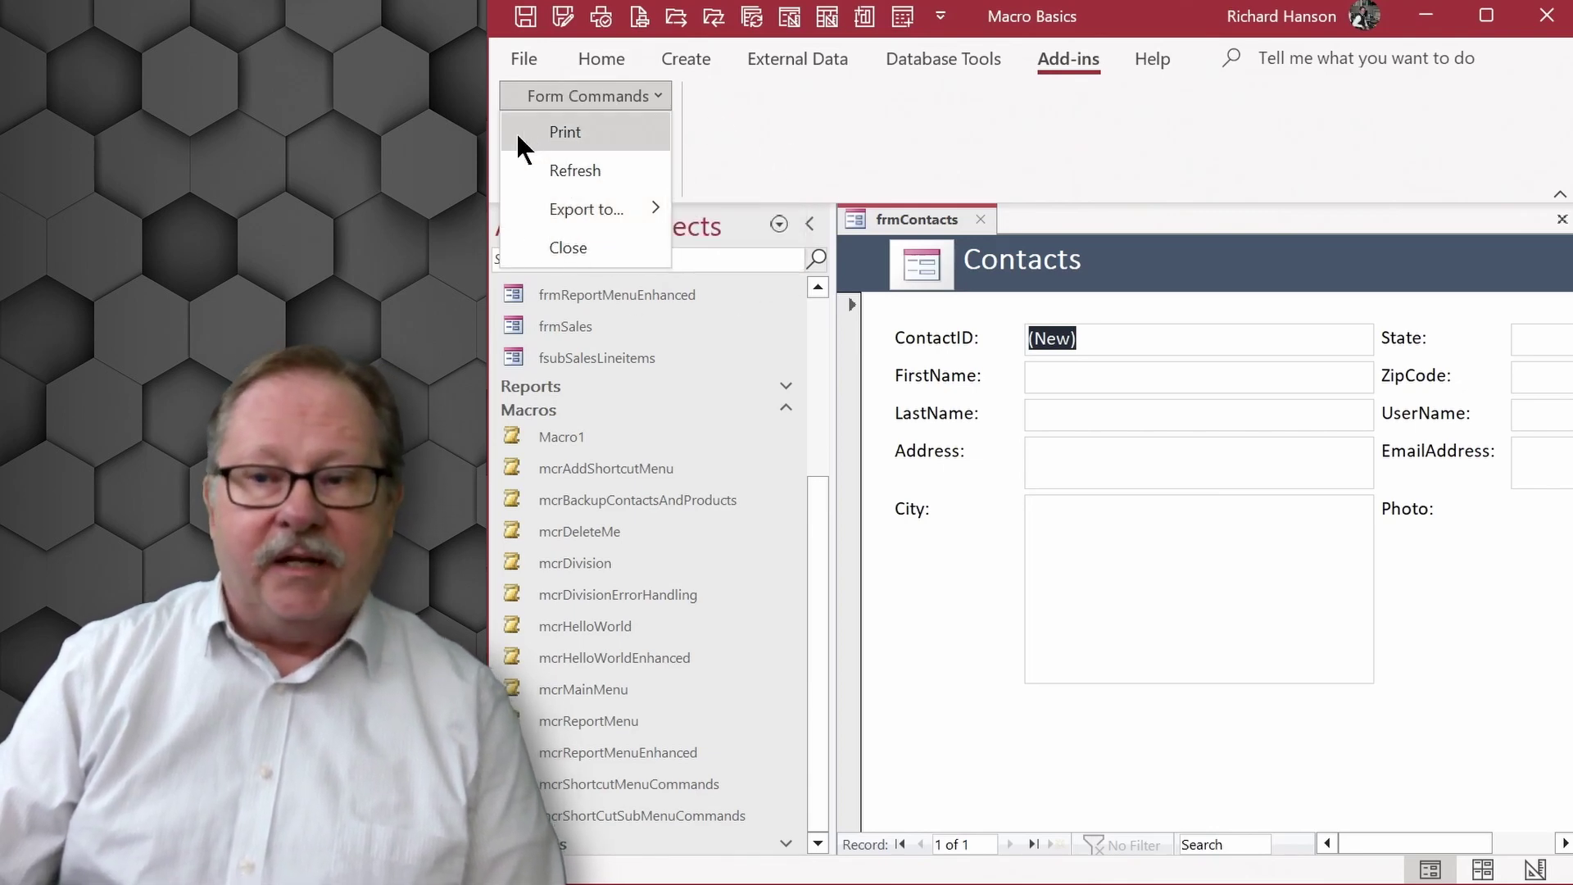
Dismiss the Form Commands menu, then close and reopen frmContacts.
click(980, 216)
click(980, 216)
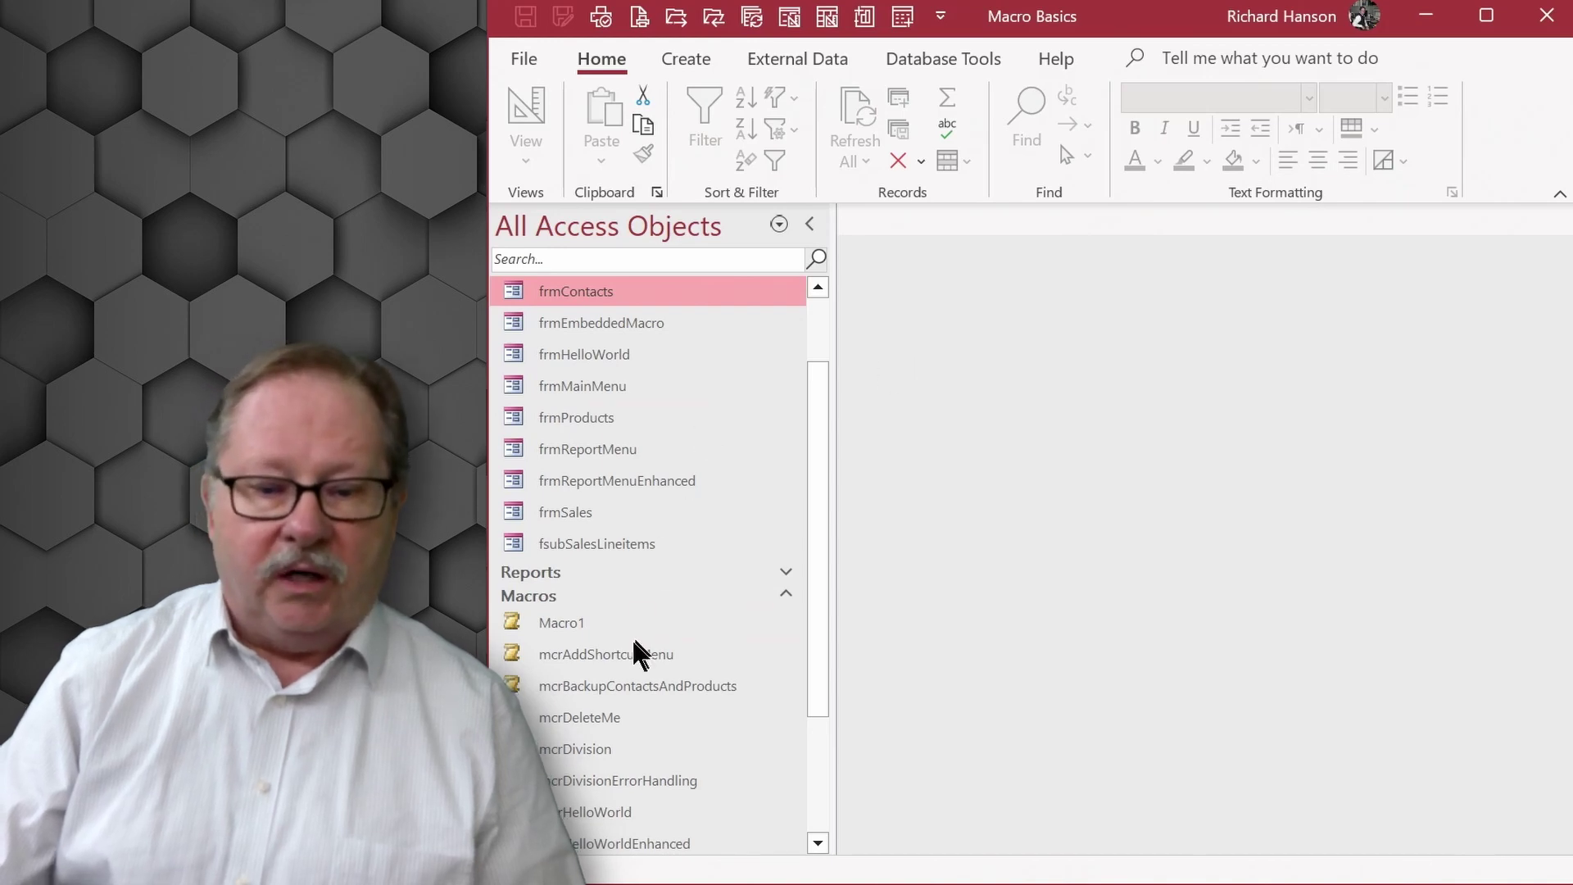
double_click(586, 288)
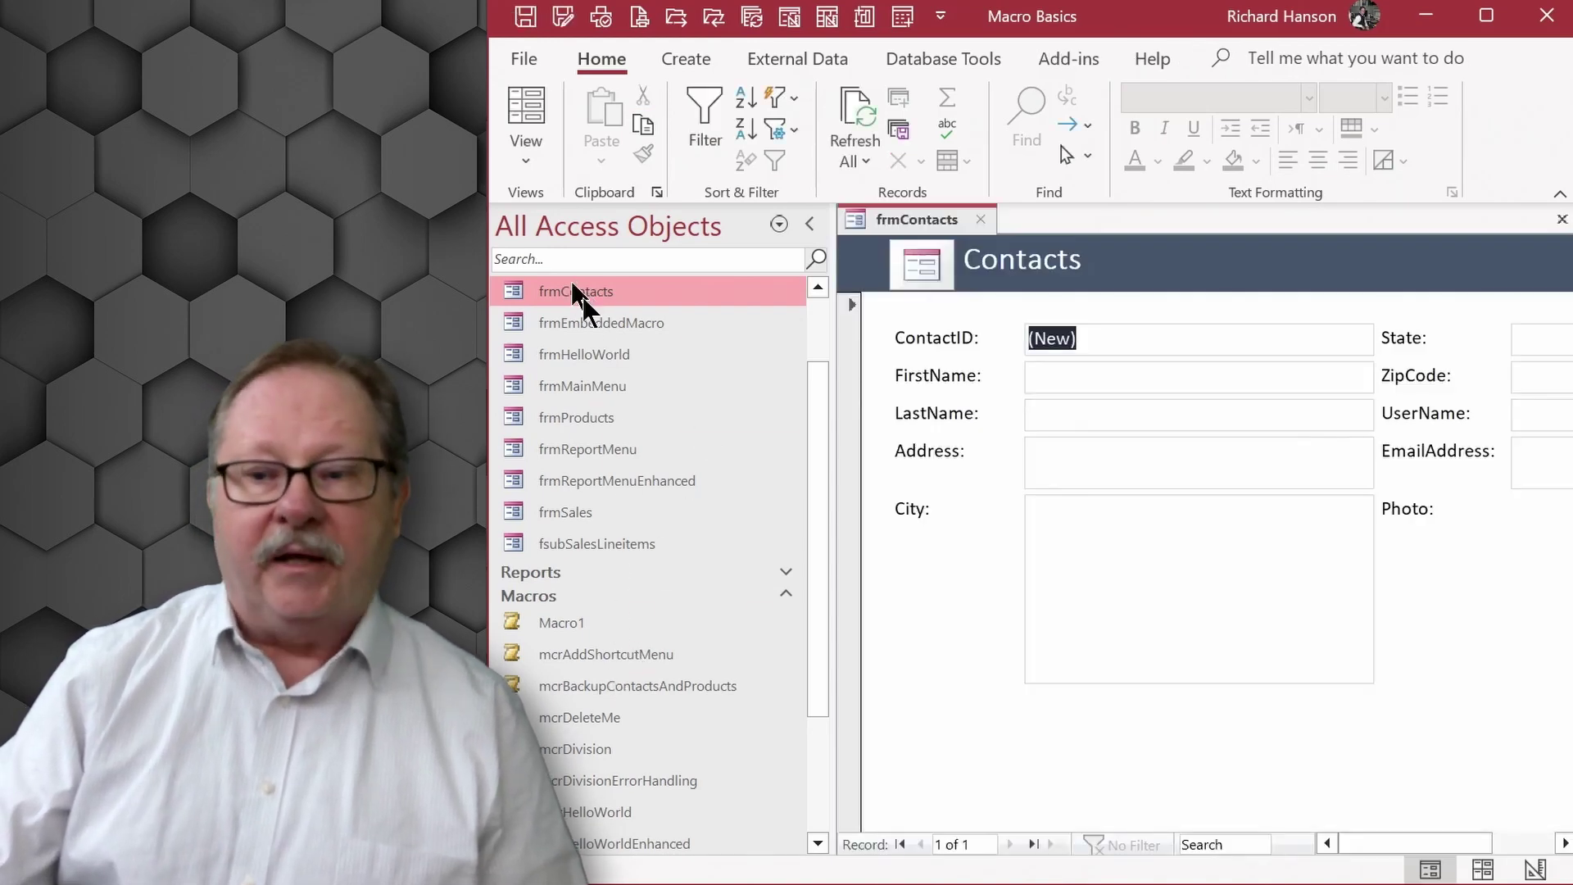
Check the form's standard right-click menu, then switch it to Design view.
right_click(906, 598)
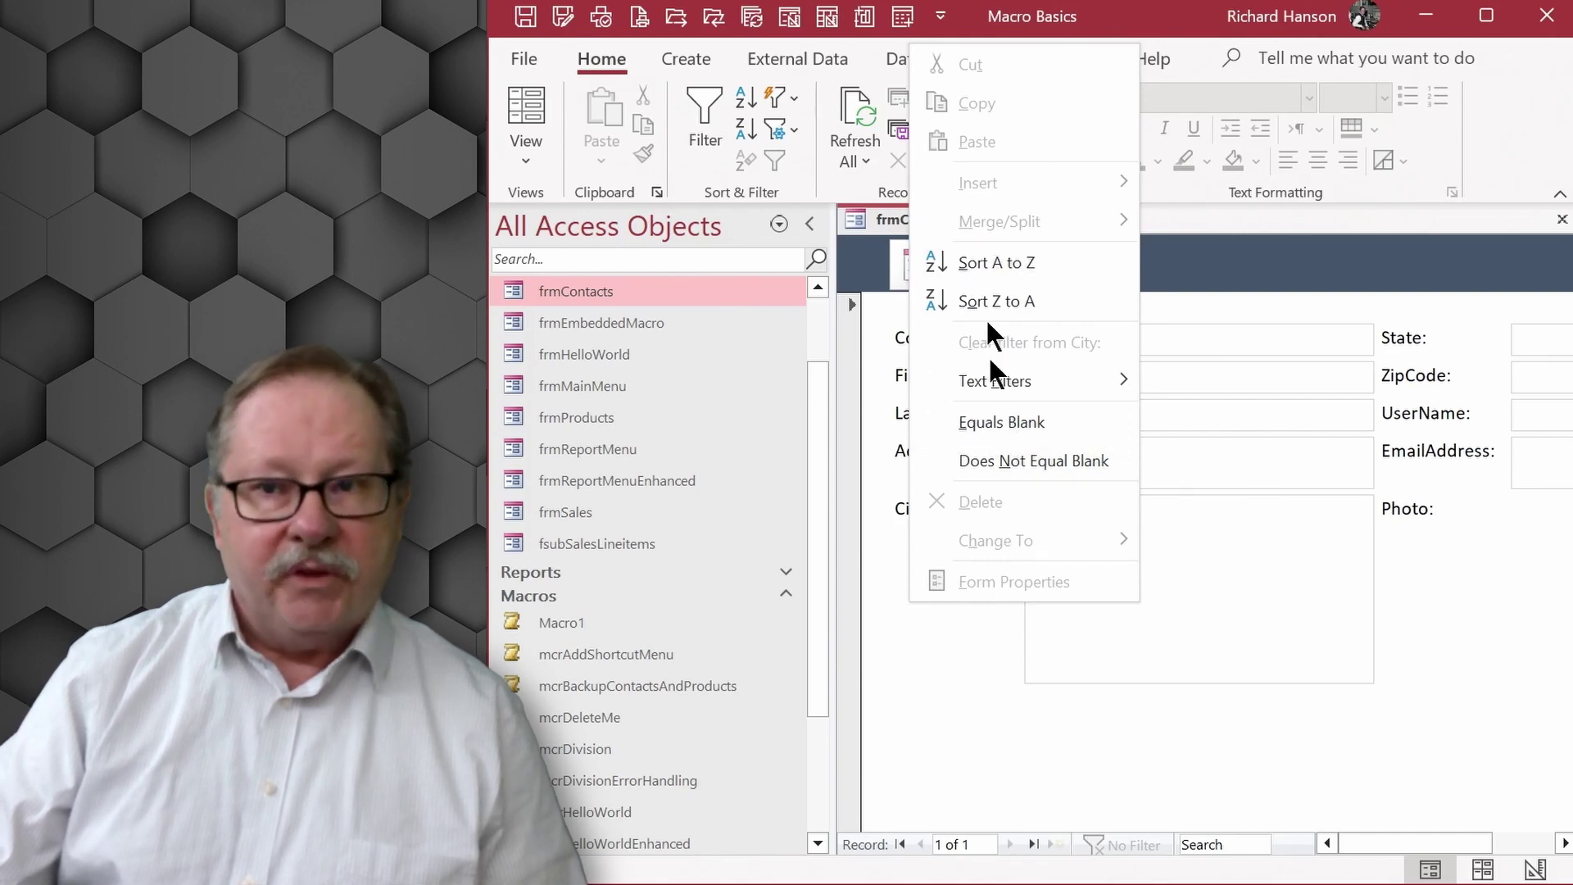
click(933, 713)
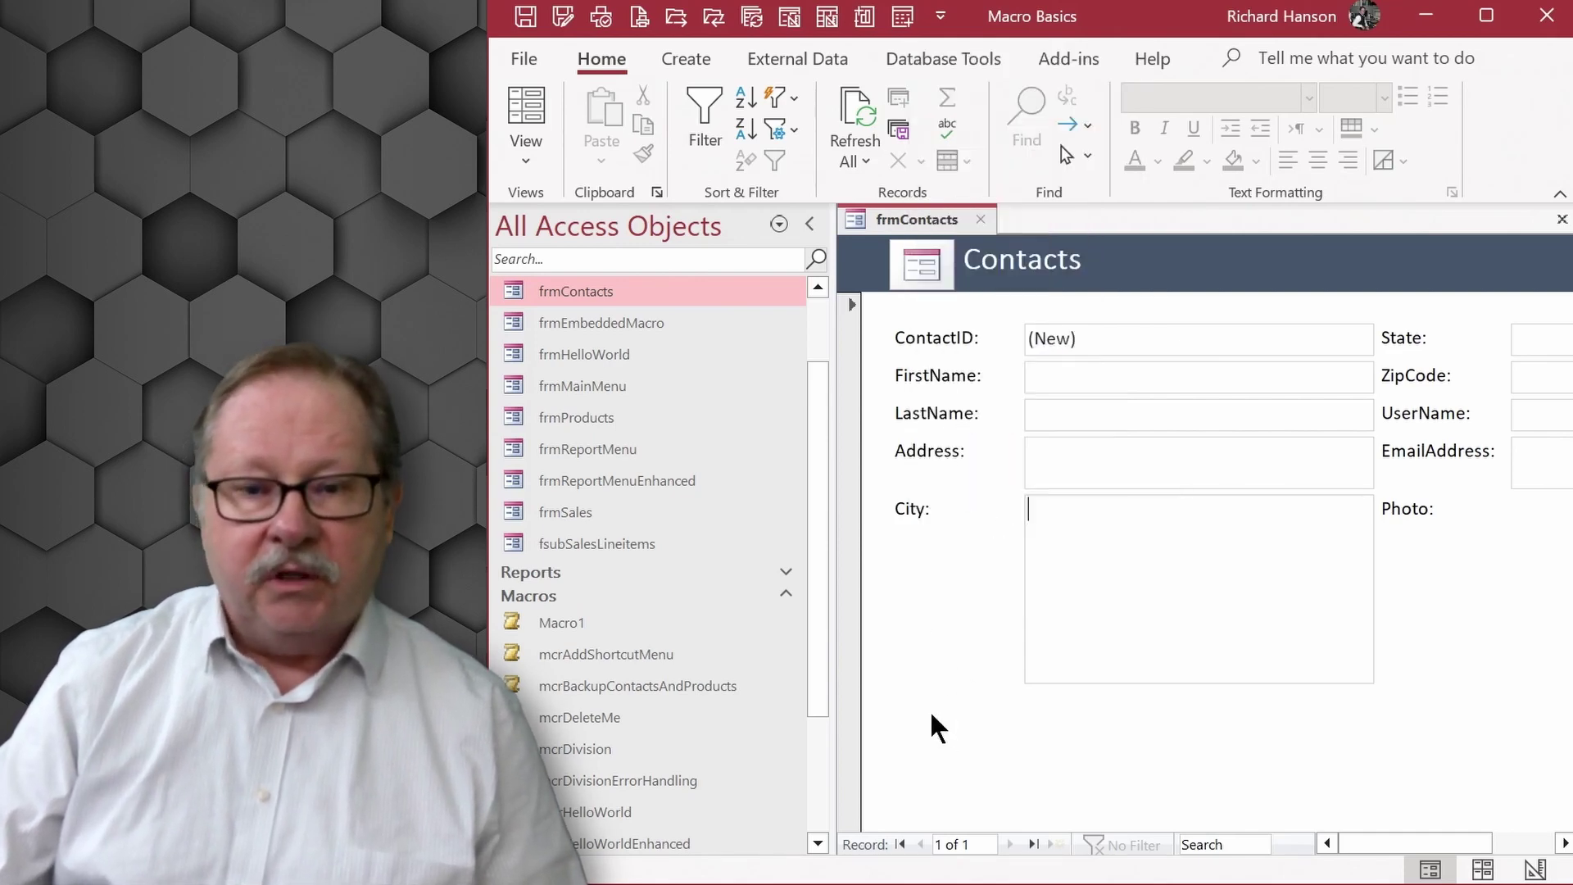
click(520, 157)
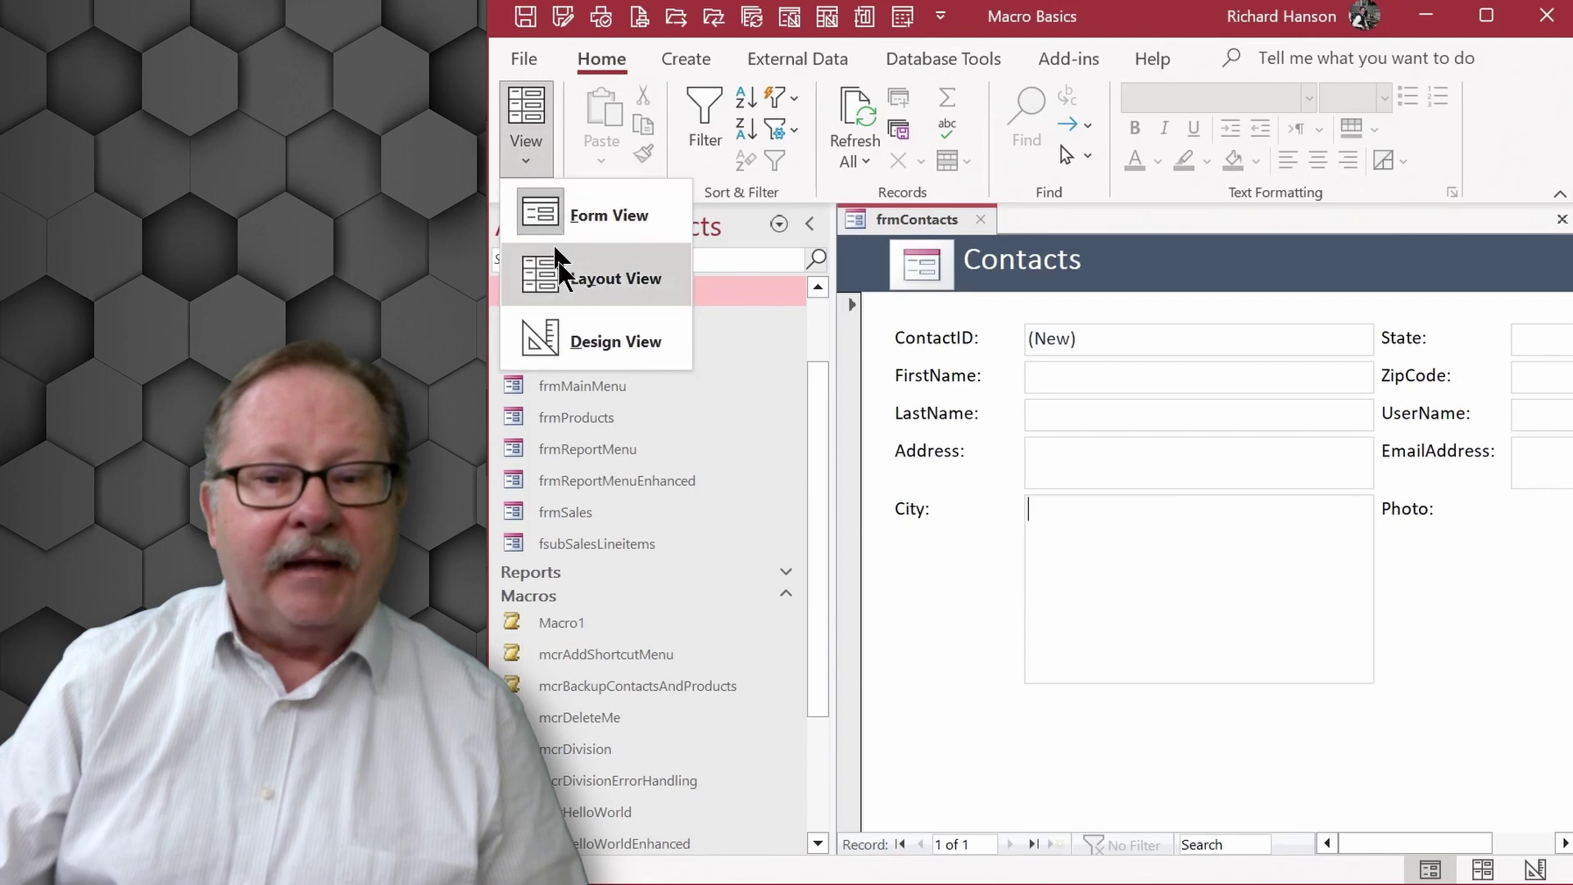
click(565, 339)
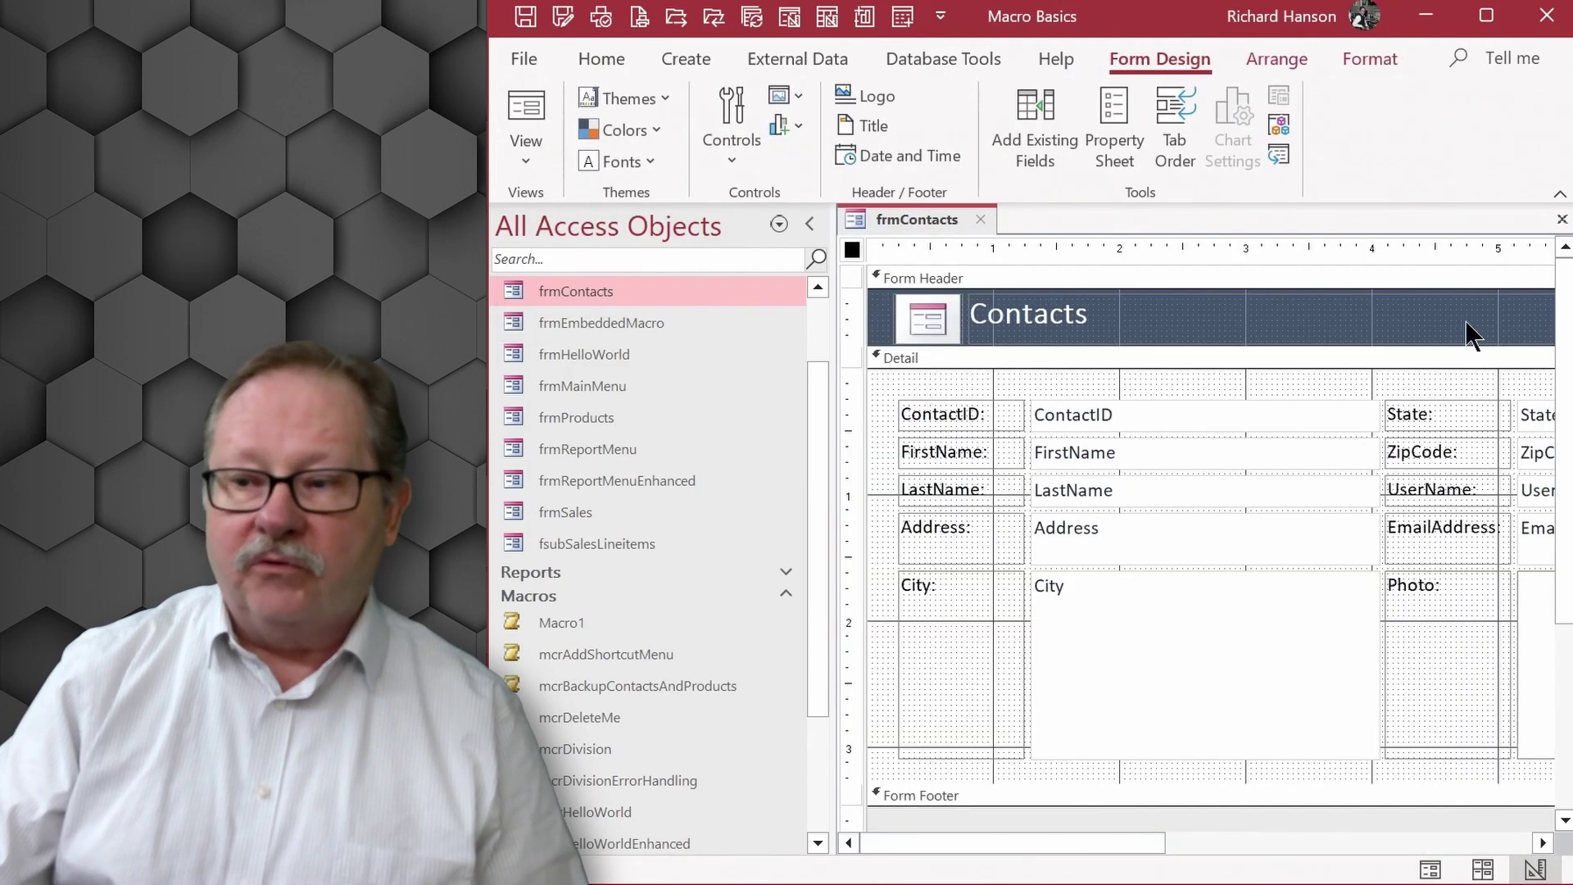
In the Property Sheet, enter mcrAddShortcutMenu as the Shortcut Menu Bar.
click(1115, 111)
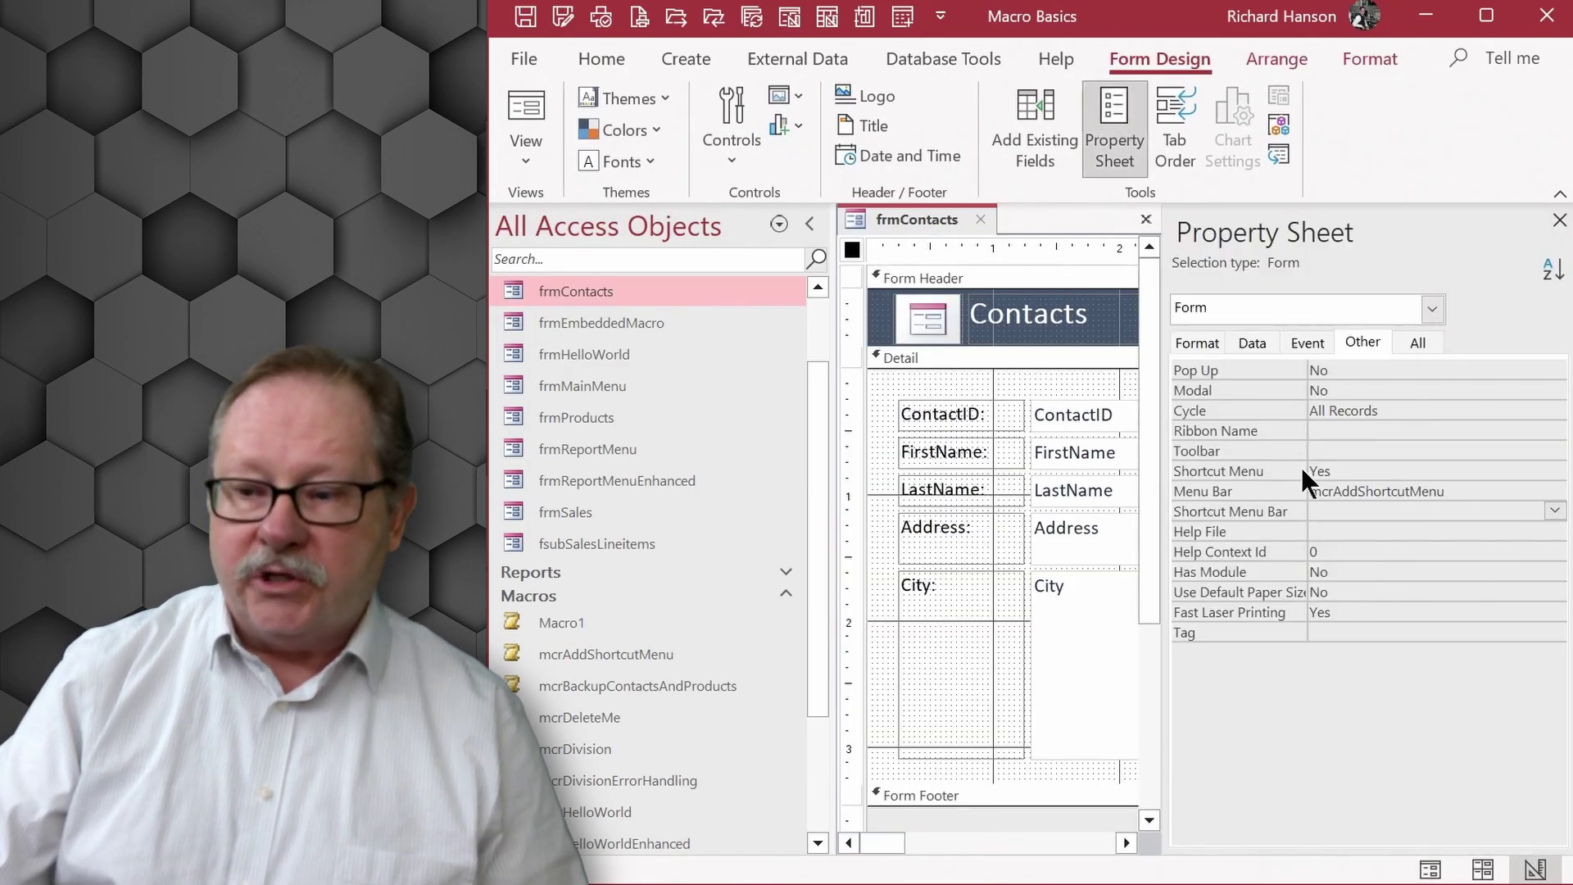
click(1335, 512)
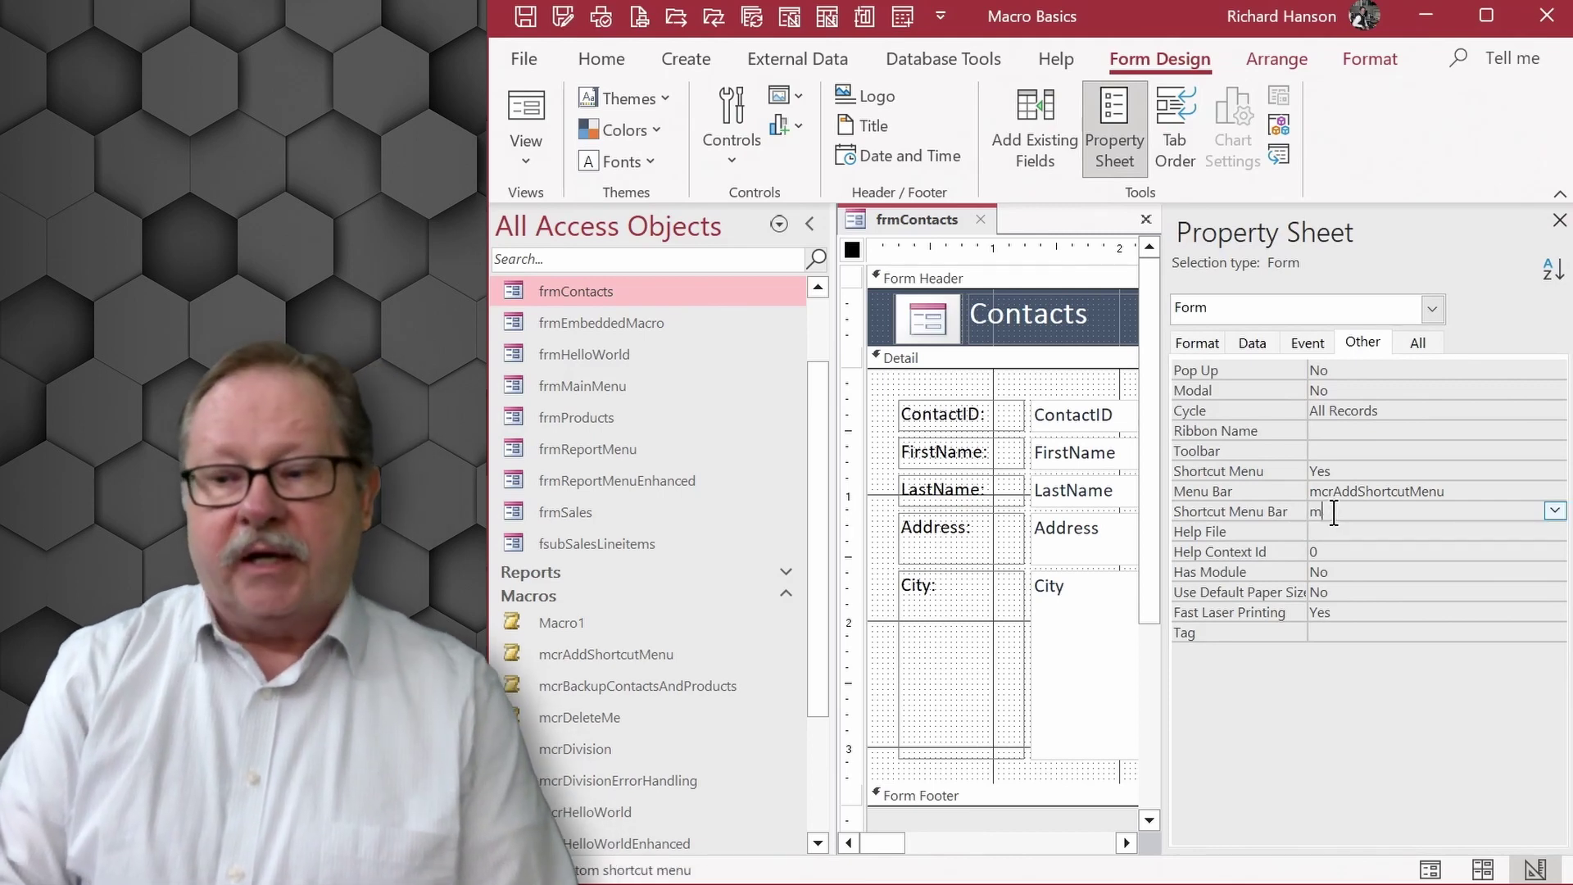
text(mcrAddShortcutMenu)
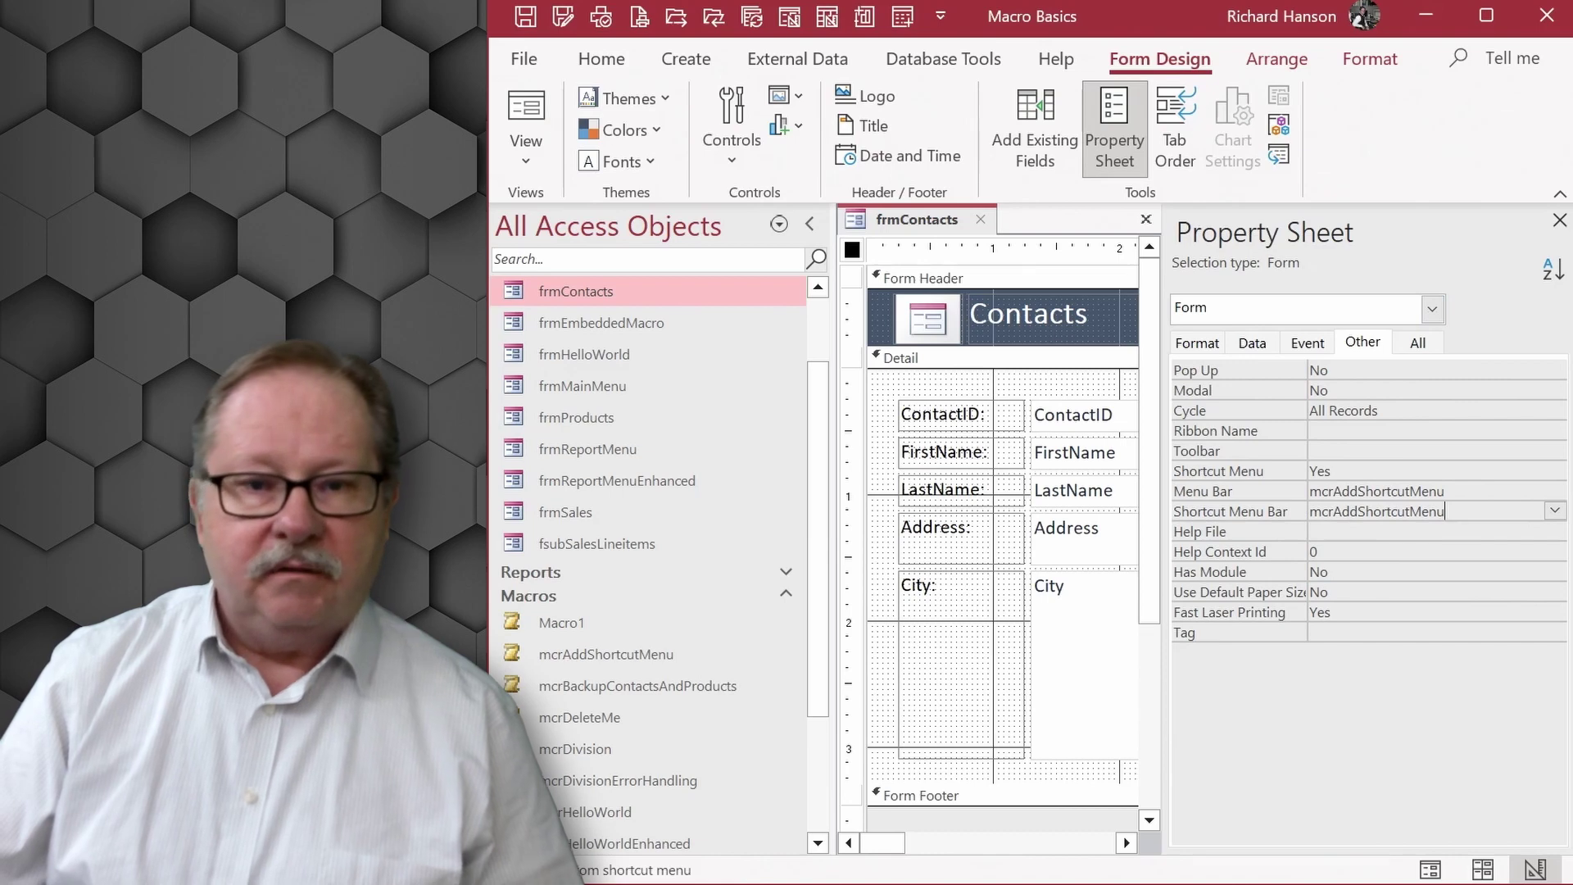
In Form view, test the custom right-click menu, then open Add-ins > Form Commands.
click(523, 103)
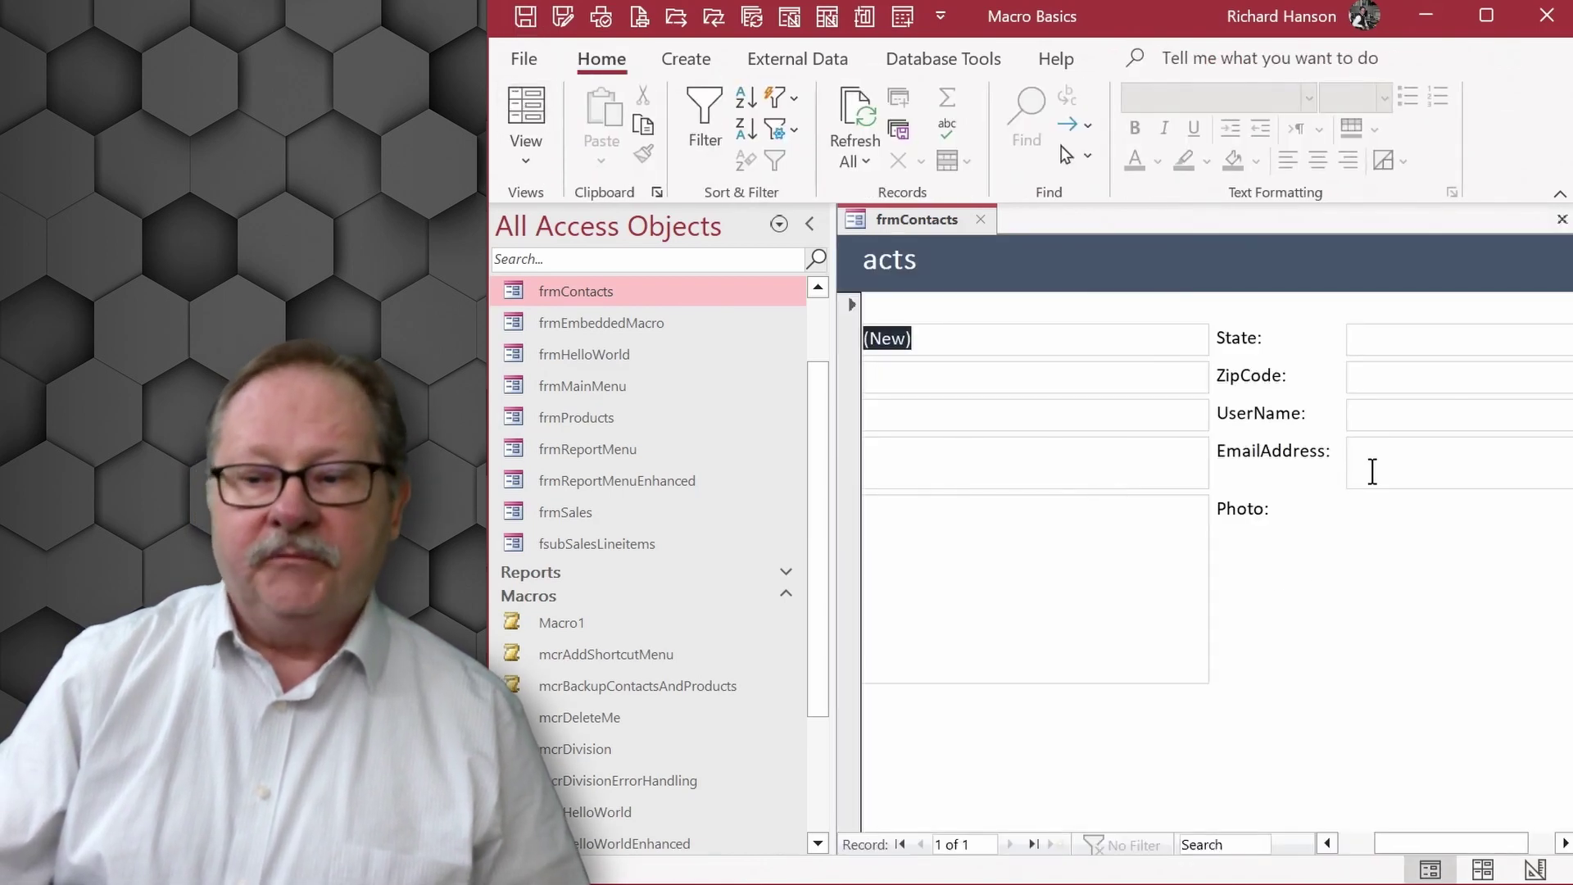
click(1342, 843)
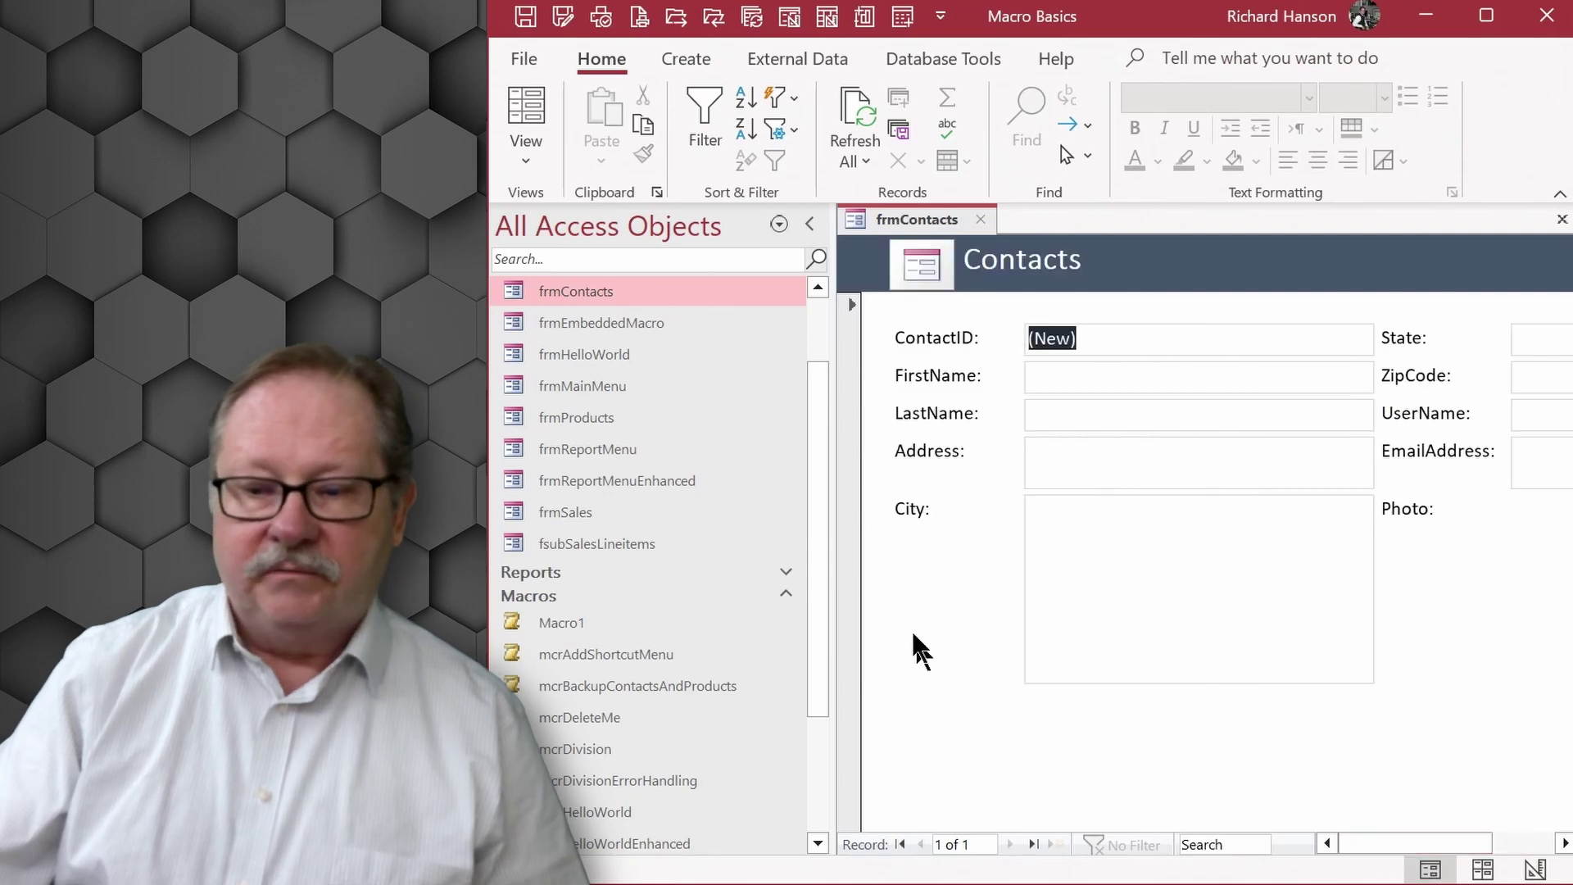
right_click(935, 602)
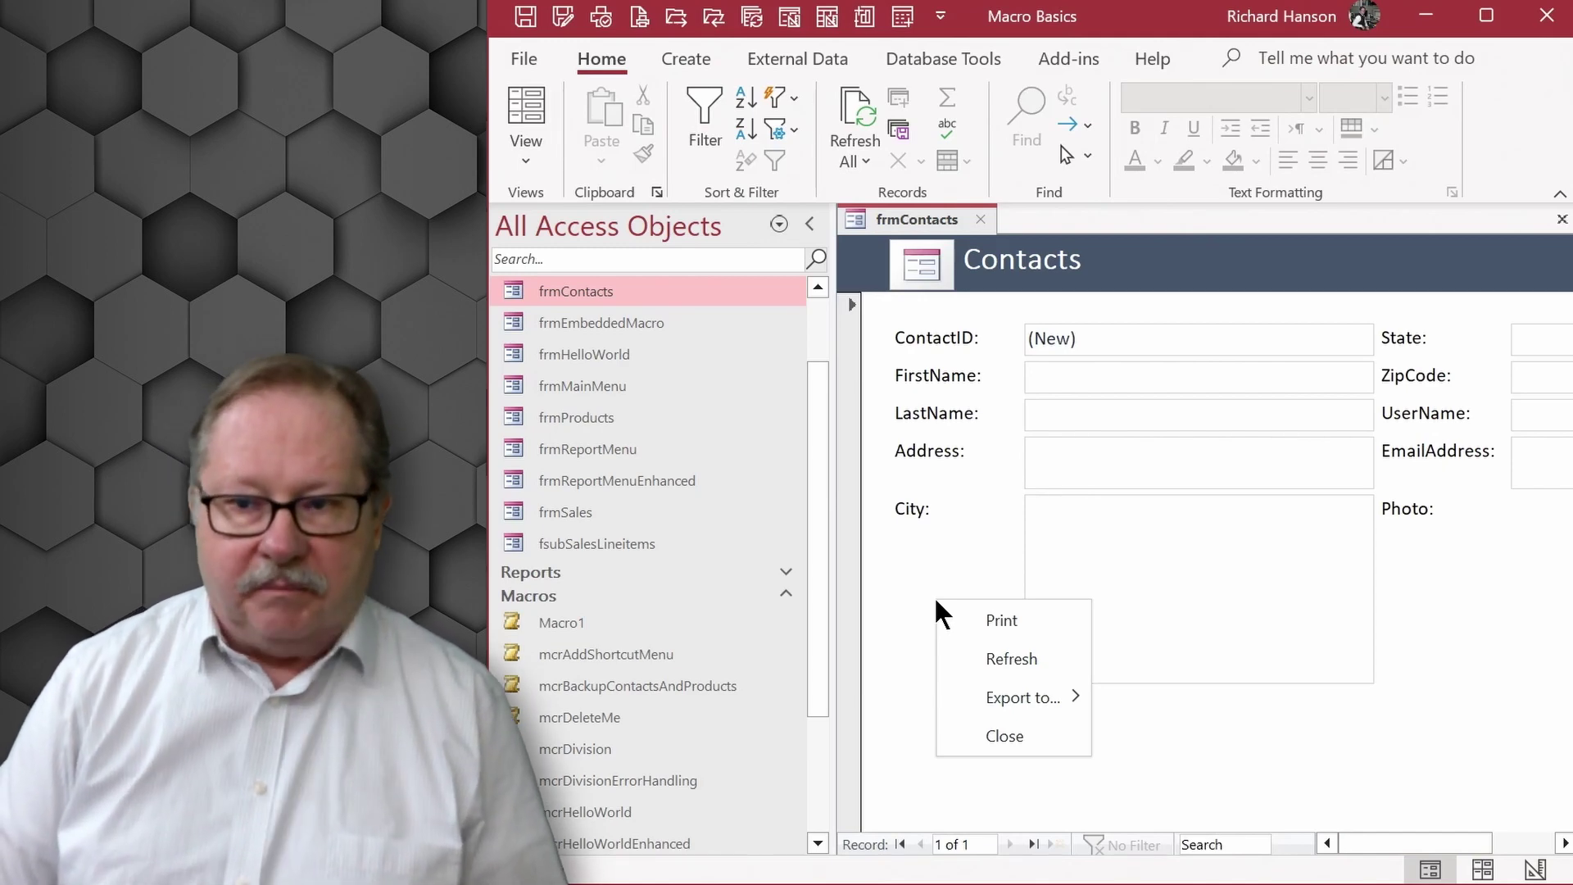
click(1059, 51)
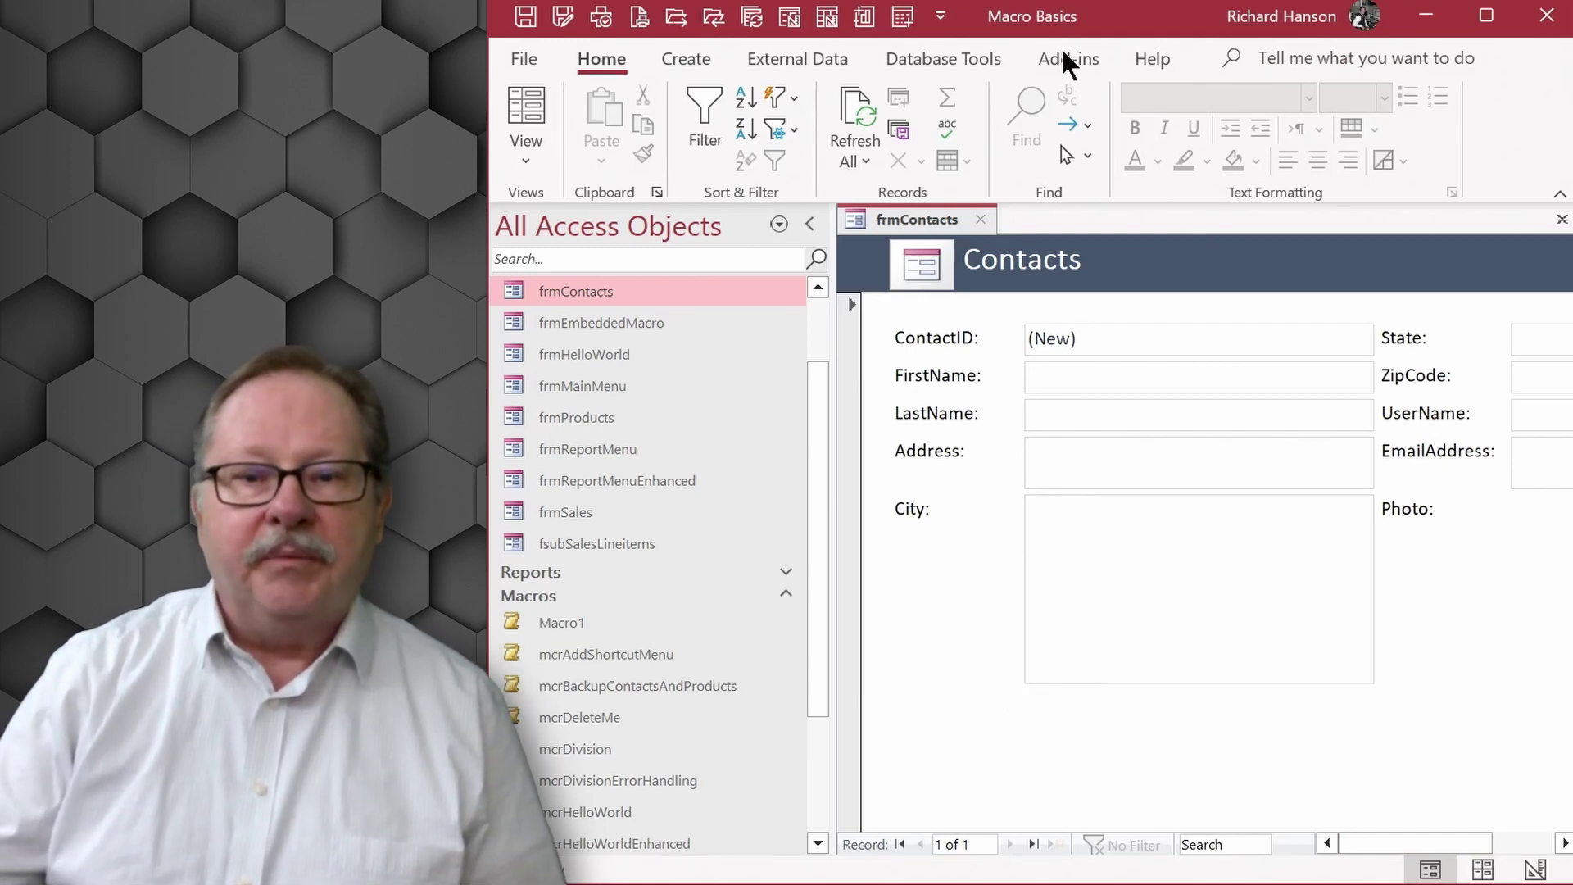
click(1059, 51)
click(578, 95)
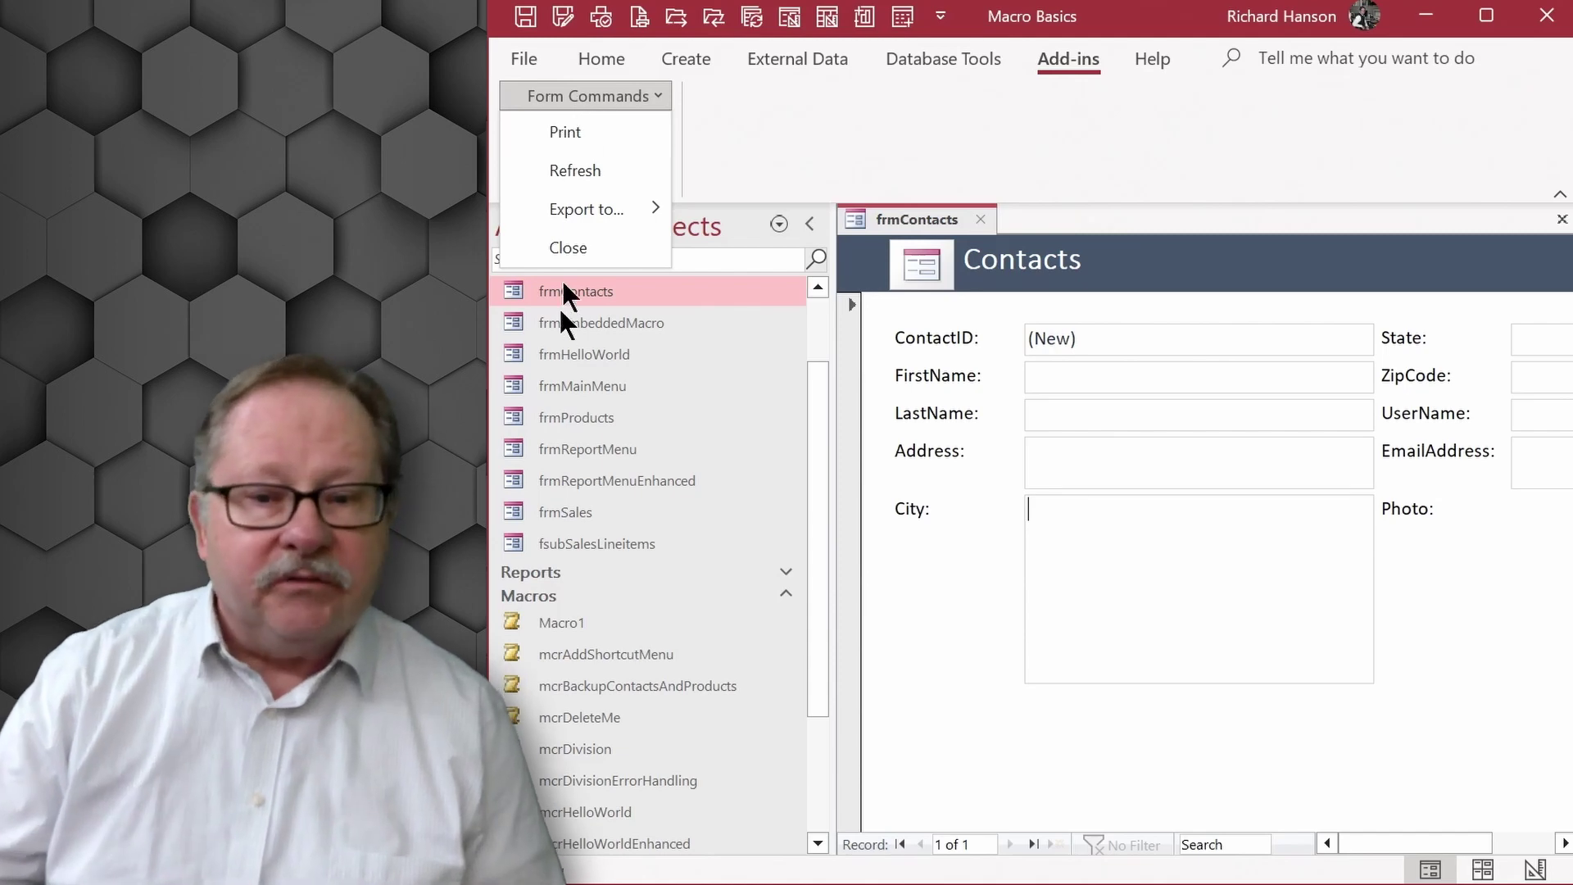
Open frmMainMenu and right-click its background to see the default Access context menu.
double_click(568, 385)
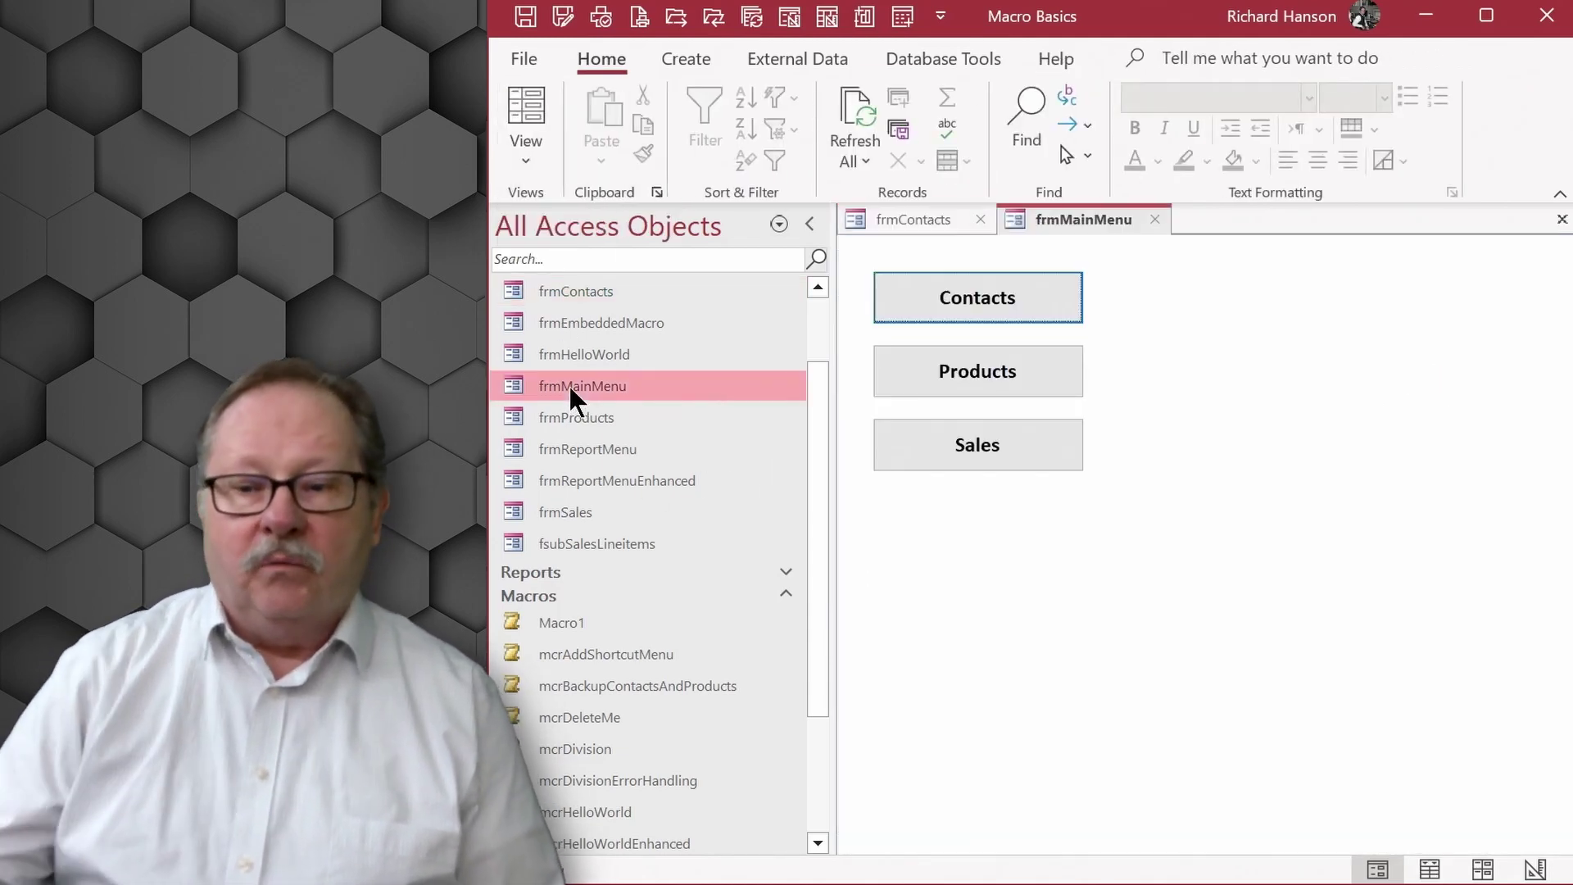
right_click(1014, 486)
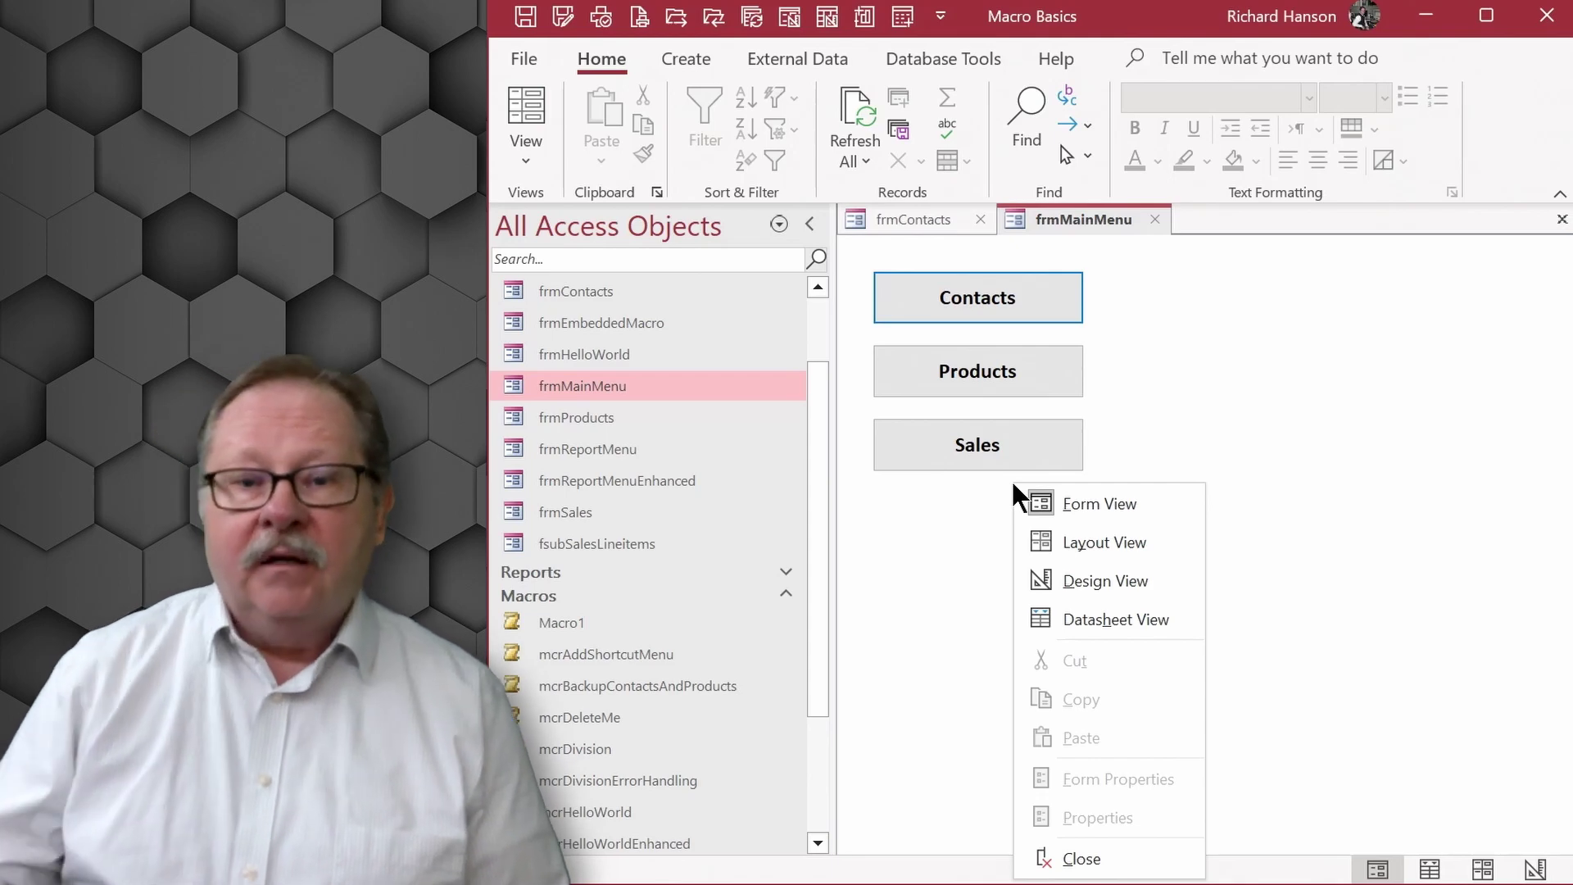
In Current Database options, enter mcrAddShortcutMenu as the Shortcut Menu Bar.
click(522, 51)
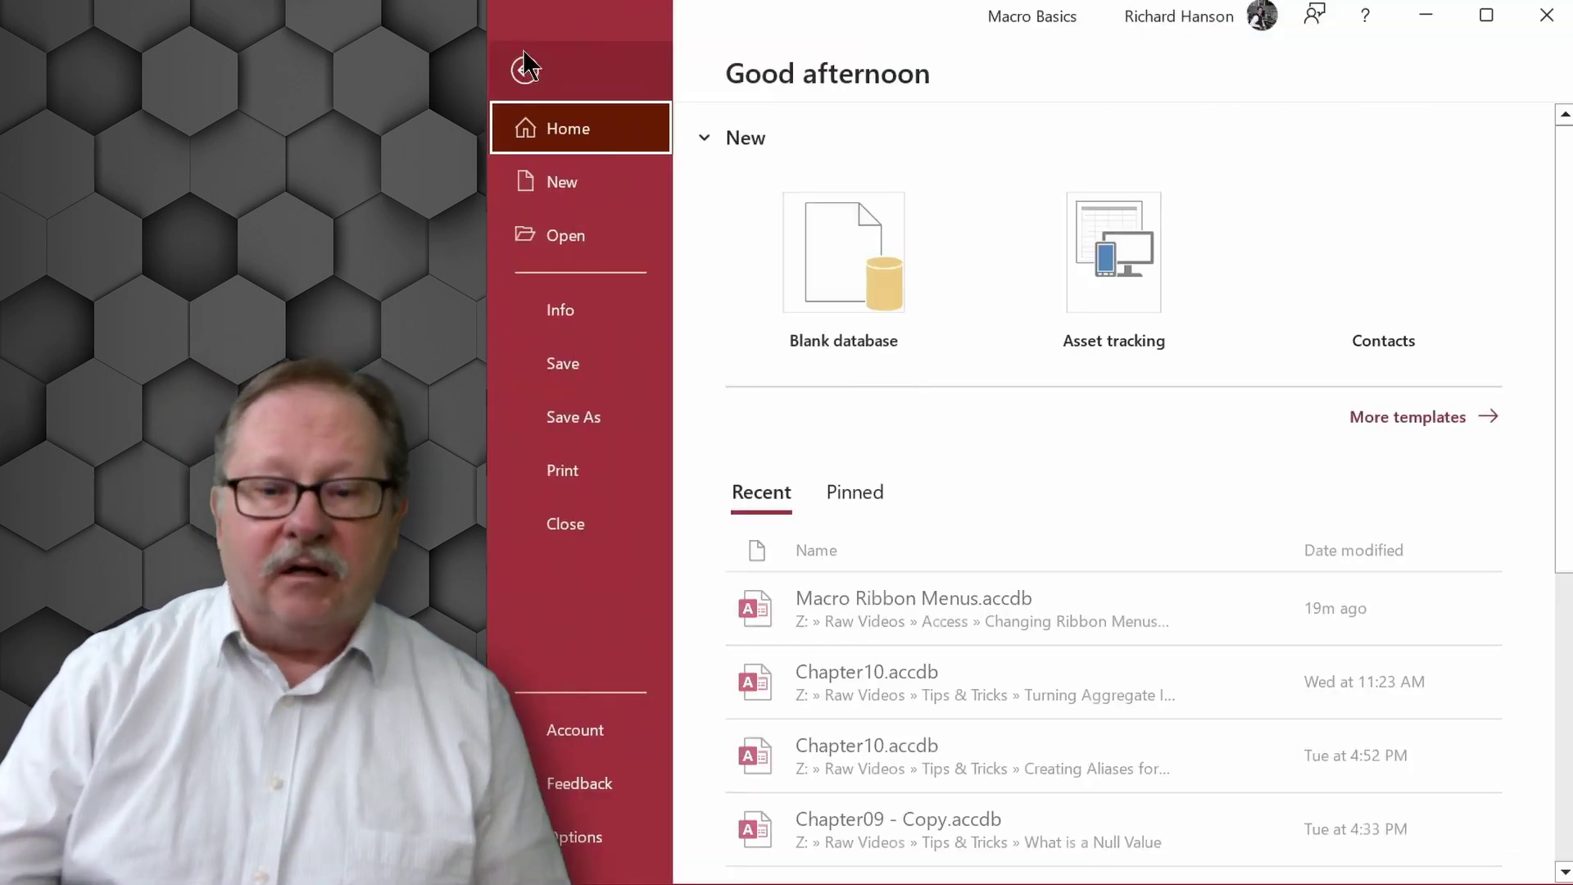
click(592, 844)
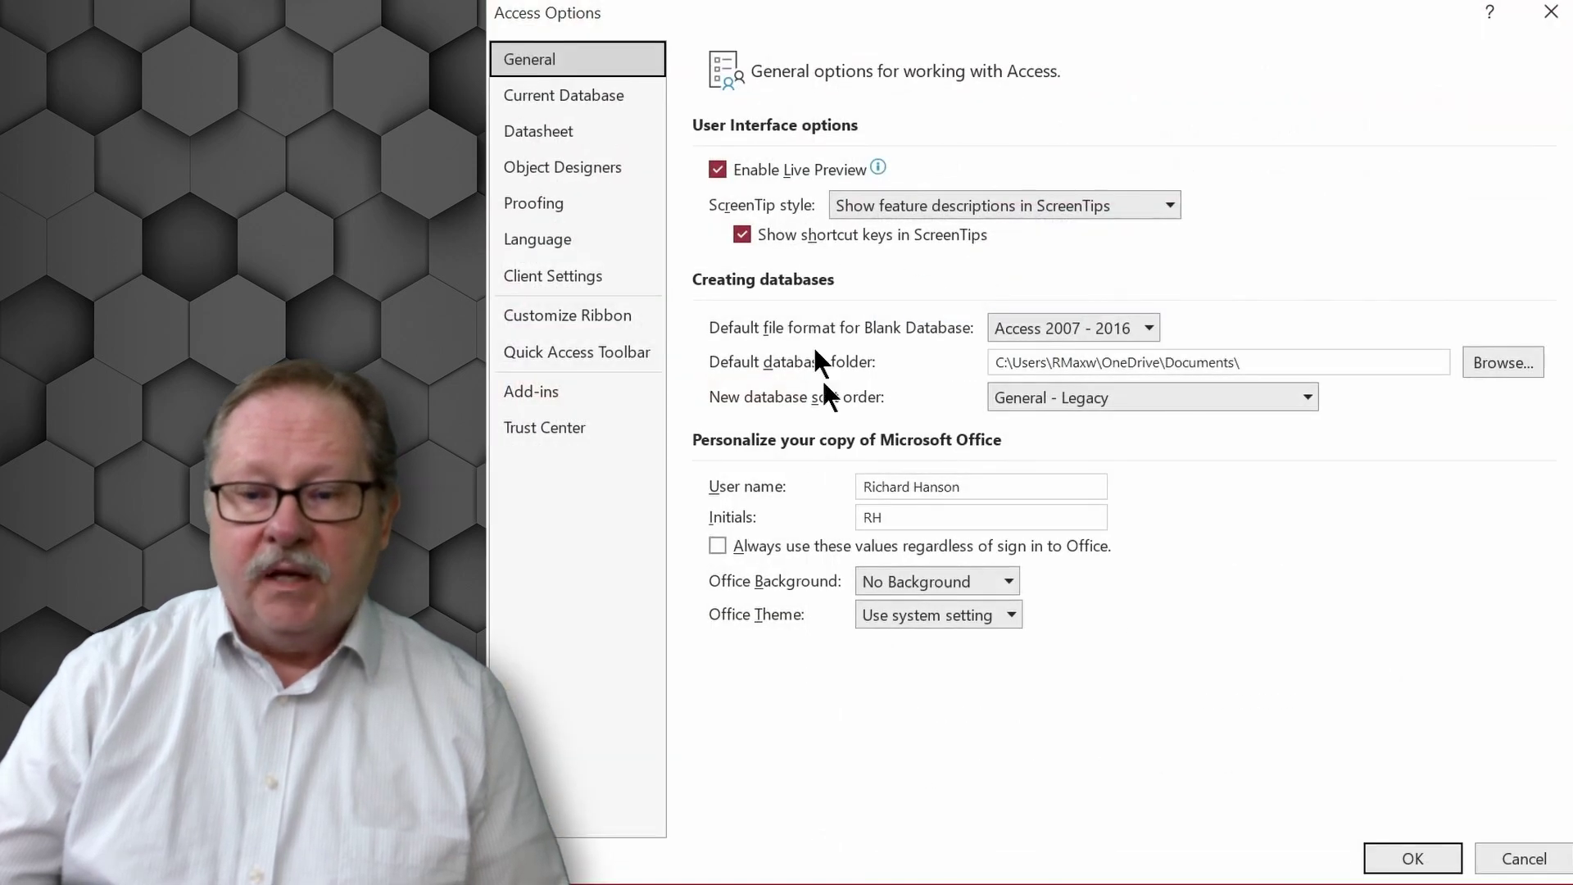
click(558, 92)
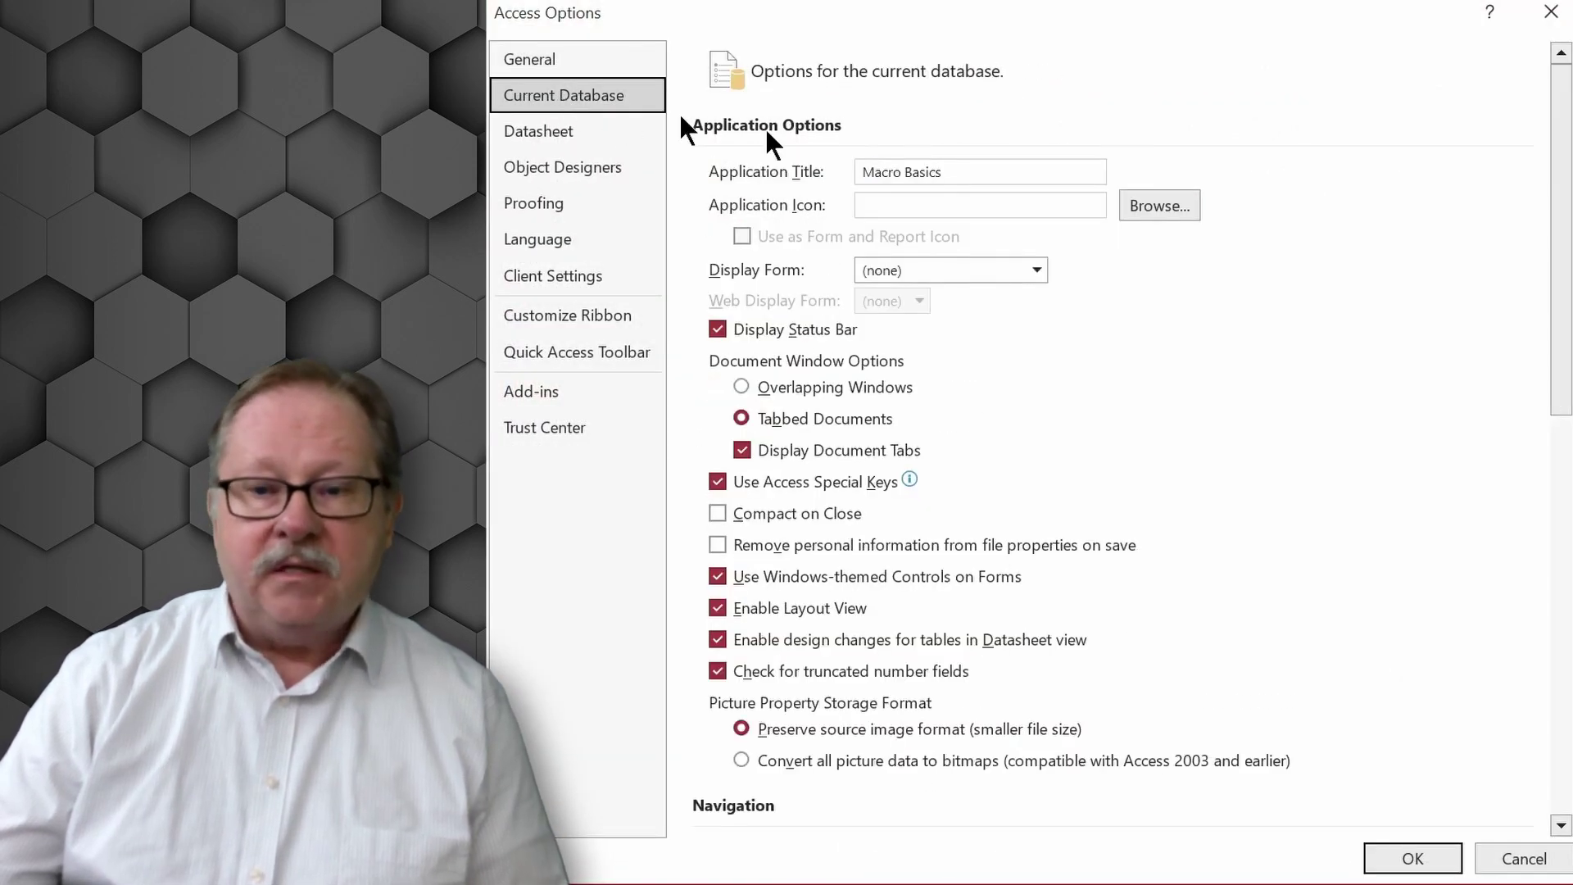
scroll(1057, 391, down, 3)
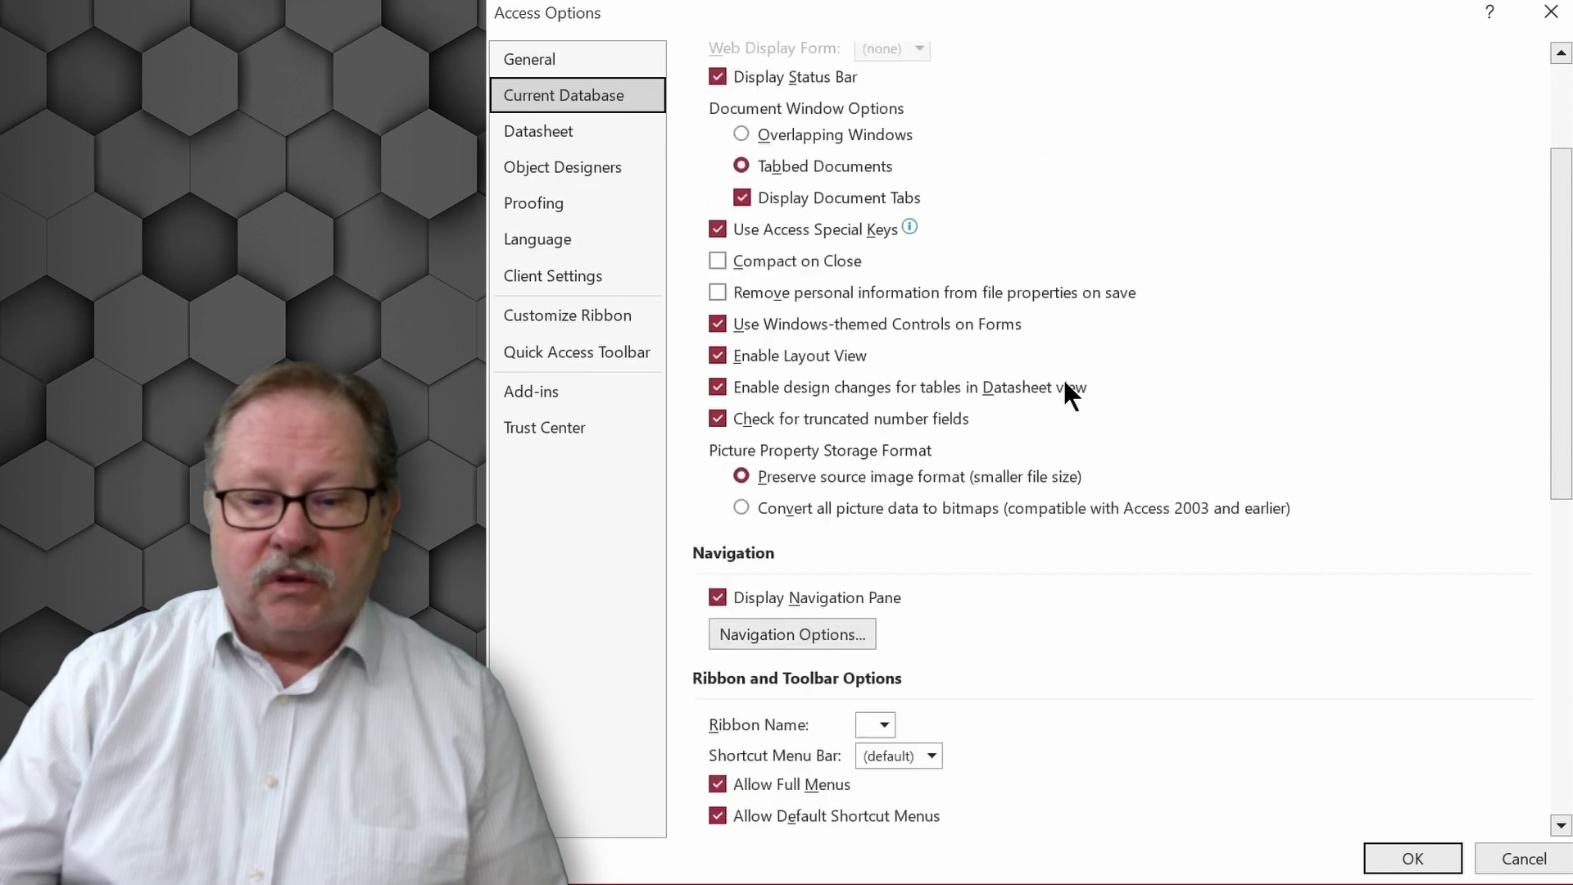
scroll(1064, 381, down, 2)
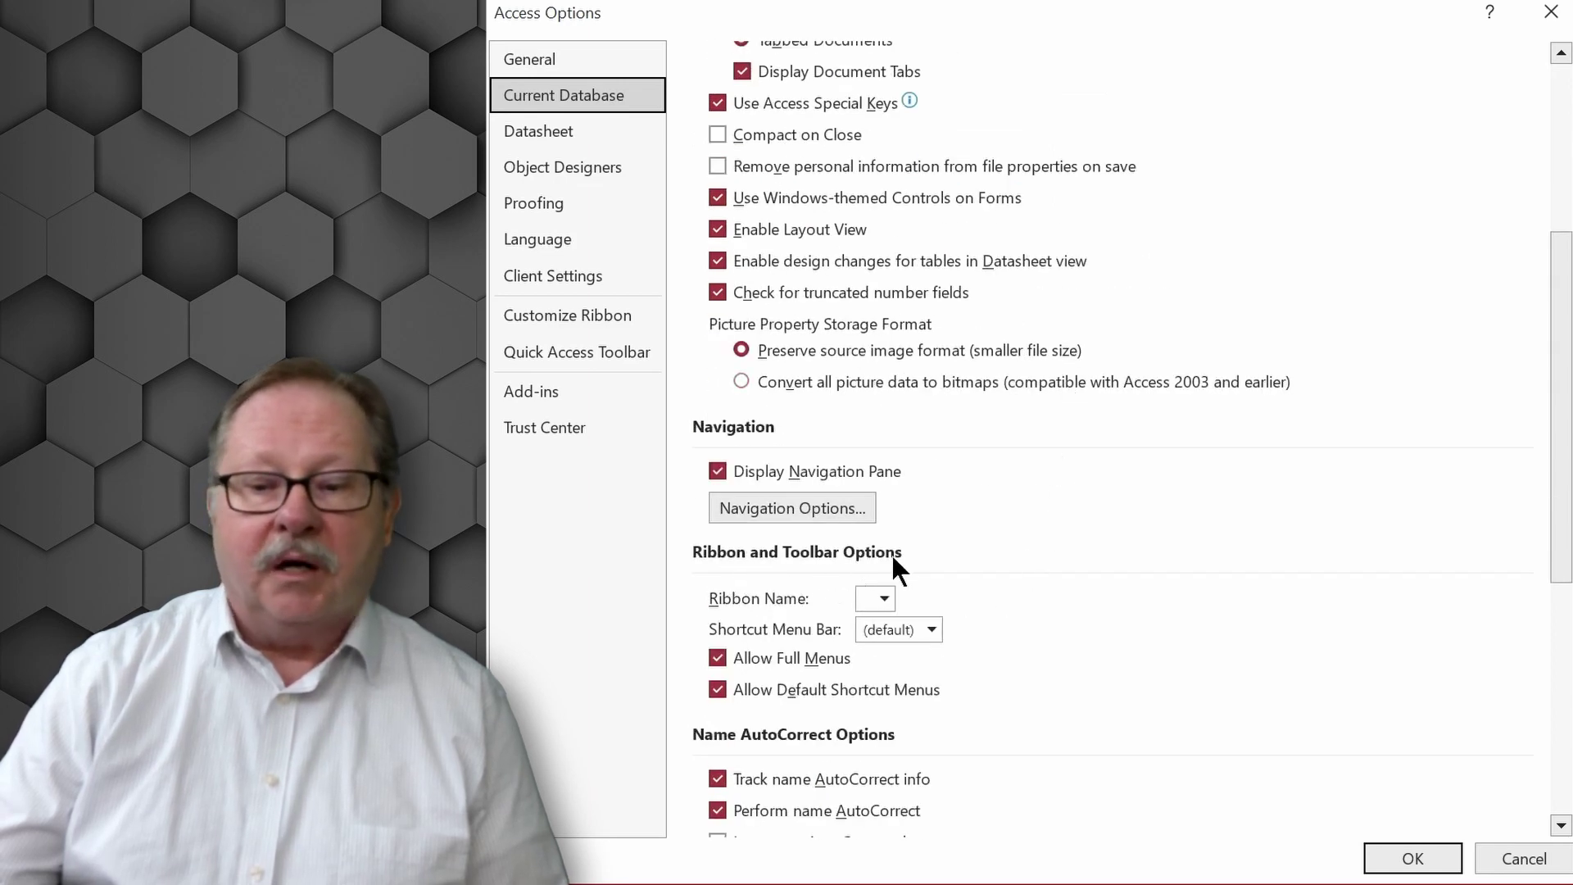
click(866, 639)
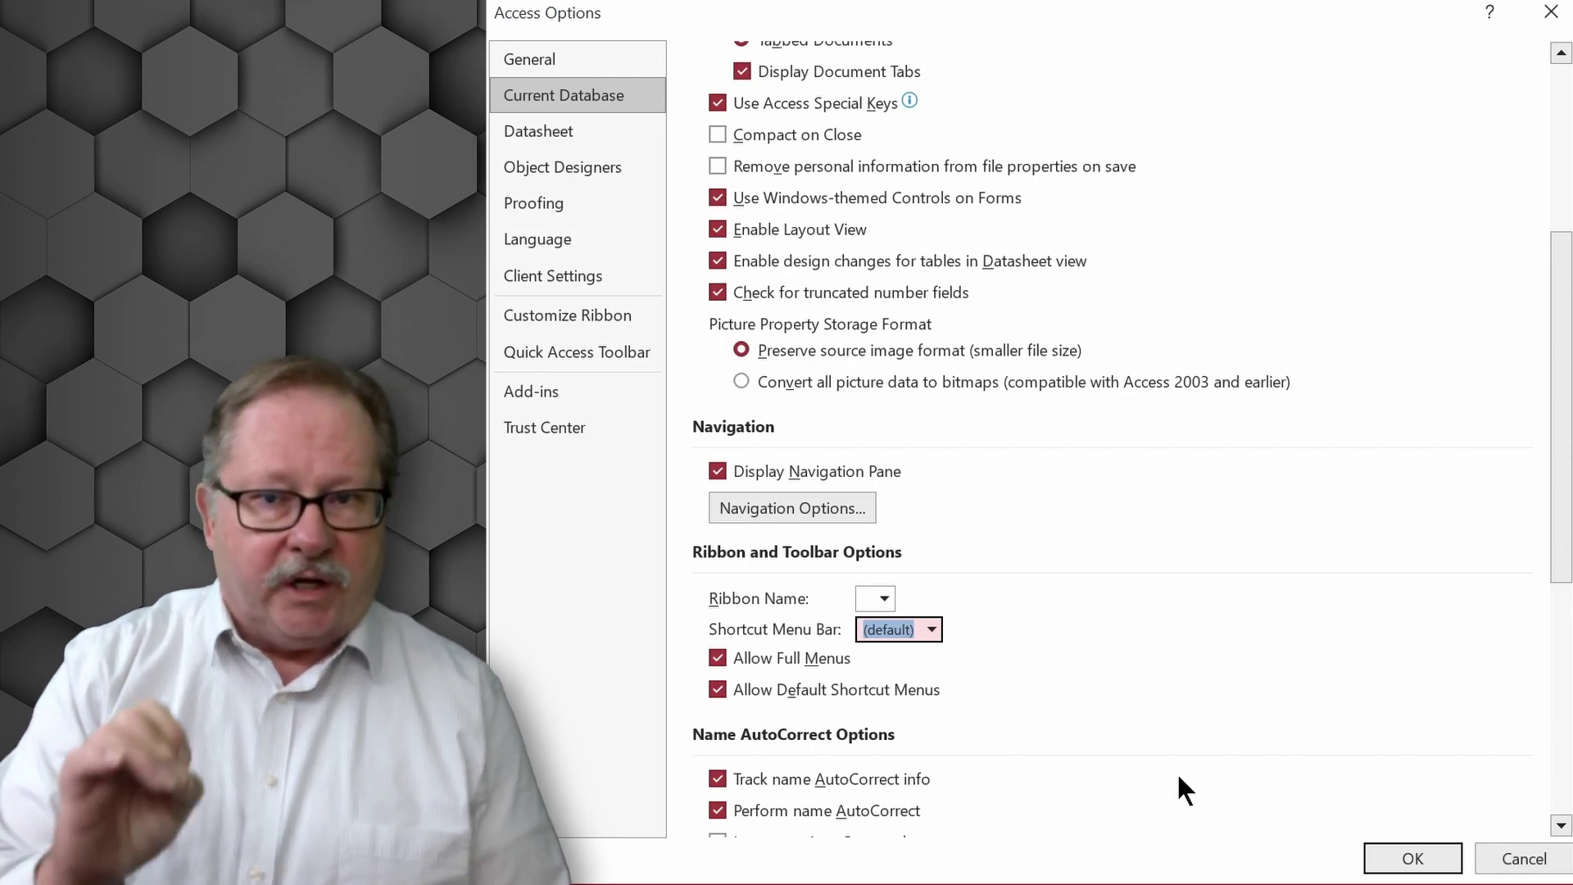
text(m)
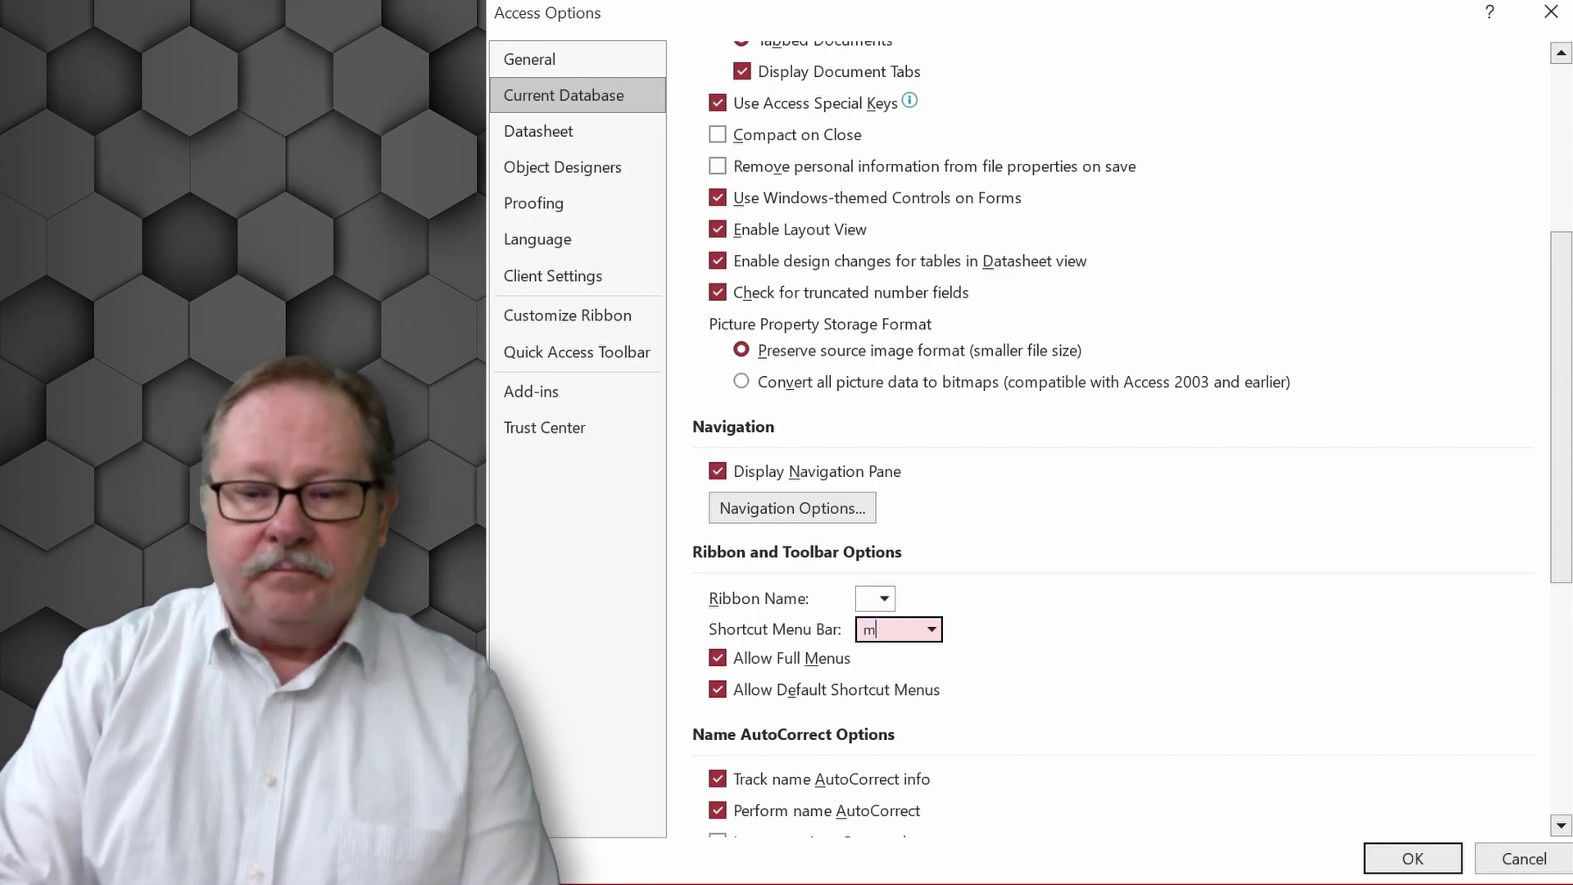
text(crAd)
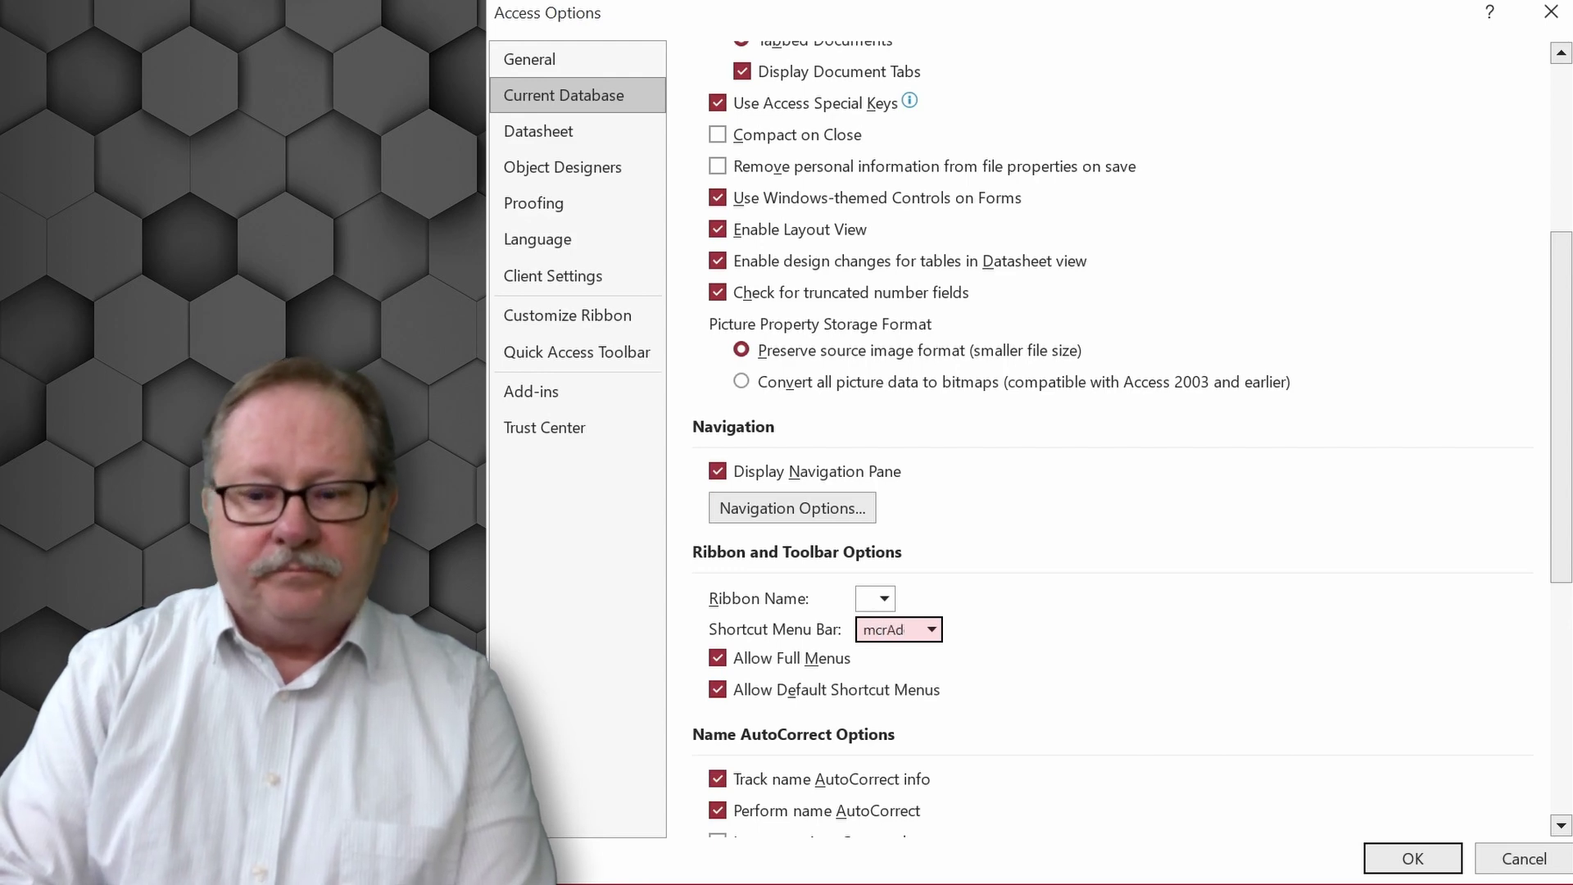
text(dShortcutMenu)
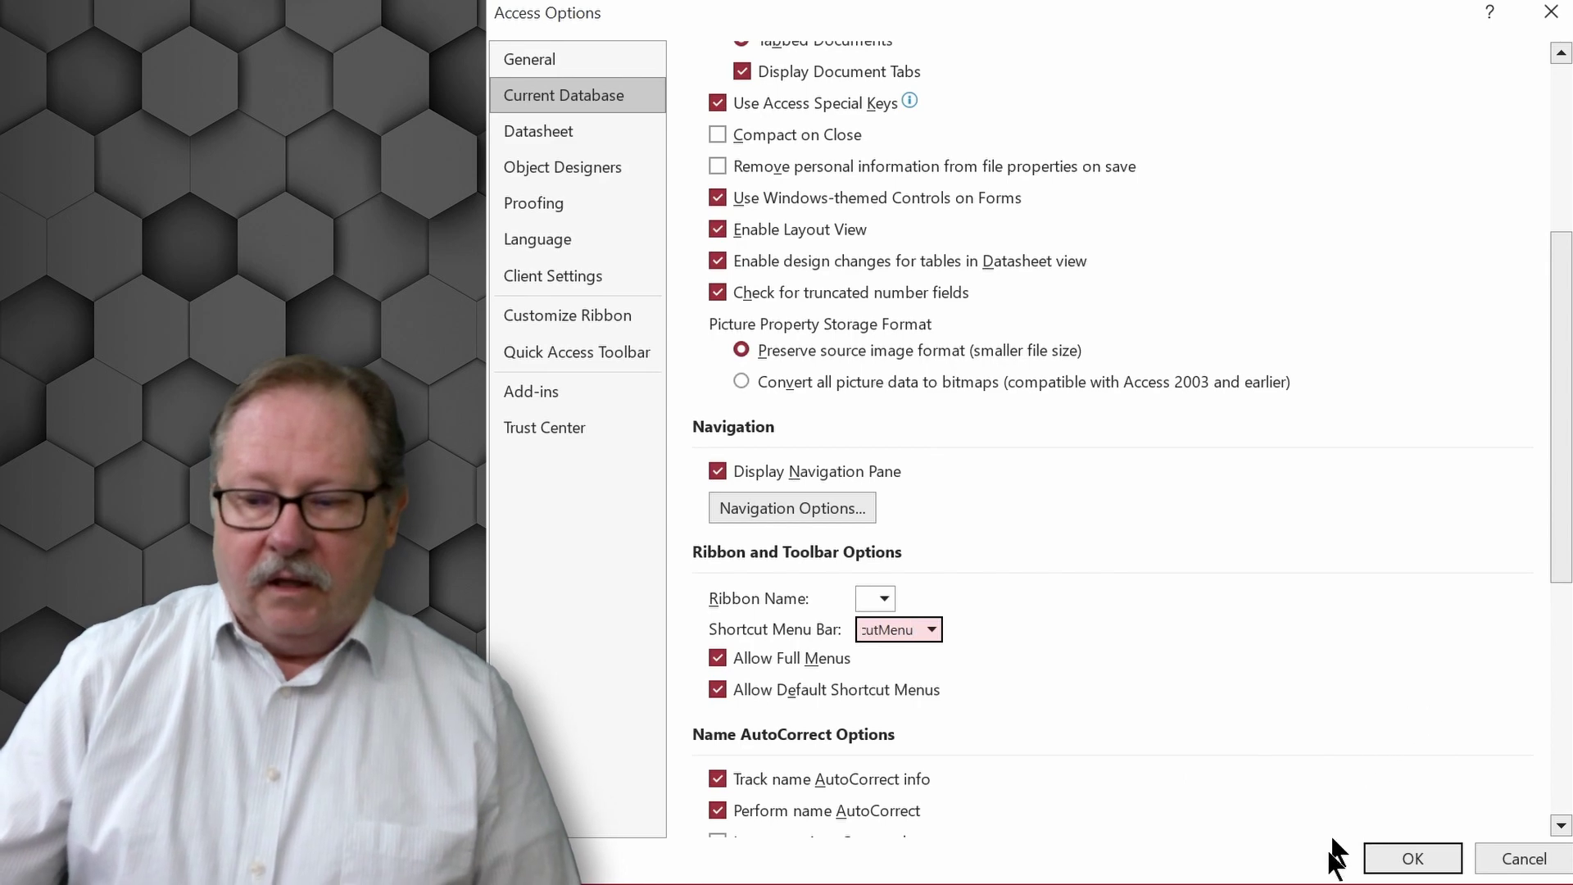
Apply the options, dismiss the restart-required message and close the database.
click(1407, 862)
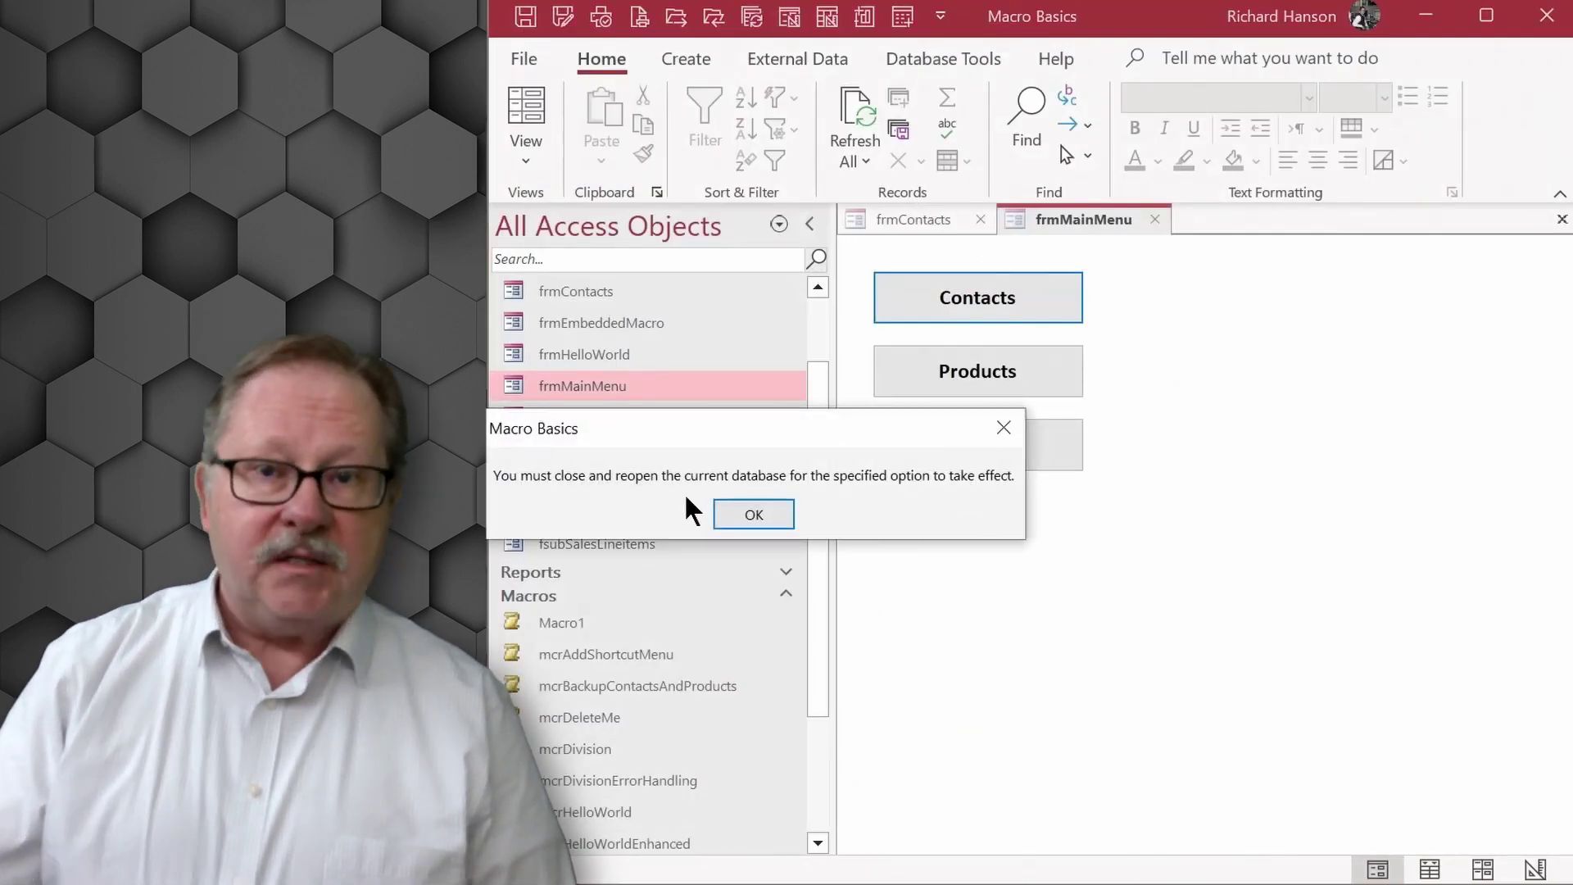
click(742, 506)
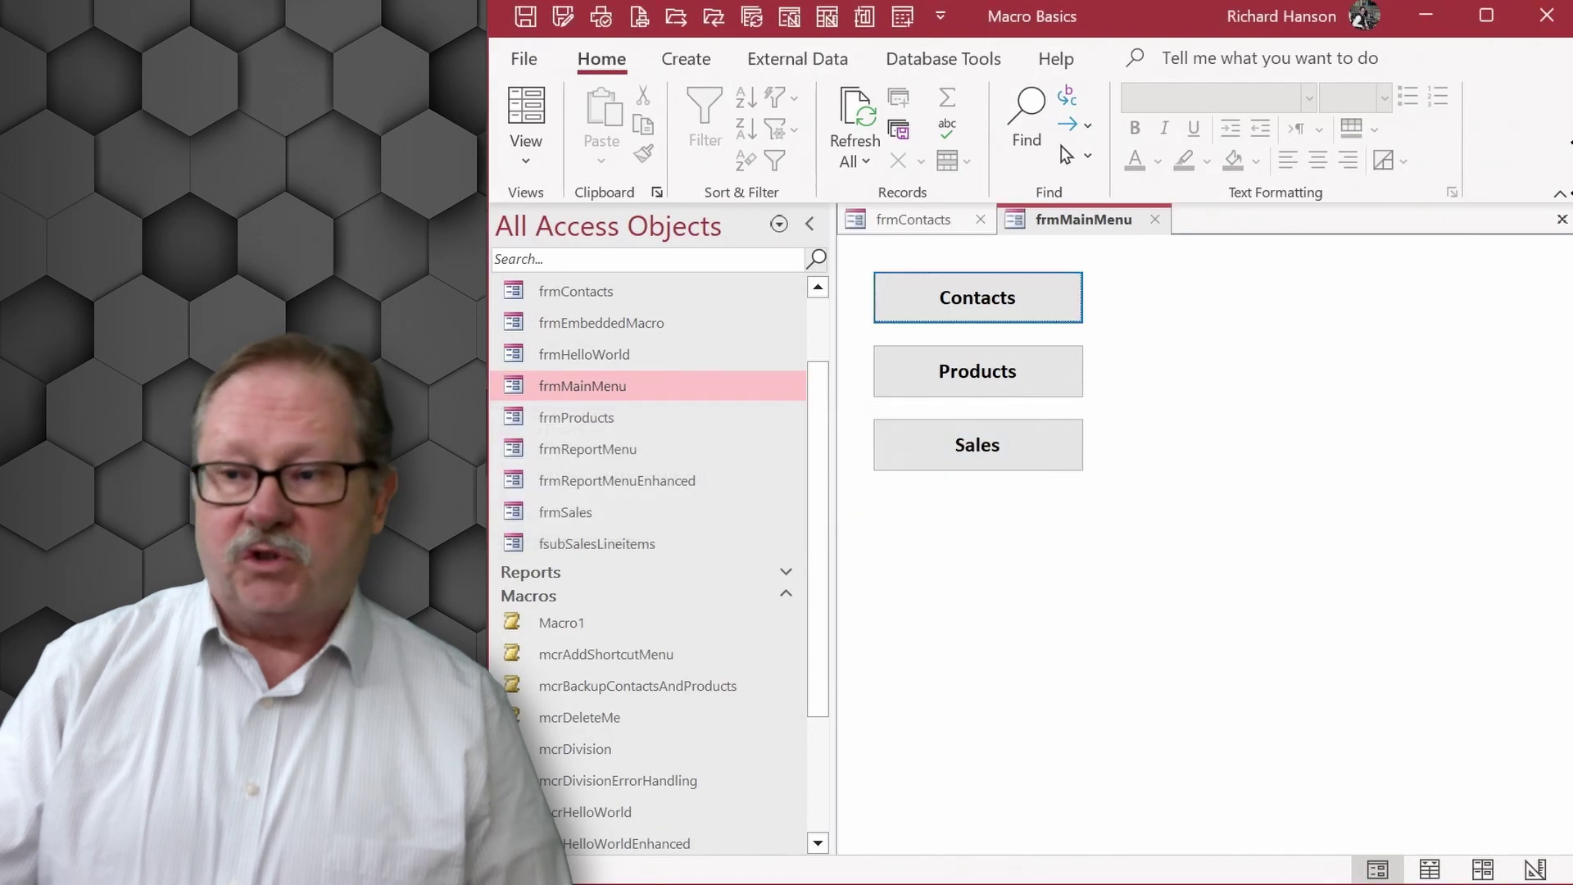
click(1548, 16)
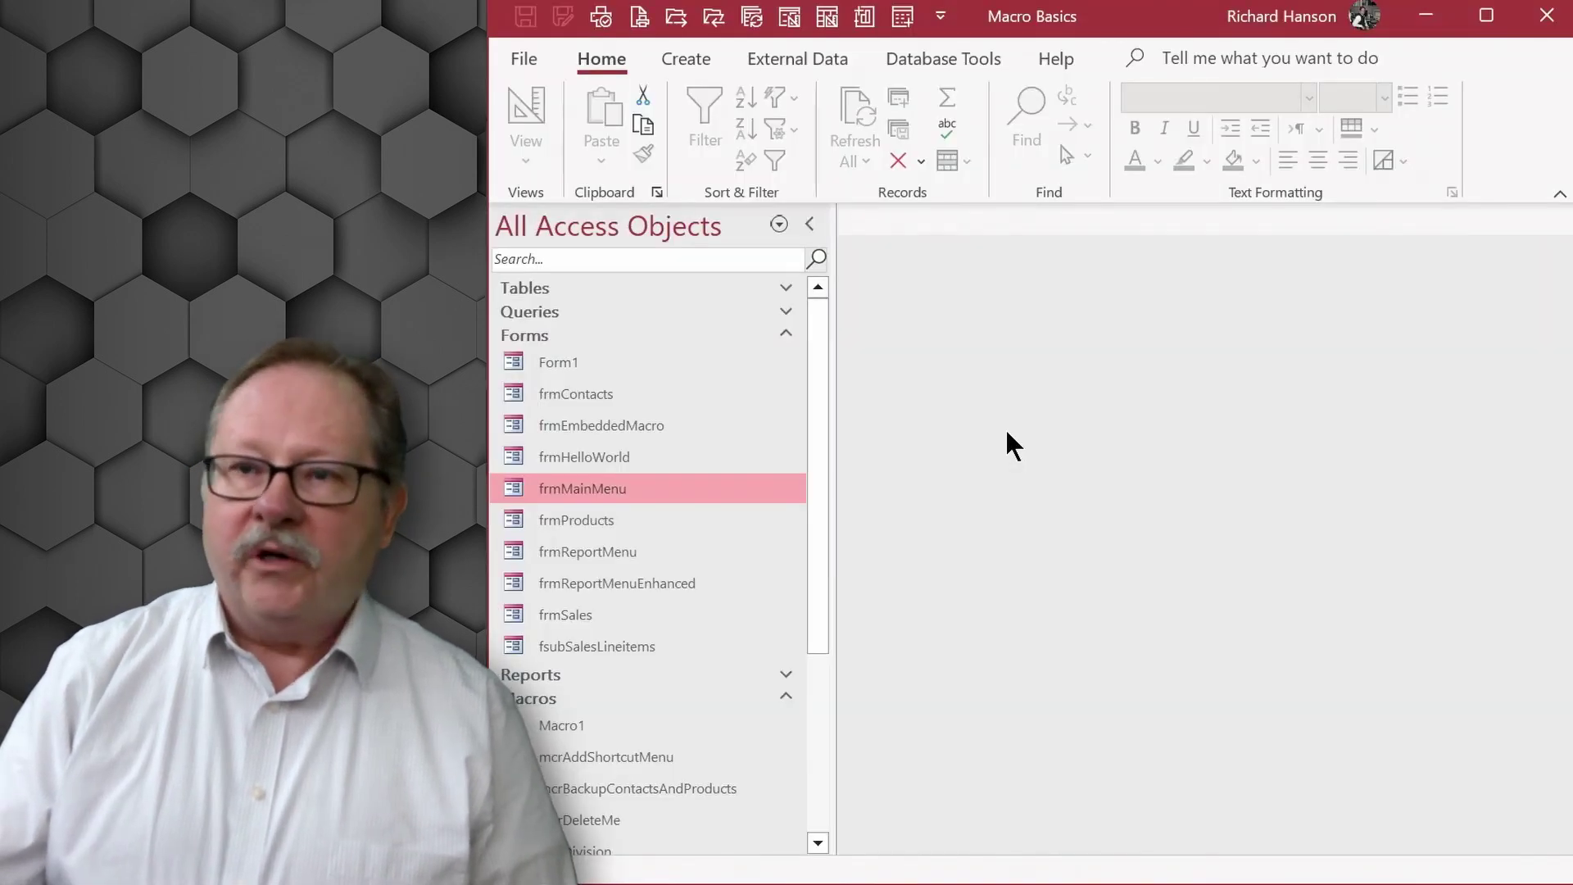
Reopen frmMainMenu and right-click it to show the custom Print, Refresh, Export to... and Close commands.
double_click(587, 485)
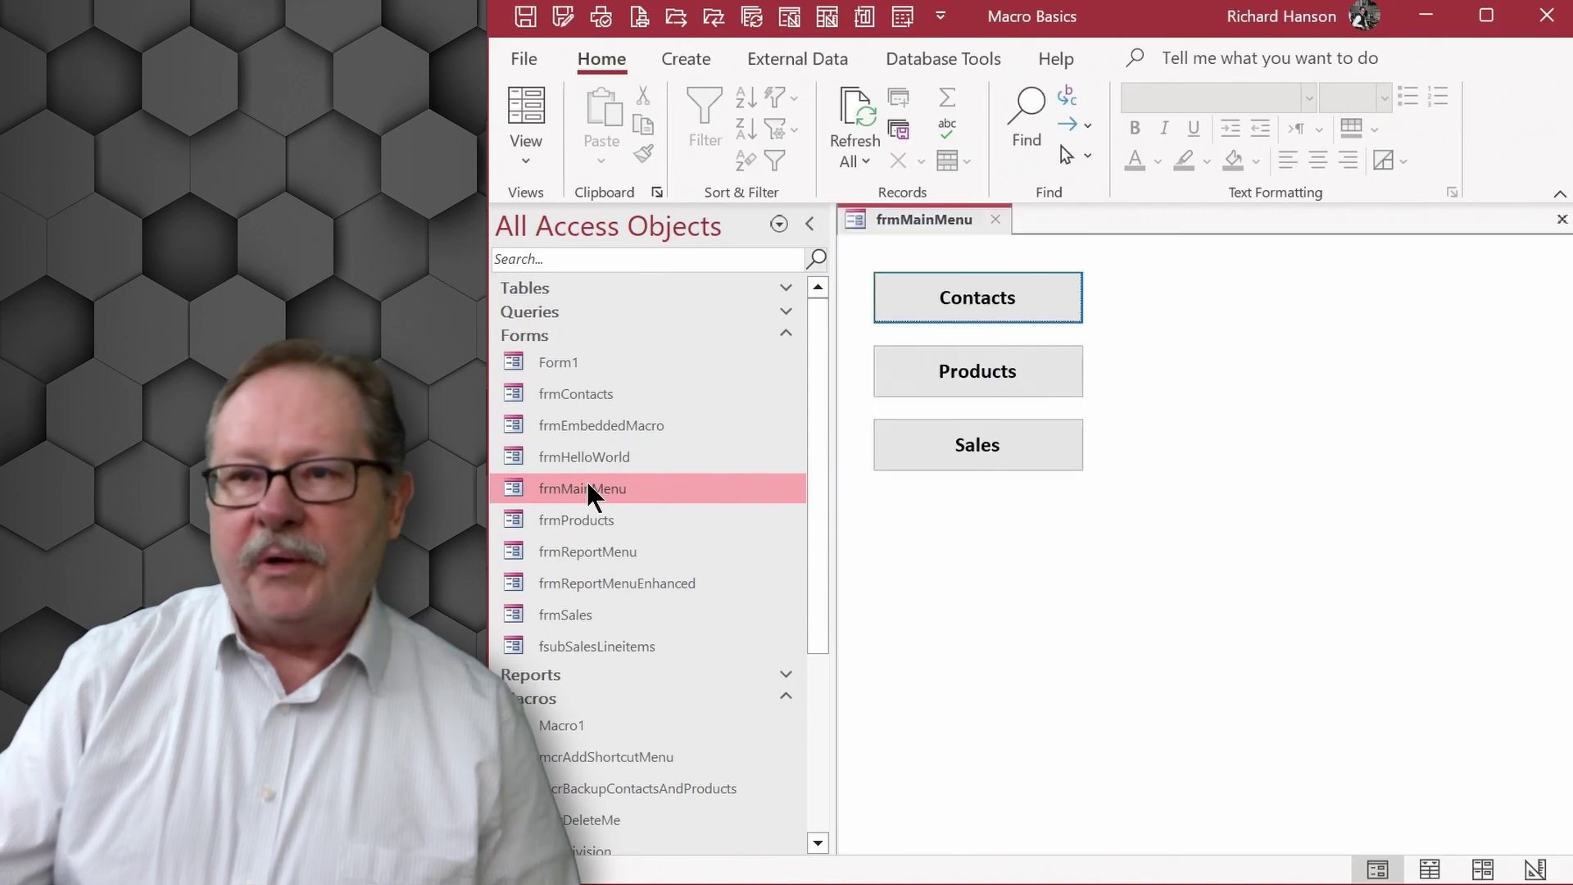
right_click(967, 500)
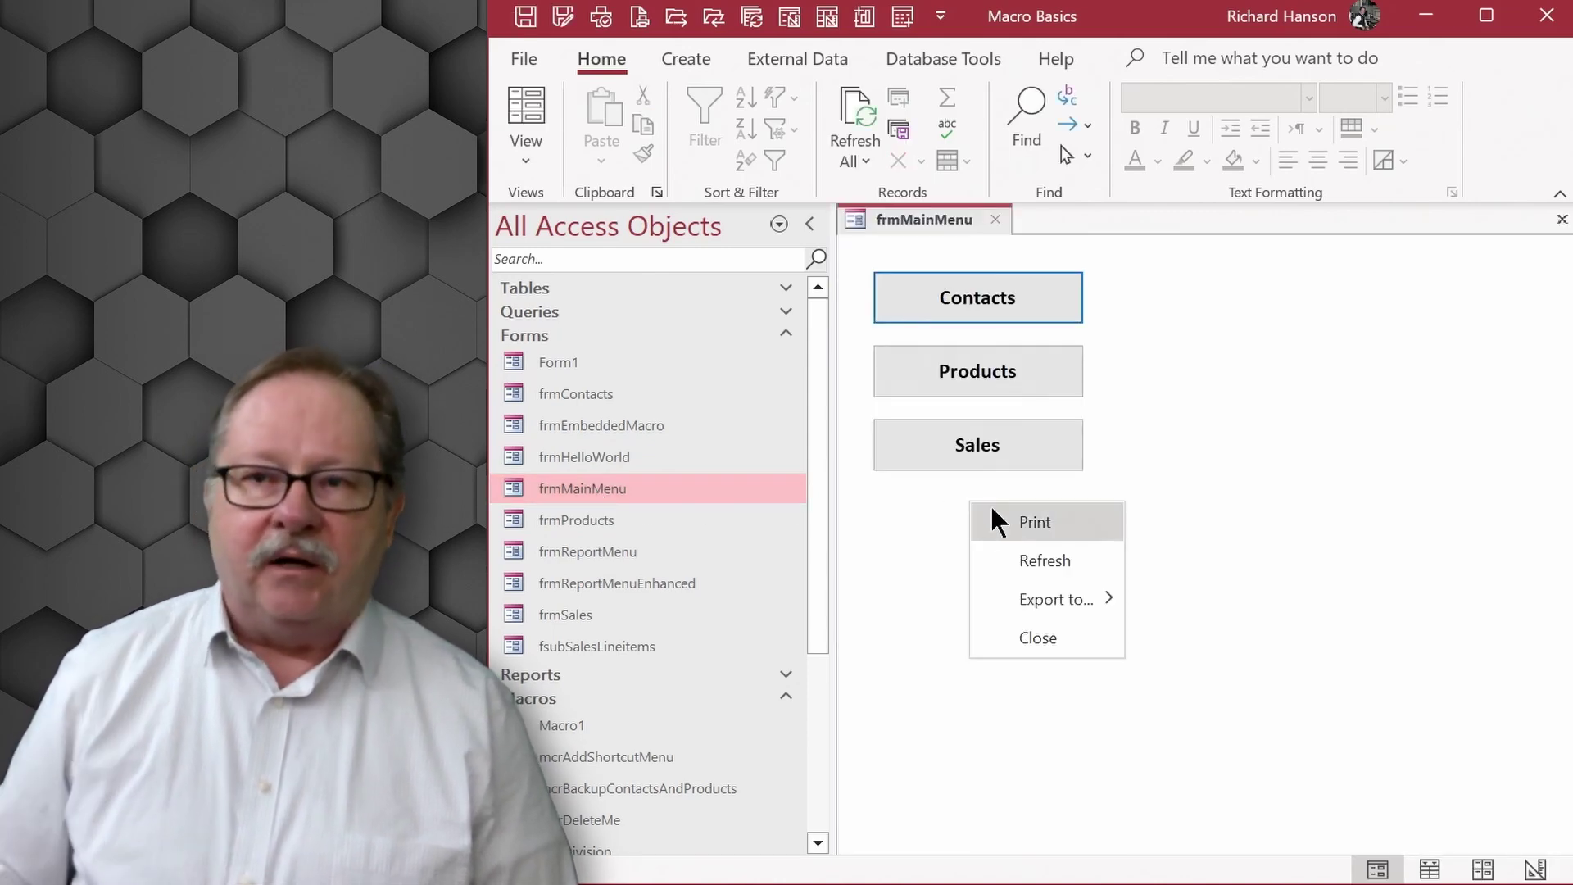